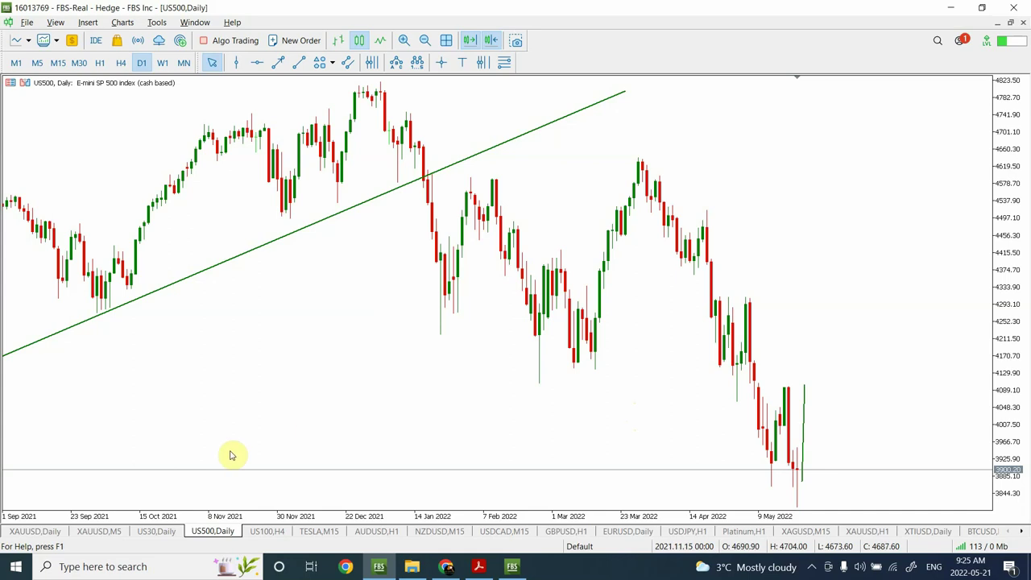
Go from the US30 daily chart to the US100 H4 Nasdaq chart with its wave count.
{"action": "left_click", "coordinate": [156, 532]}
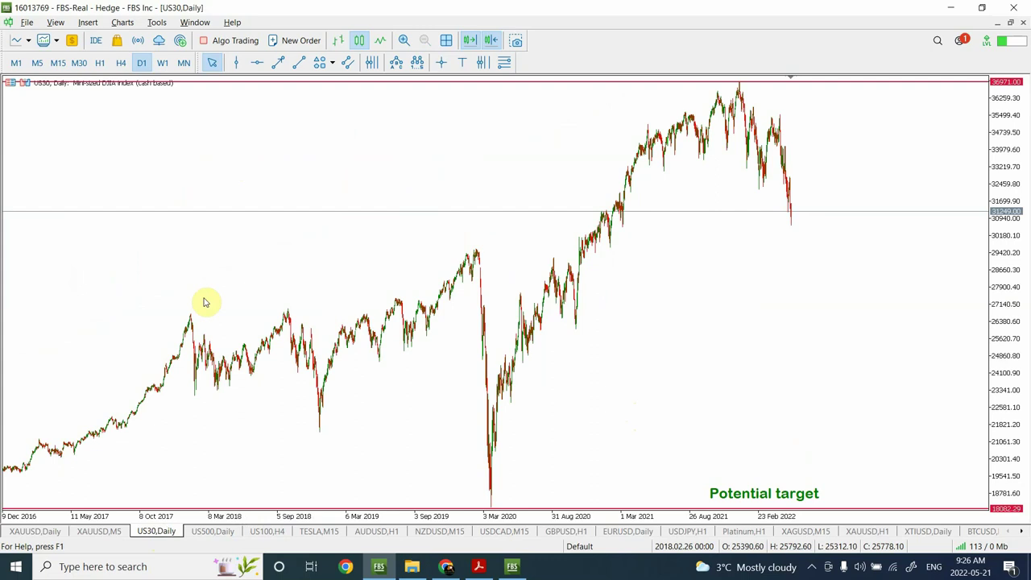
{"action": "left_click", "coordinate": [270, 532]}
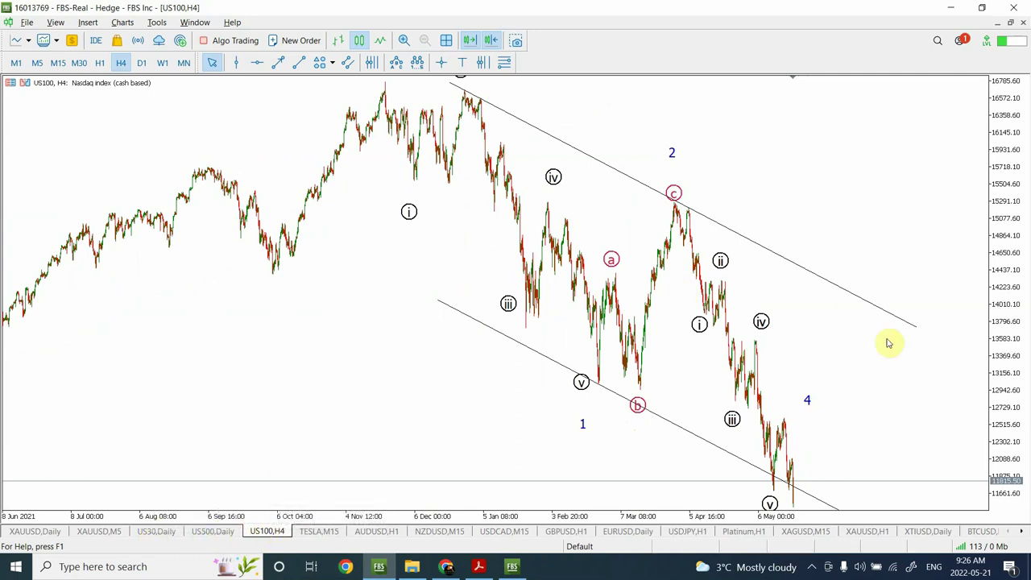
{"action": "left_click", "coordinate": [141, 64]}
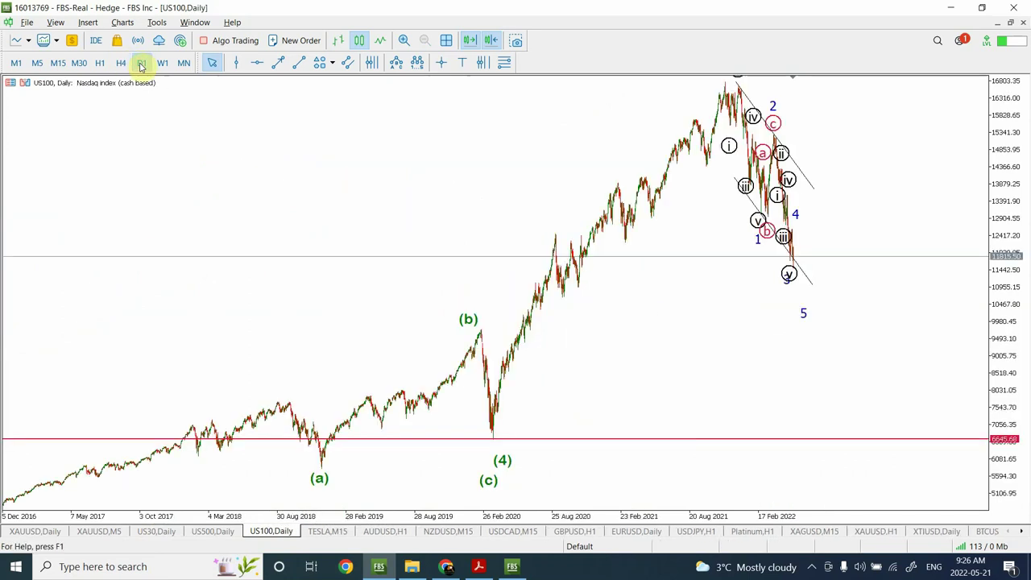
{"action": "left_click_drag", "start_coordinate": [1009, 184], "coordinate": [1004, 208]}
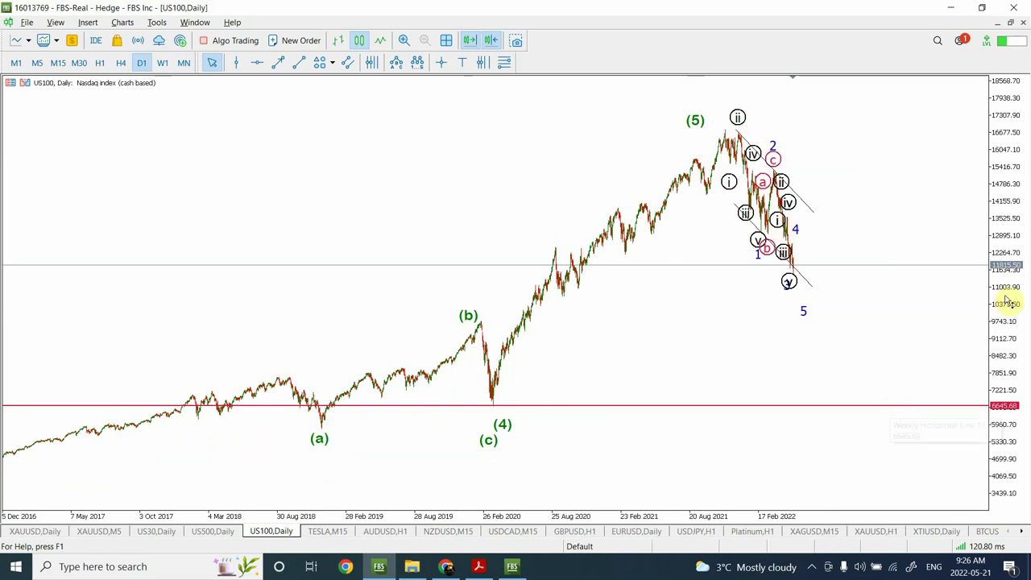
{"action": "left_click_drag", "start_coordinate": [1018, 219], "coordinate": [1013, 134]}
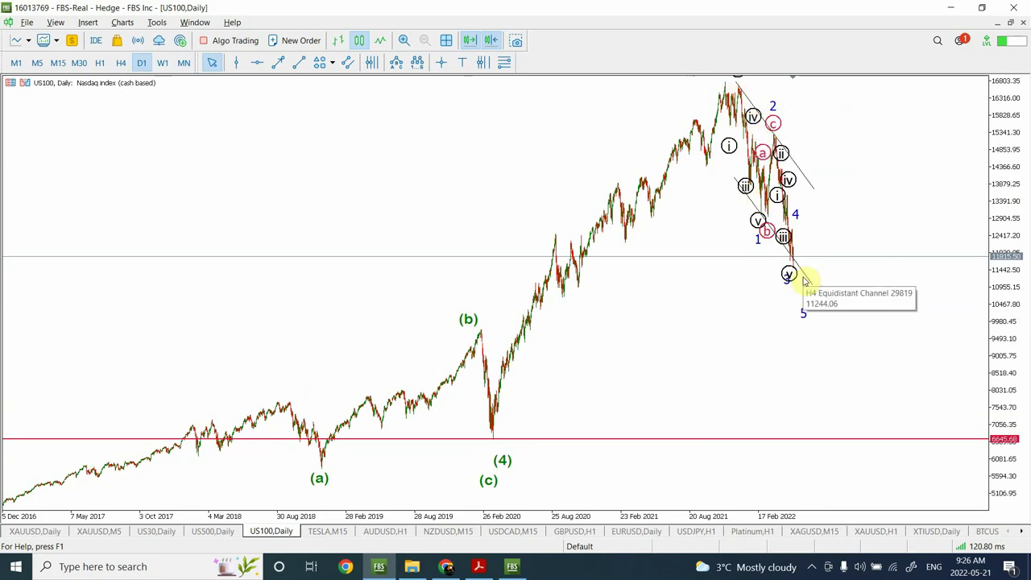
{"action": "left_click", "coordinate": [121, 62]}
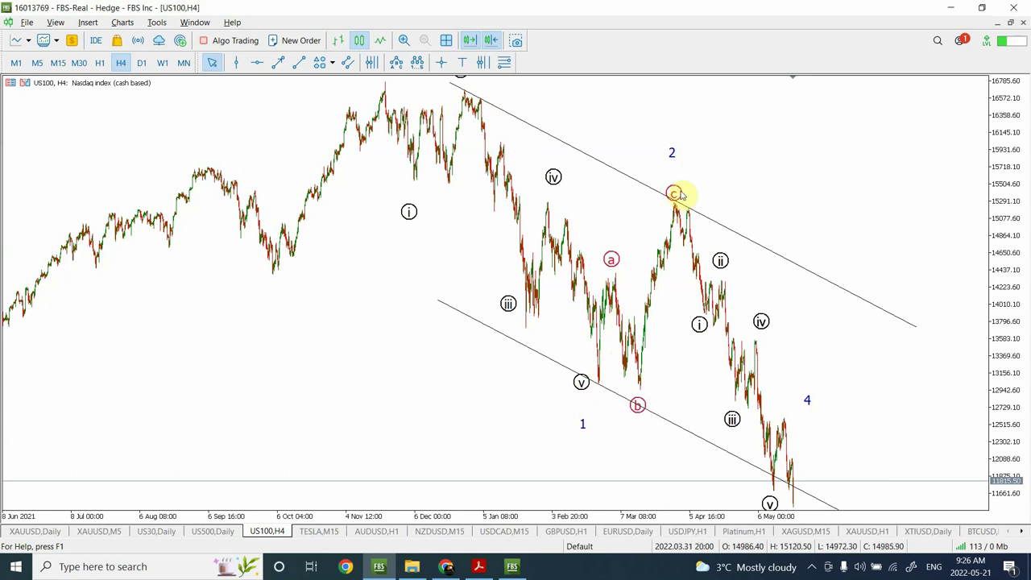
Compress the price scale and move the wave 3 label beside the (v) channel low.
{"action": "left_click_drag", "start_coordinate": [1020, 403], "coordinate": [1019, 435]}
{"action": "double_click", "coordinate": [755, 475]}
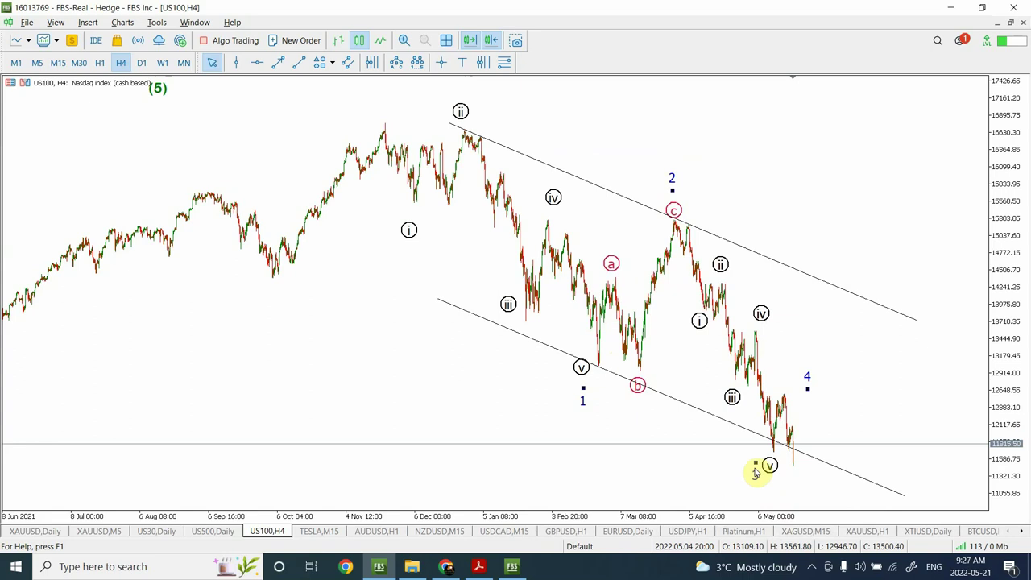
{"action": "left_click_drag", "start_coordinate": [756, 474], "coordinate": [759, 456]}
{"action": "double_click", "coordinate": [760, 455]}
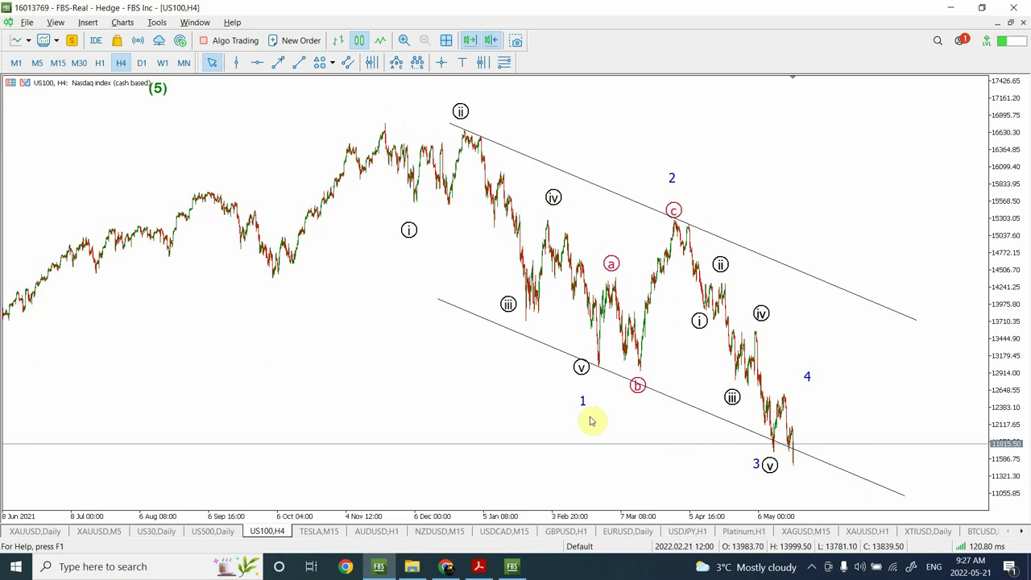
Put the Nasdaq chart on H1, zoom to April–May, and compress the price scale.
{"action": "left_click", "coordinate": [98, 63]}
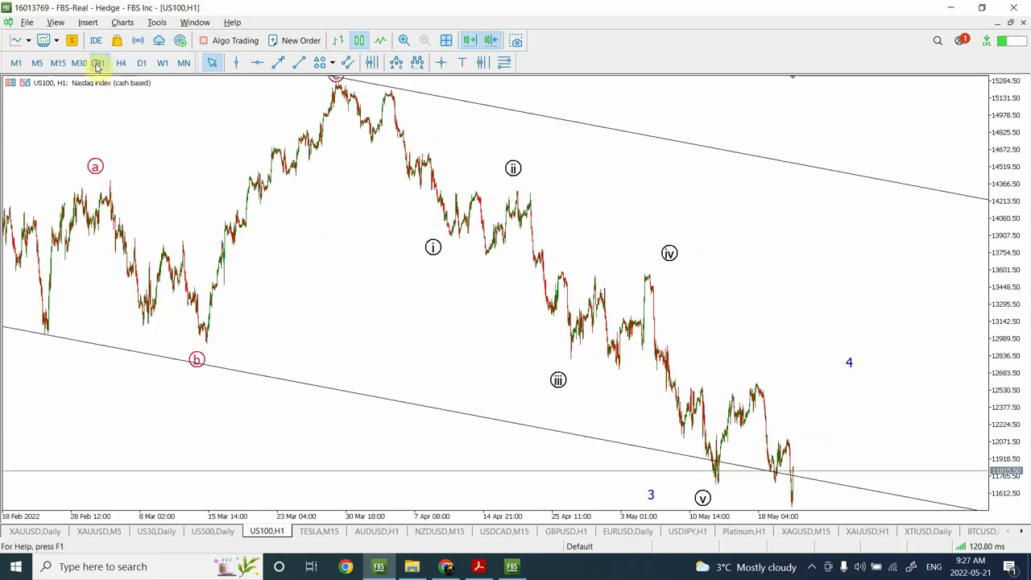
{"action": "left_click", "coordinate": [404, 42]}
{"action": "left_click", "coordinate": [404, 42]}
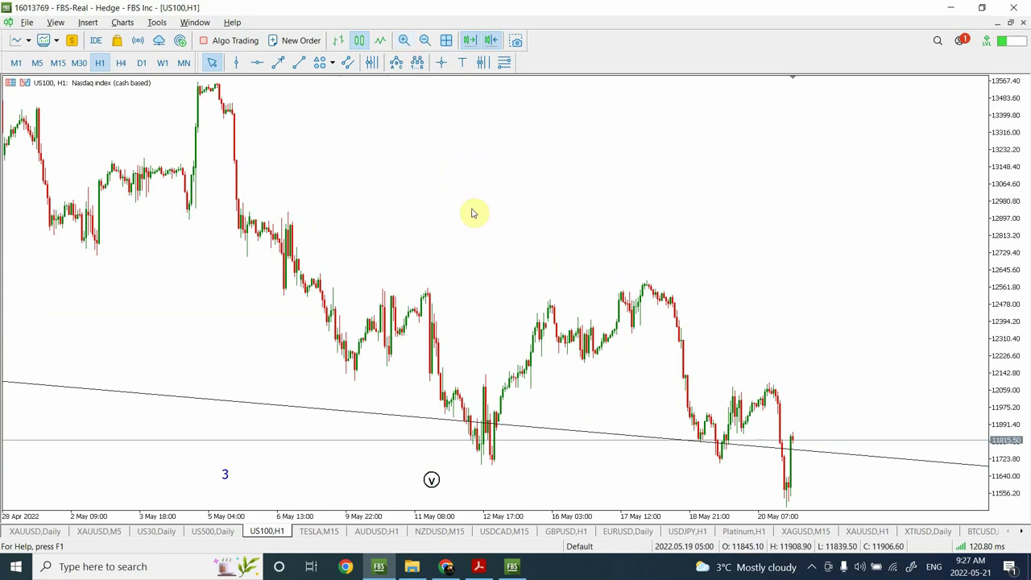
{"action": "left_click", "coordinate": [425, 42]}
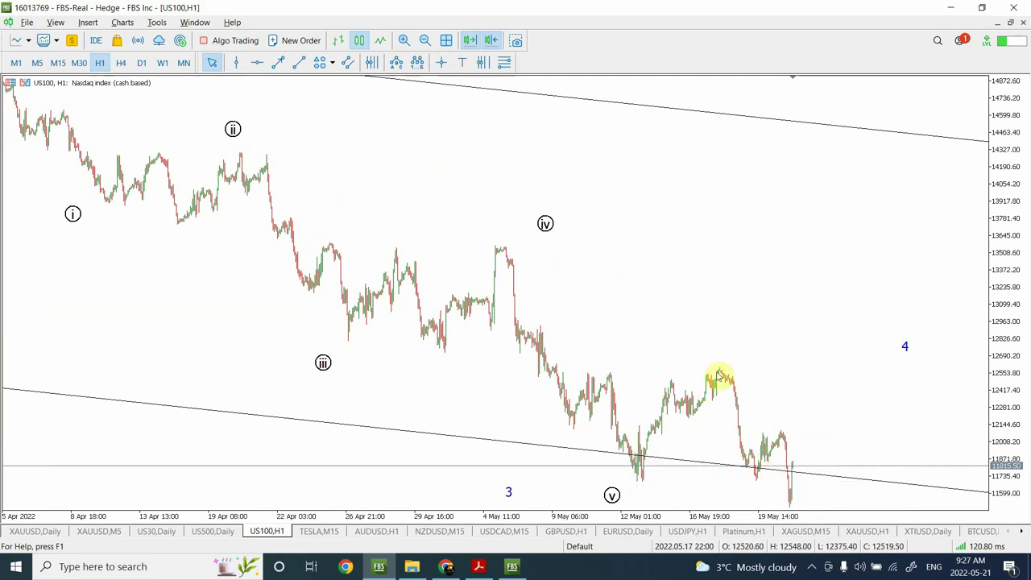
{"action": "mouse_move", "coordinate": [719, 375]}
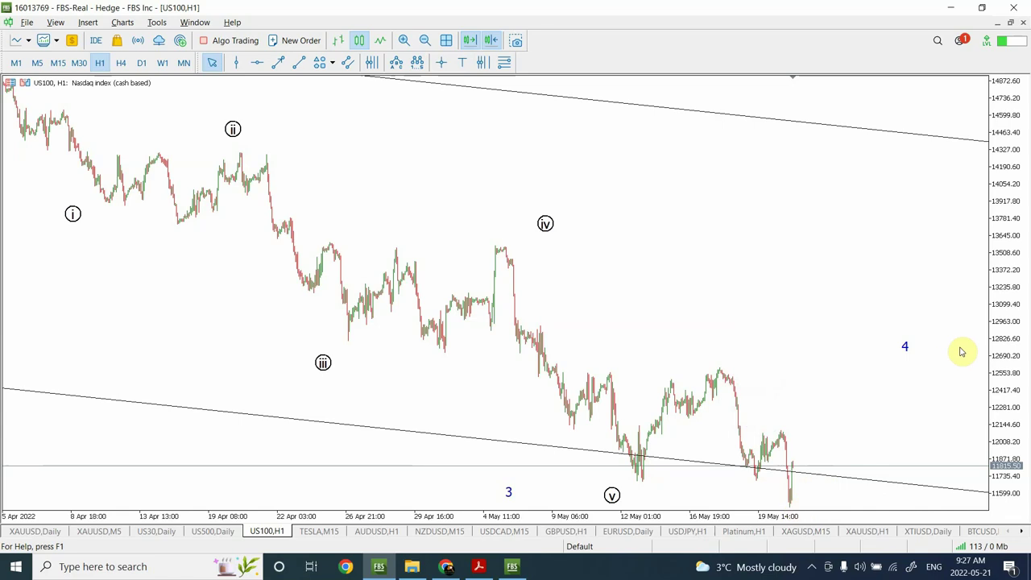
{"action": "left_click_drag", "start_coordinate": [1007, 323], "coordinate": [1004, 367]}
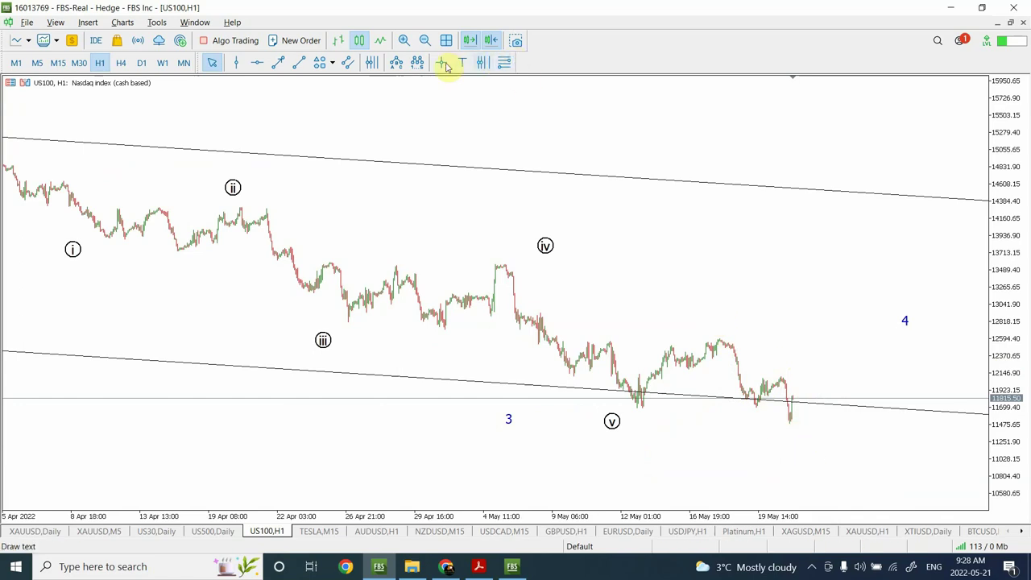
Draw an a-b-c corrective wave from the 17 May peak, with b at the latest low.
{"action": "left_click", "coordinate": [399, 66]}
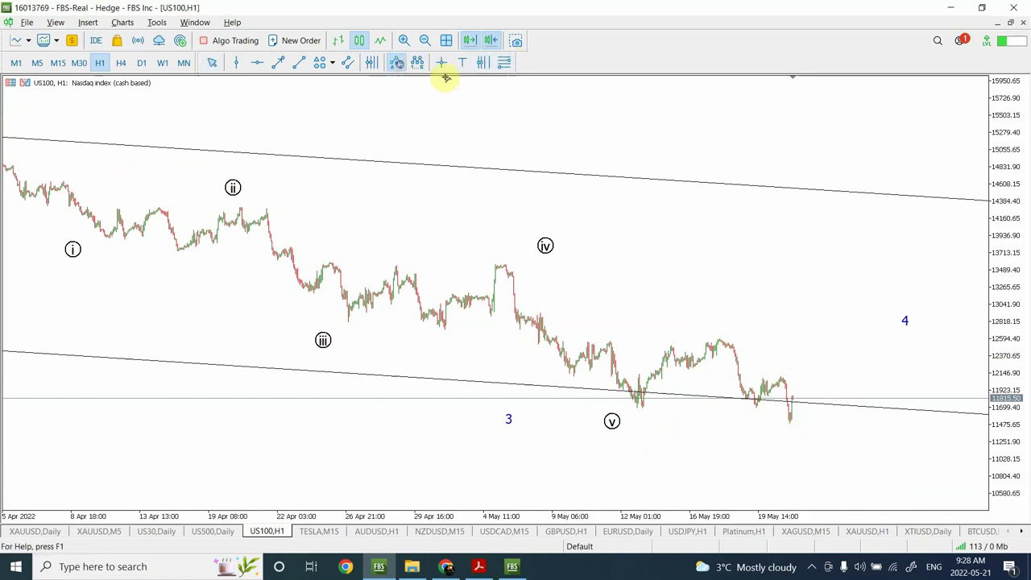
{"action": "left_click", "coordinate": [715, 330]}
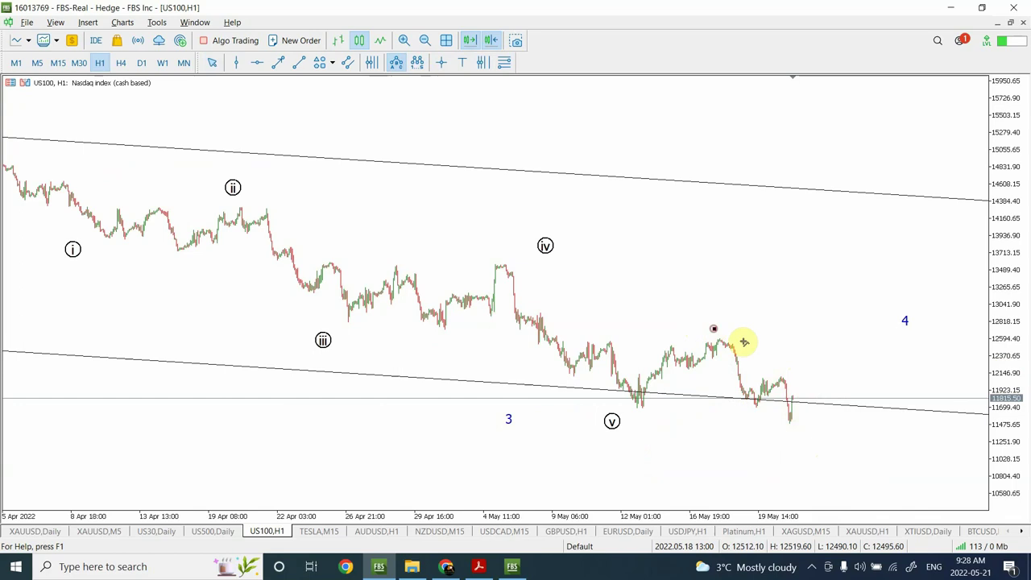
{"action": "left_click", "coordinate": [800, 453]}
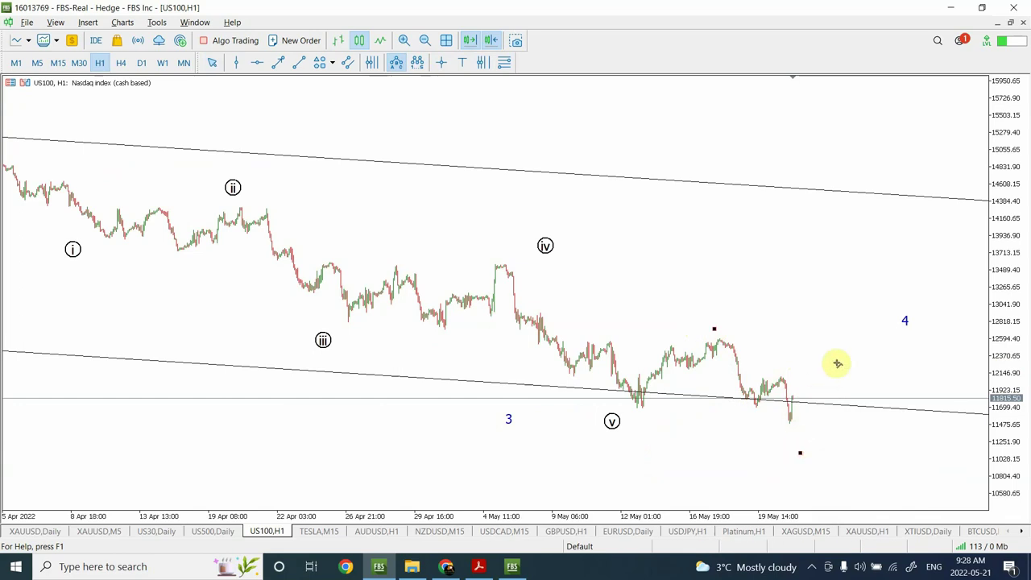
{"action": "left_click", "coordinate": [844, 325]}
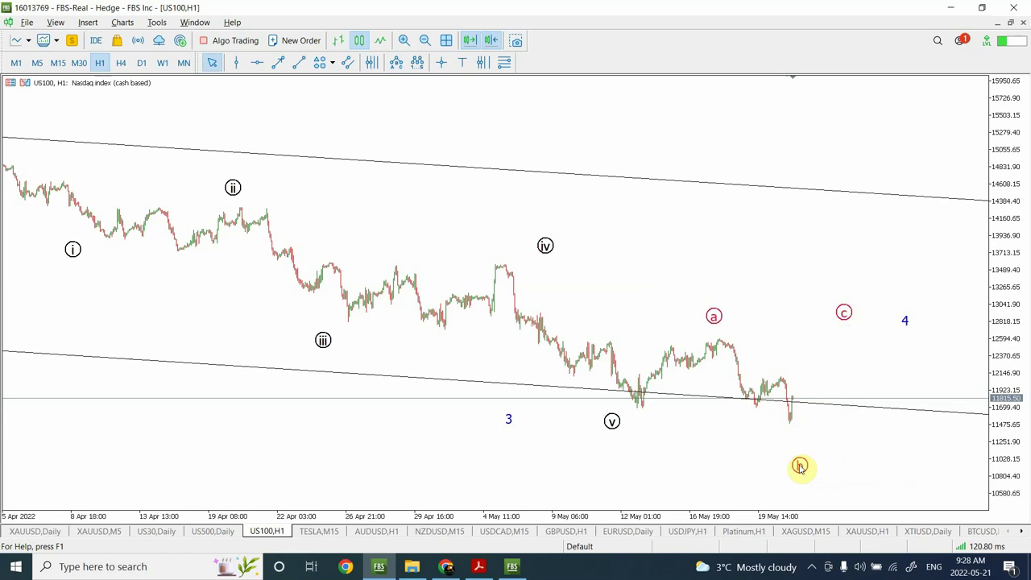
{"action": "left_click_drag", "start_coordinate": [799, 453], "coordinate": [781, 430]}
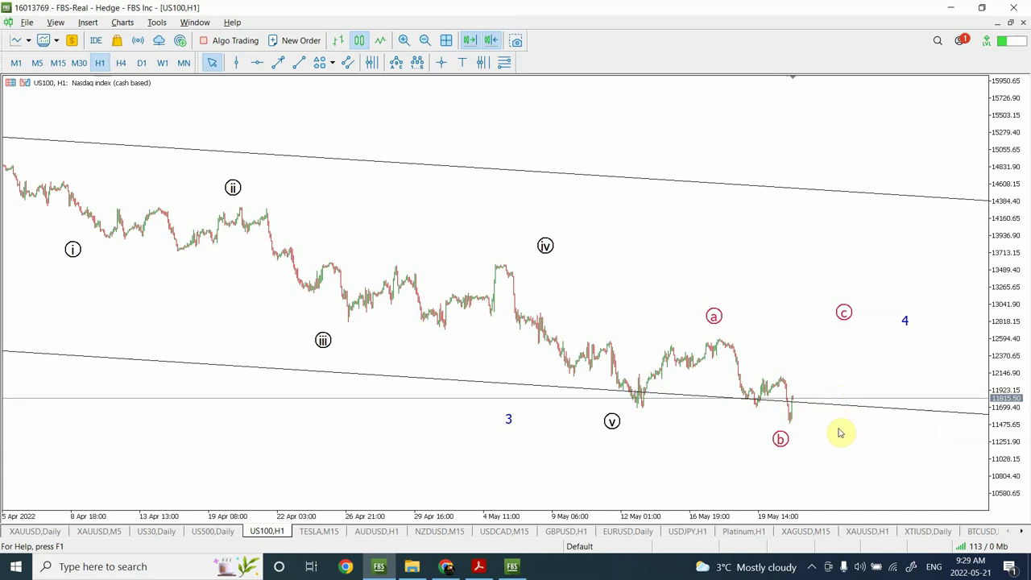
Move the wave 4 point beside (c) and draw a green trendline from (b) to (c).
{"action": "double_click", "coordinate": [906, 324]}
{"action": "left_click_drag", "start_coordinate": [906, 333], "coordinate": [863, 315]}
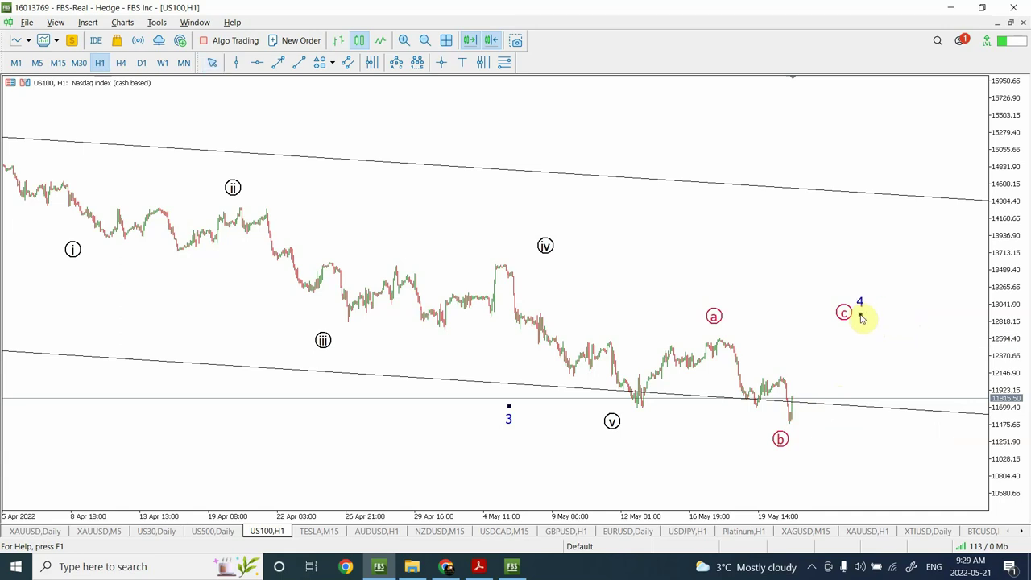
{"action": "left_click", "coordinate": [745, 420]}
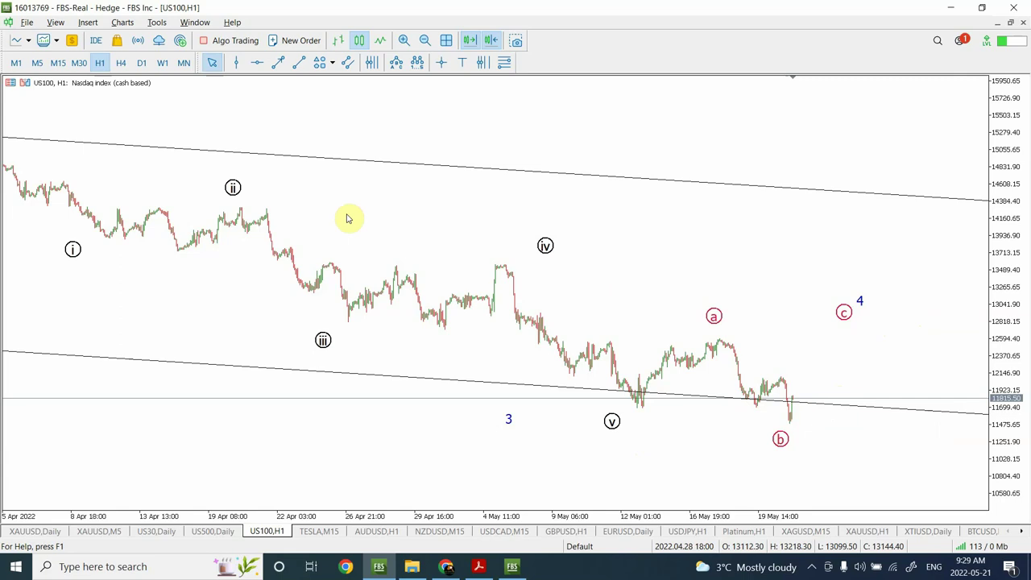
{"action": "left_click", "coordinate": [299, 63]}
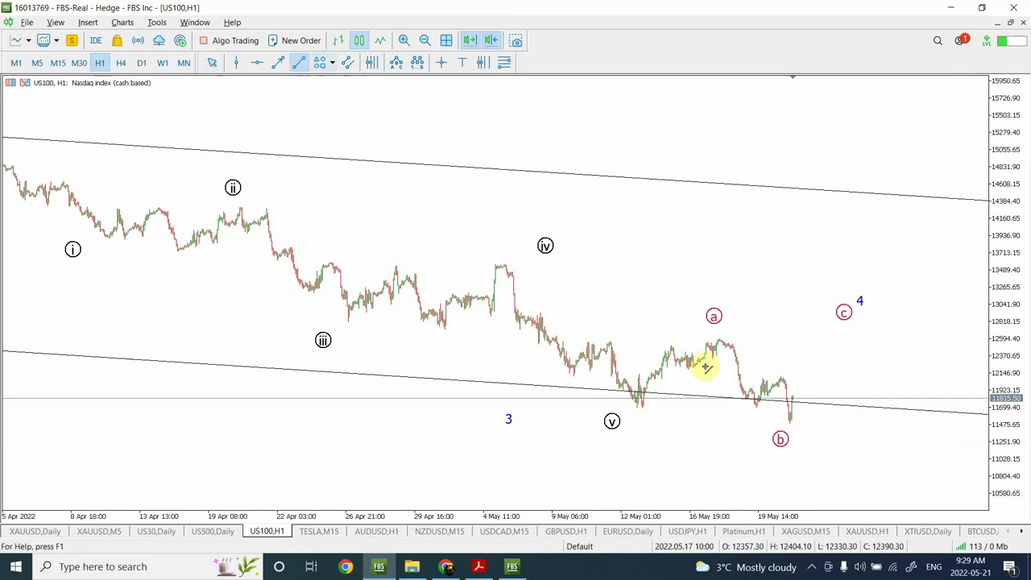
{"action": "left_click_drag", "start_coordinate": [803, 424], "coordinate": [834, 327]}
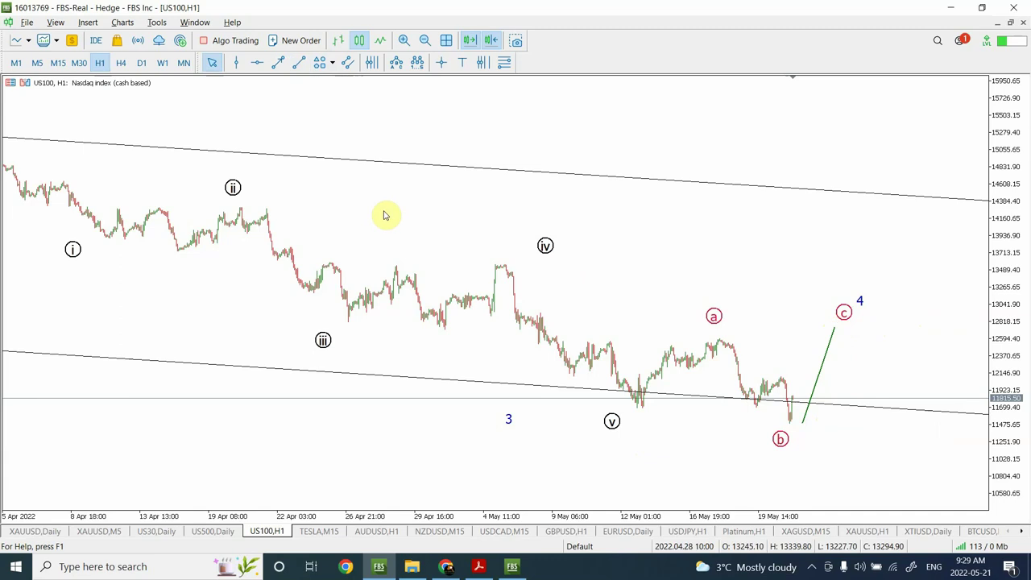
On H4, draw a trendline from wave 4 down toward 5, then view it on D1.
{"action": "left_click", "coordinate": [121, 64]}
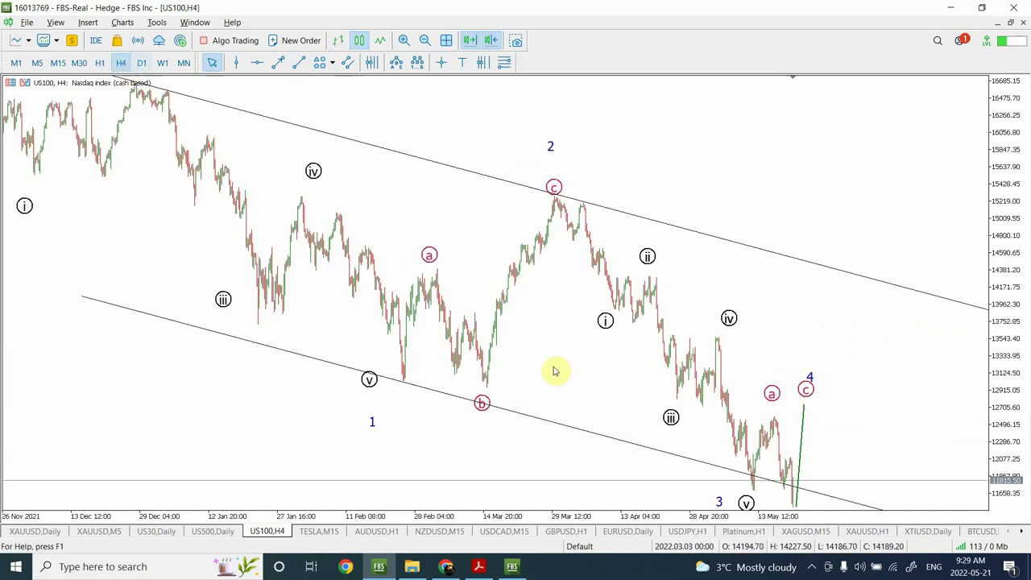
{"action": "left_click_drag", "start_coordinate": [1001, 271], "coordinate": [1014, 513]}
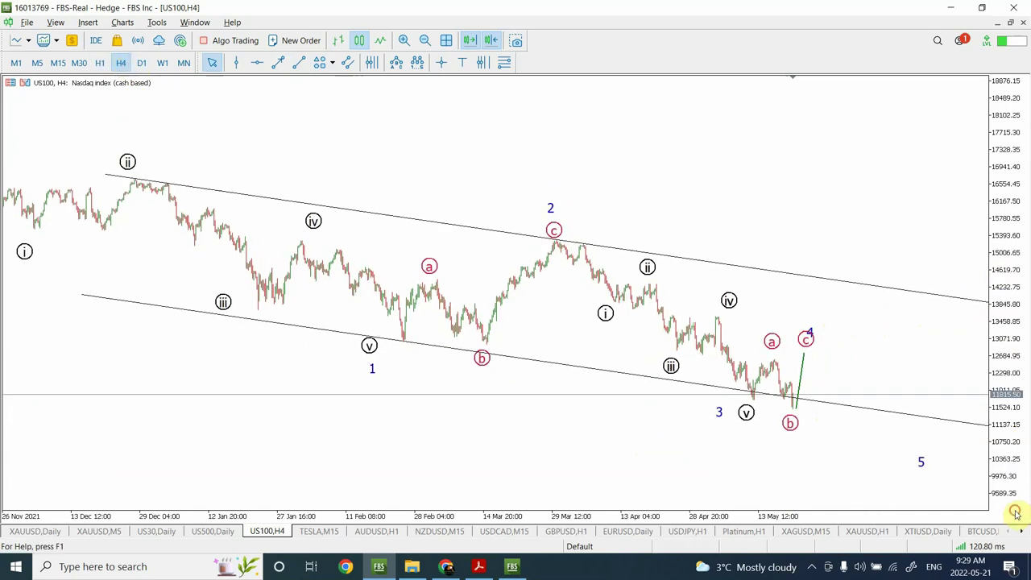
{"action": "left_click", "coordinate": [299, 63]}
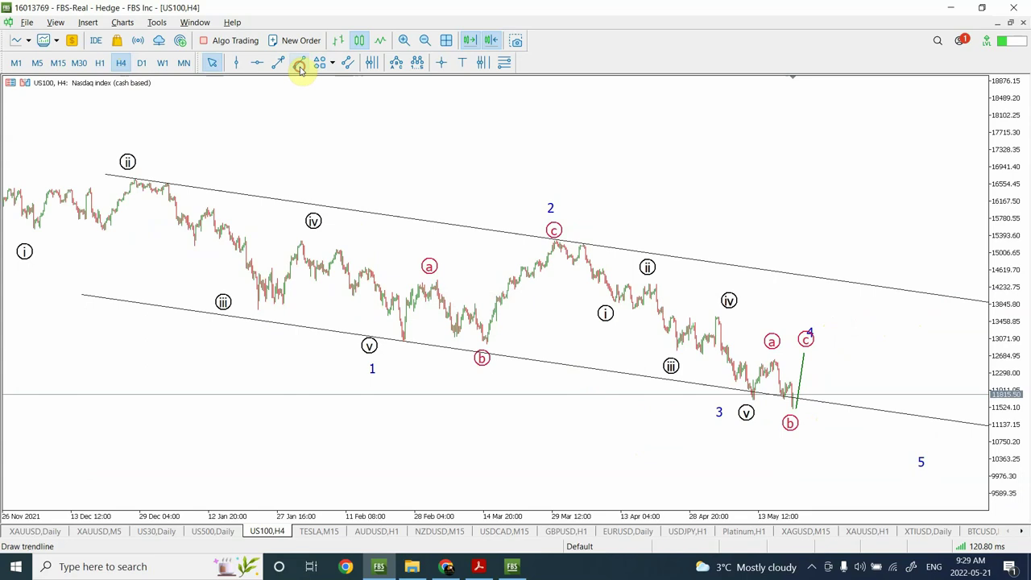
{"action": "left_click_drag", "start_coordinate": [808, 356], "coordinate": [871, 498]}
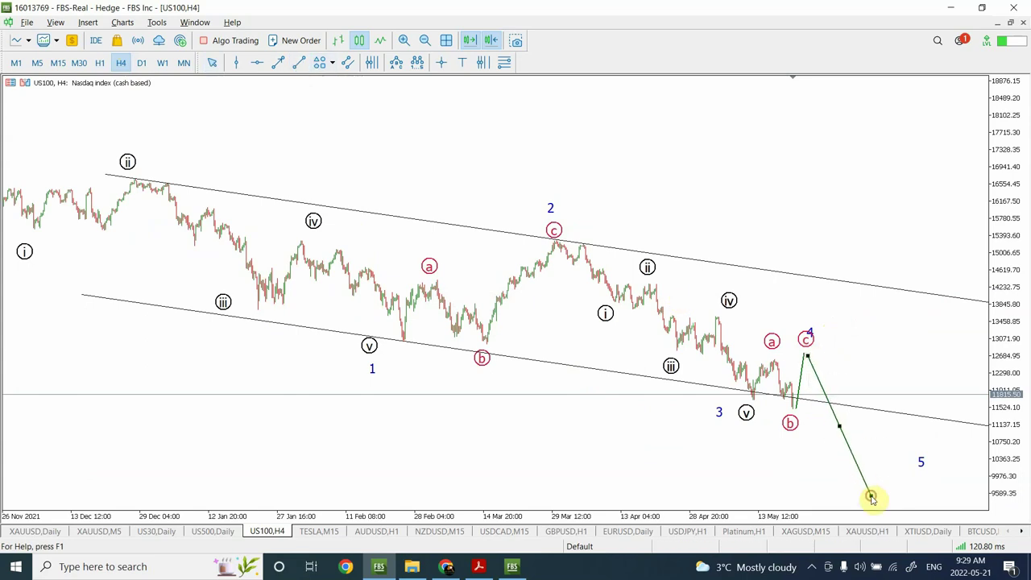
{"action": "left_click", "coordinate": [142, 63]}
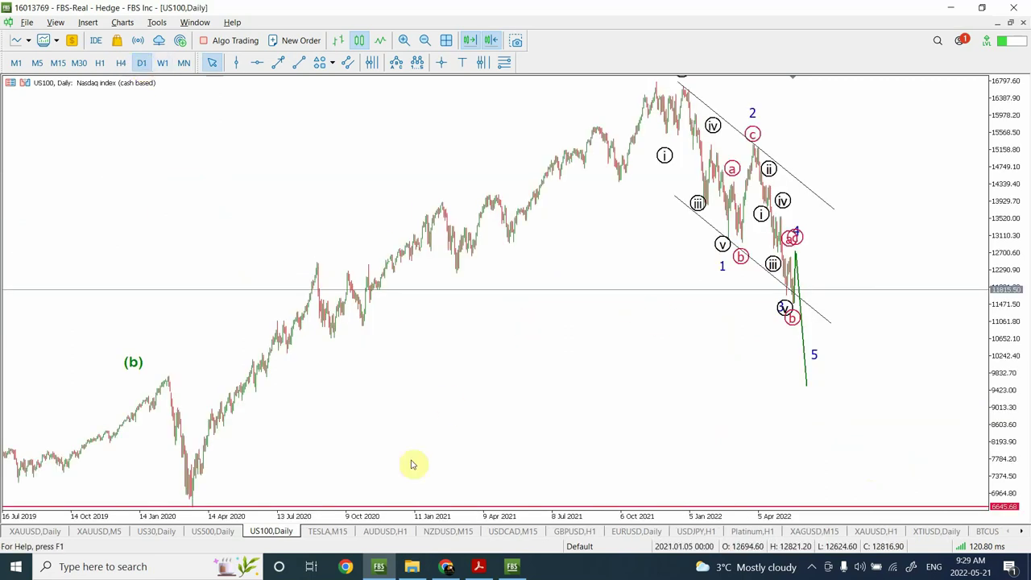
Show the US500 chart on H1, zoomed out to cover April through May.
{"action": "left_click", "coordinate": [211, 532]}
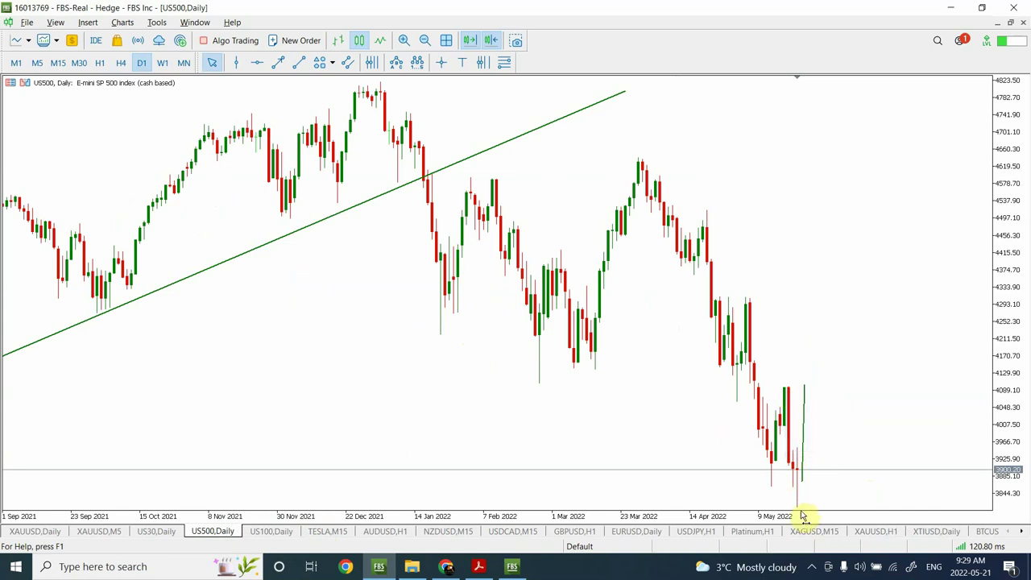
{"action": "left_click", "coordinate": [100, 63]}
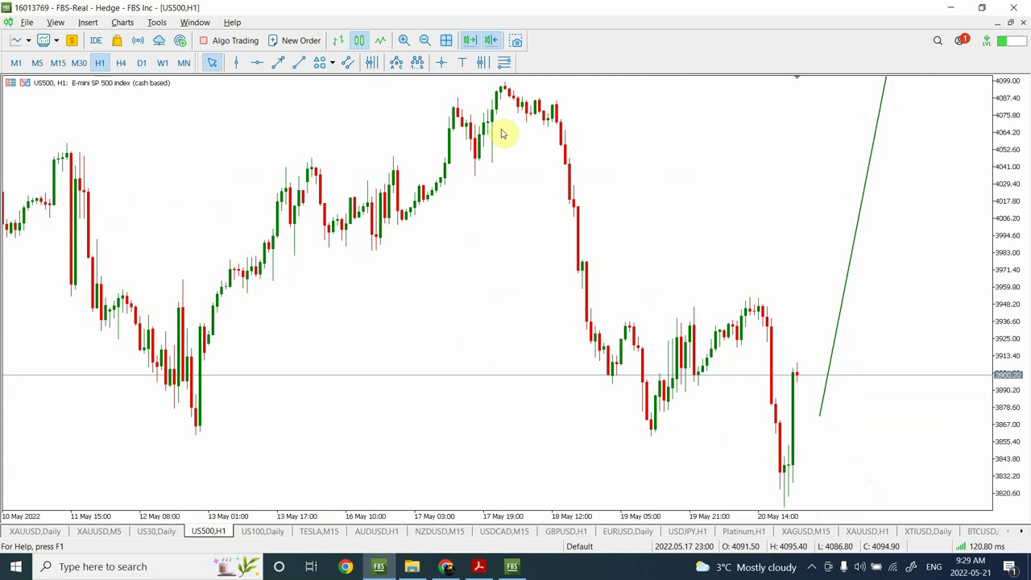
{"action": "left_click", "coordinate": [425, 39]}
{"action": "left_click", "coordinate": [425, 40]}
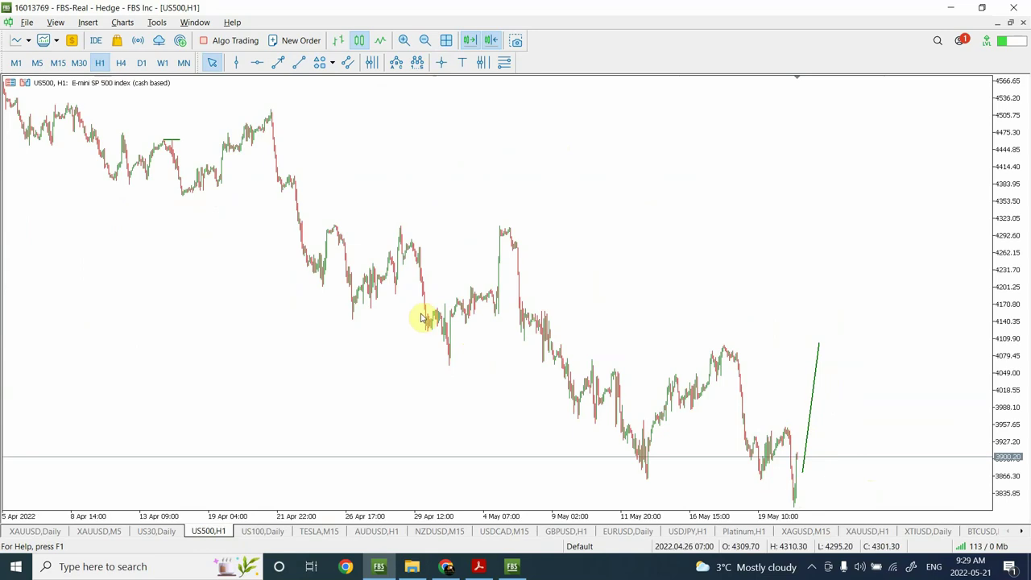
Check the US30 chart on H1 and M15, finishing on the H4 timeframe.
{"action": "left_click", "coordinate": [153, 532]}
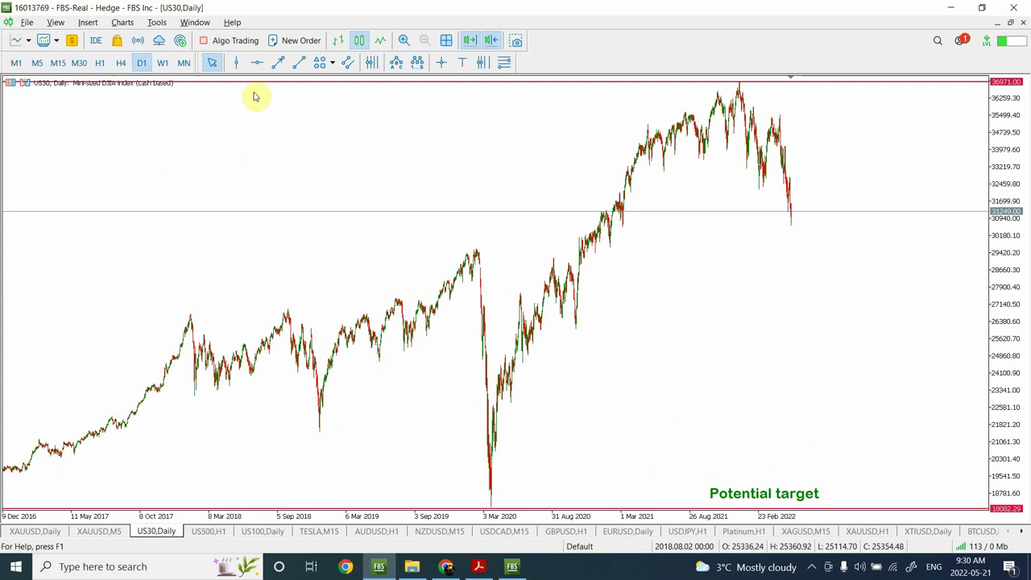
{"action": "left_click", "coordinate": [99, 64]}
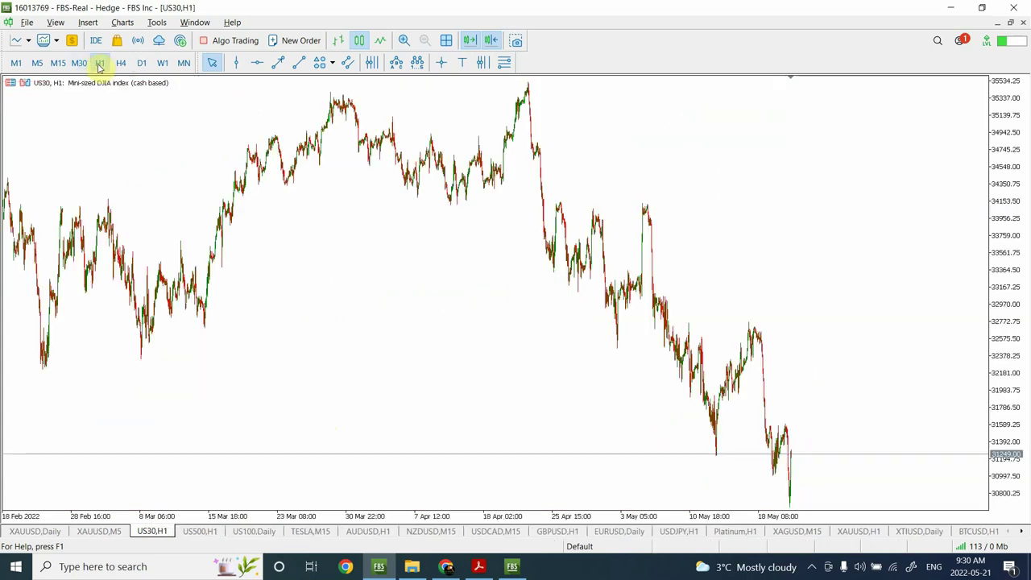
{"action": "left_click", "coordinate": [58, 64]}
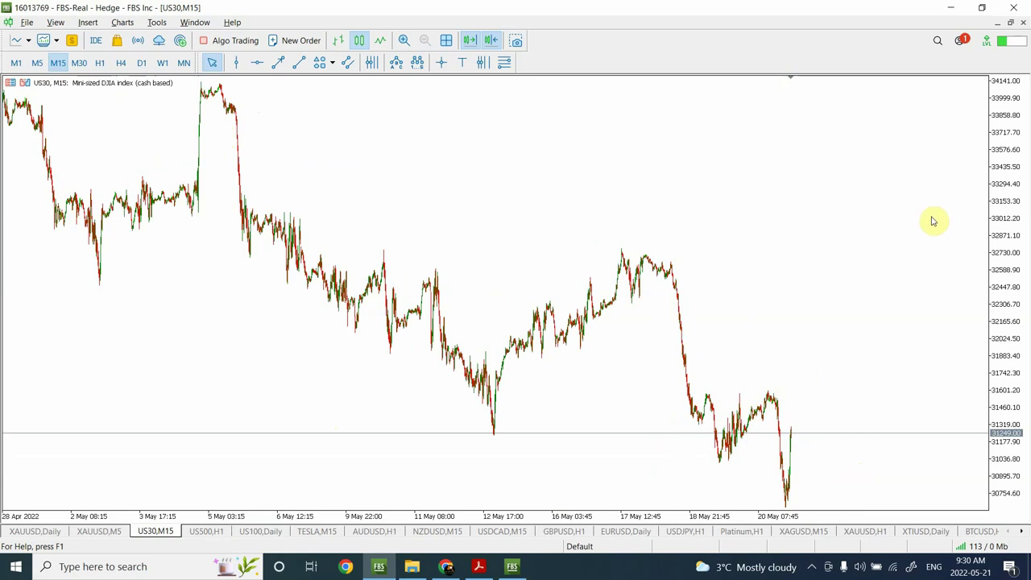
{"action": "left_click", "coordinate": [100, 64]}
{"action": "left_click", "coordinate": [121, 63]}
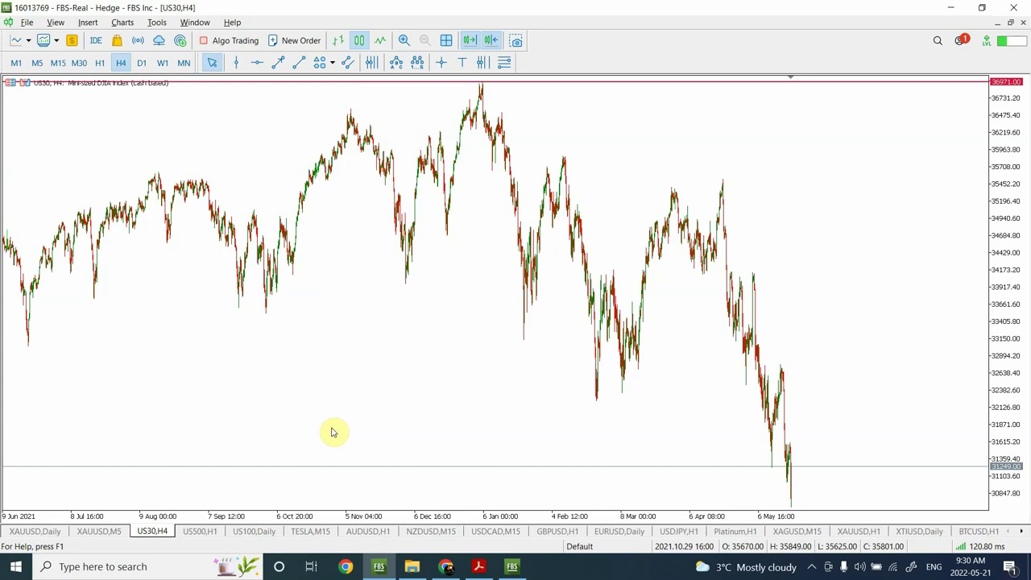
Show the Tesla chart on H4 and reposition the steep green projected trendline.
{"action": "left_click", "coordinate": [310, 532]}
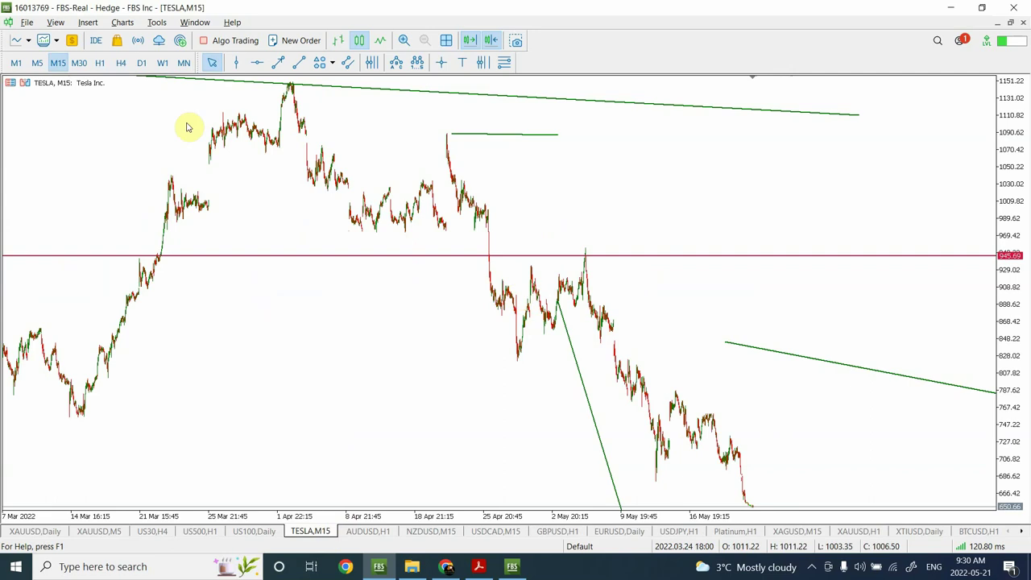
{"action": "left_click", "coordinate": [121, 63]}
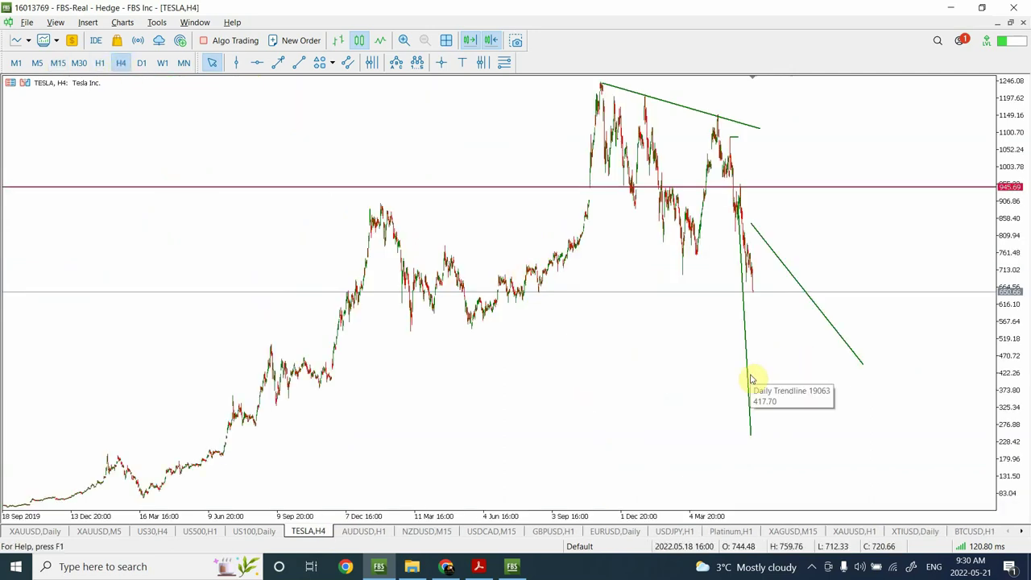
{"action": "double_click", "coordinate": [744, 322]}
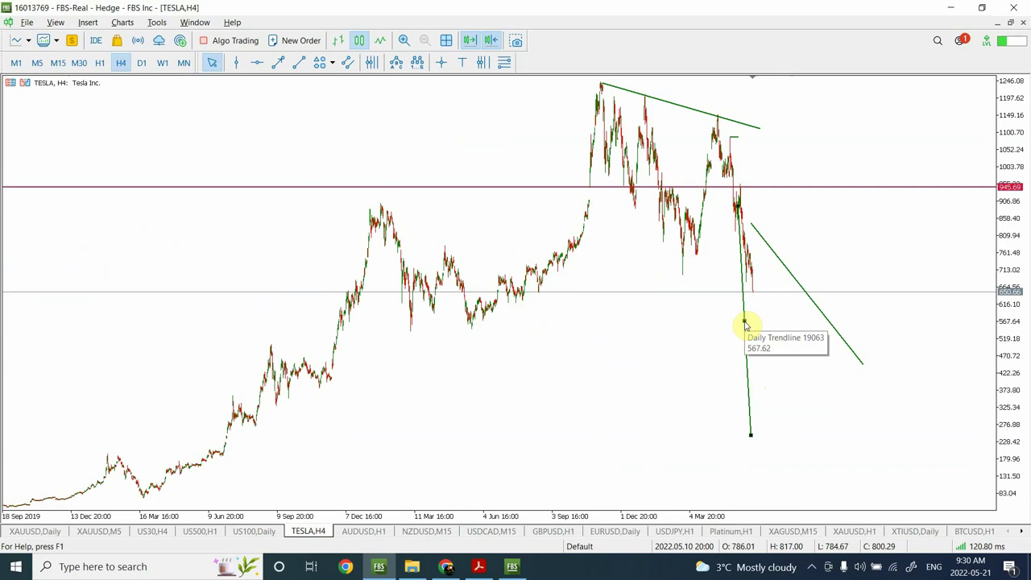
{"action": "left_click_drag", "start_coordinate": [744, 323], "coordinate": [820, 316]}
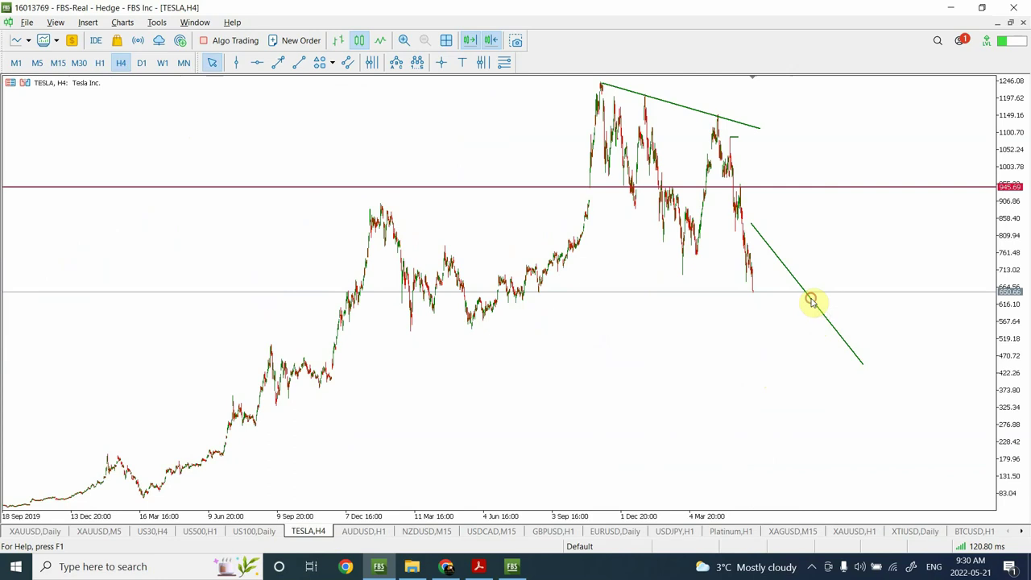
Adjust the diagonal projected trendline's endpoints, then delete the selected projected trendline.
{"action": "double_click", "coordinate": [812, 301]}
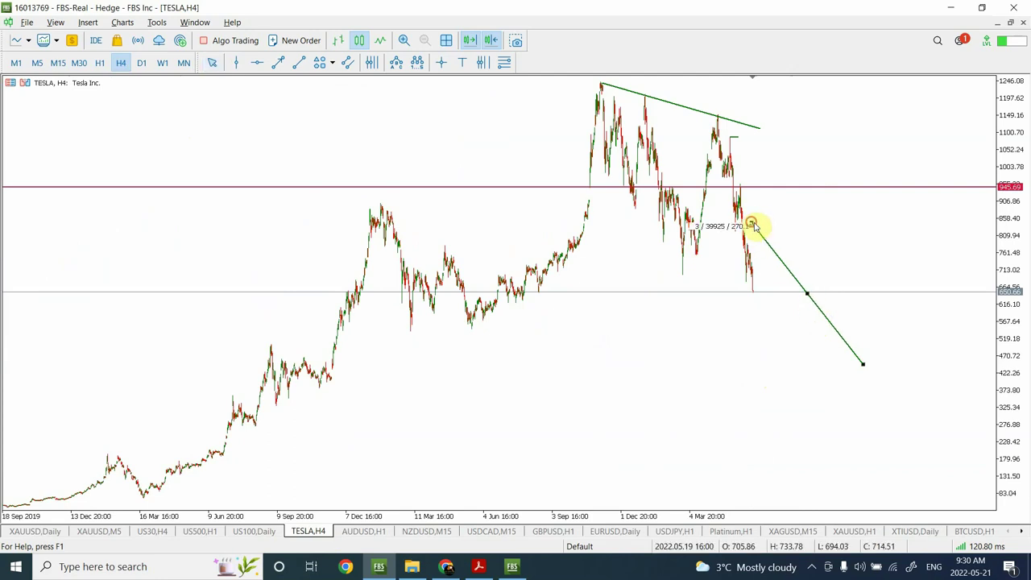
{"action": "left_click_drag", "start_coordinate": [754, 225], "coordinate": [771, 190]}
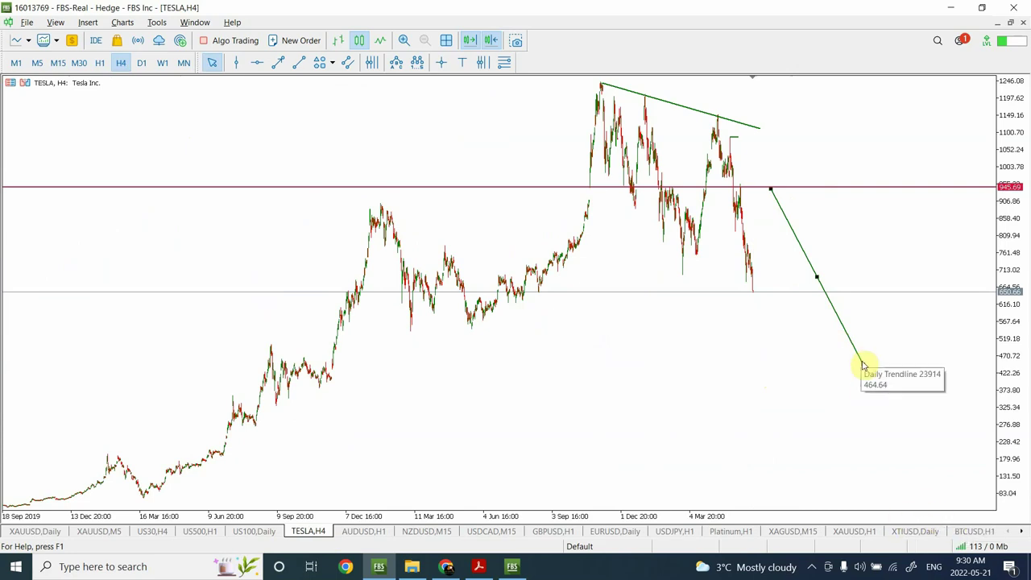
{"action": "left_click_drag", "start_coordinate": [863, 365], "coordinate": [865, 366]}
{"action": "left_click_drag", "start_coordinate": [861, 384], "coordinate": [860, 384]}
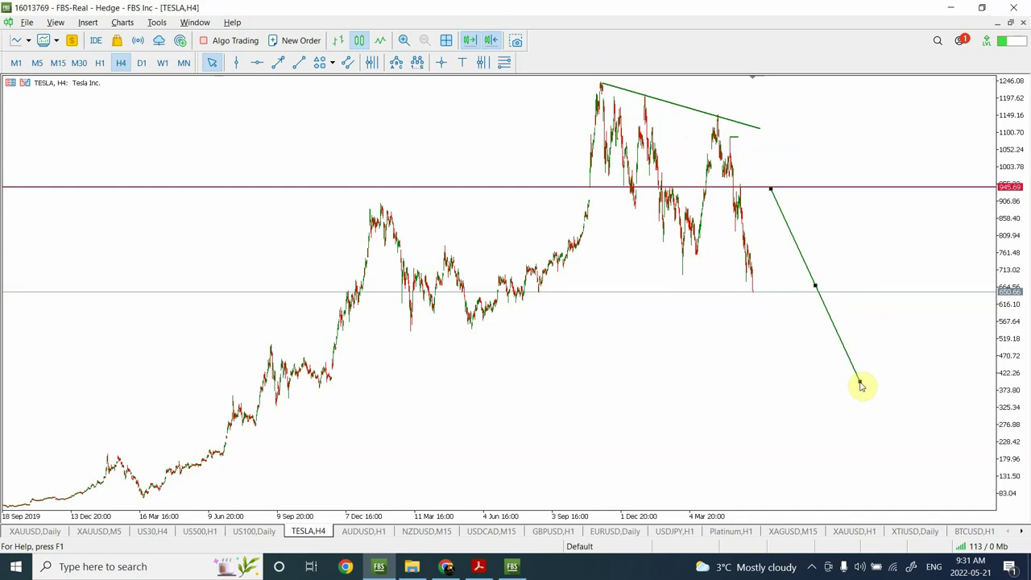
{"action": "key", "text": "Delete"}
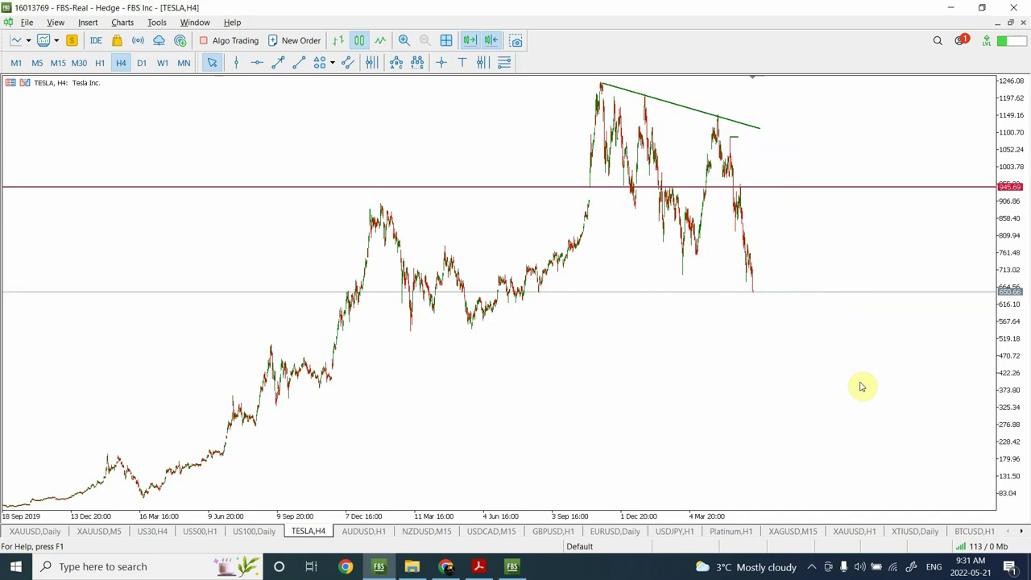
Move the Tesla chart from H1 down to the 15-minute timeframe.
{"action": "left_click", "coordinate": [99, 64]}
{"action": "left_click", "coordinate": [58, 65]}
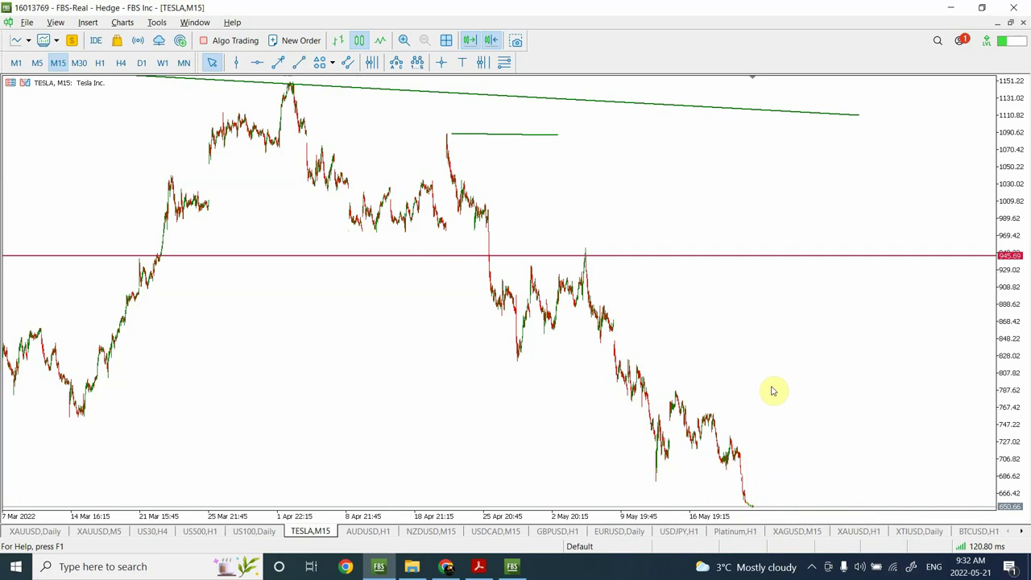
Return Tesla to H1 and draw a green trendline rising from the latest low toward 790.
{"action": "left_click", "coordinate": [102, 66]}
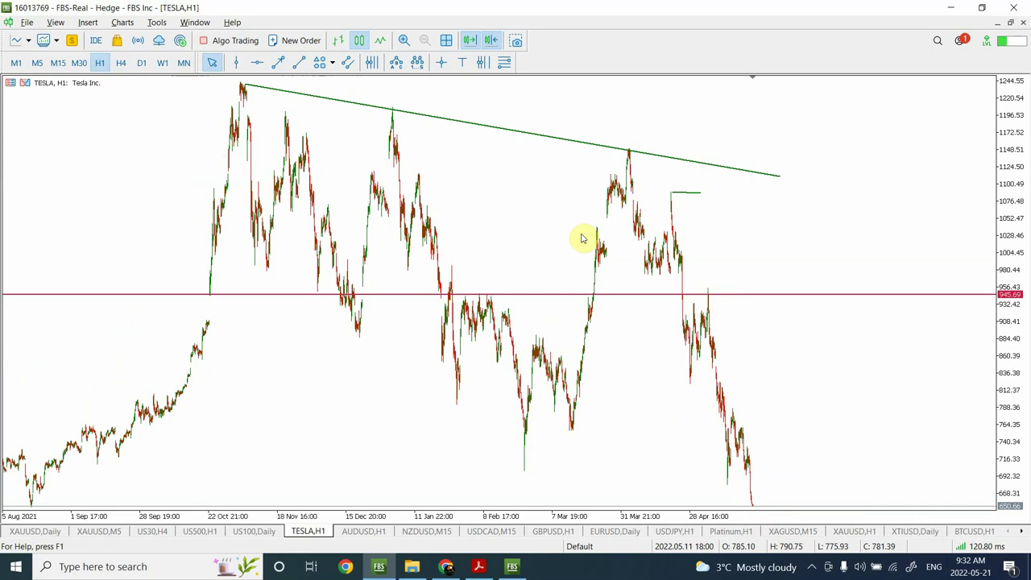
{"action": "left_click", "coordinate": [296, 63]}
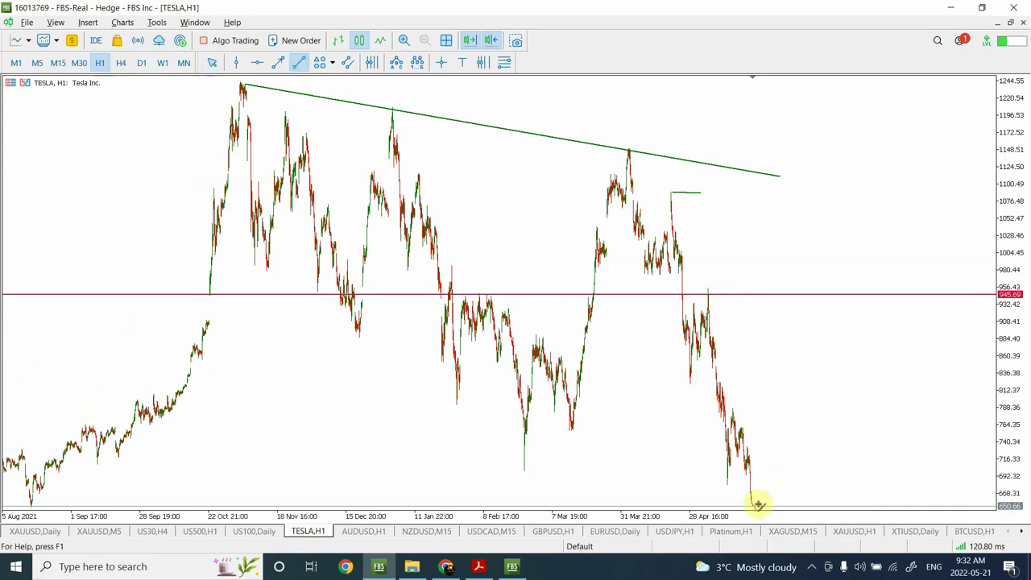
{"action": "left_click_drag", "start_coordinate": [758, 505], "coordinate": [770, 409]}
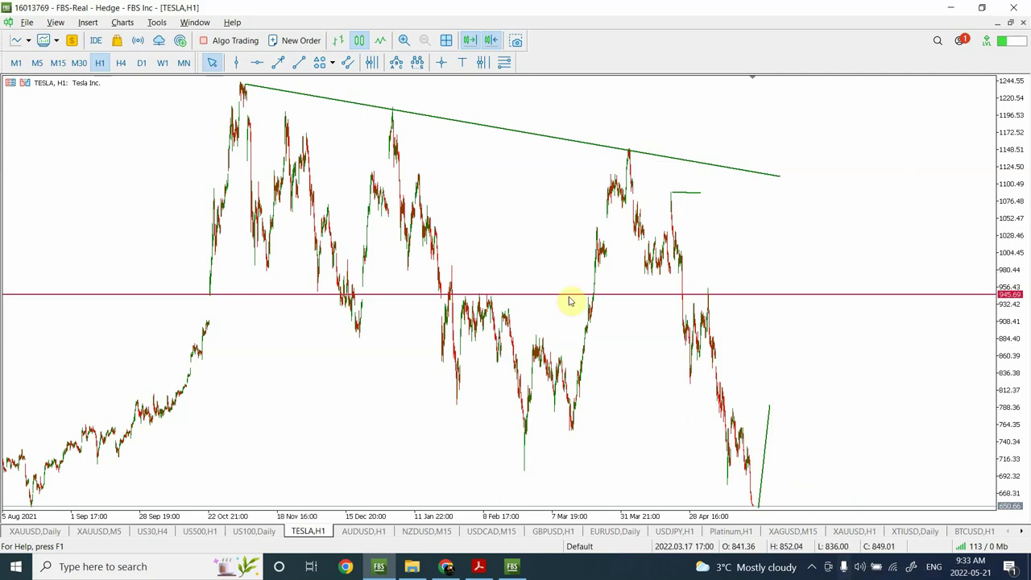
Open the AUDUSD chart and view its recent daily candles zoomed in.
{"action": "left_click", "coordinate": [373, 534]}
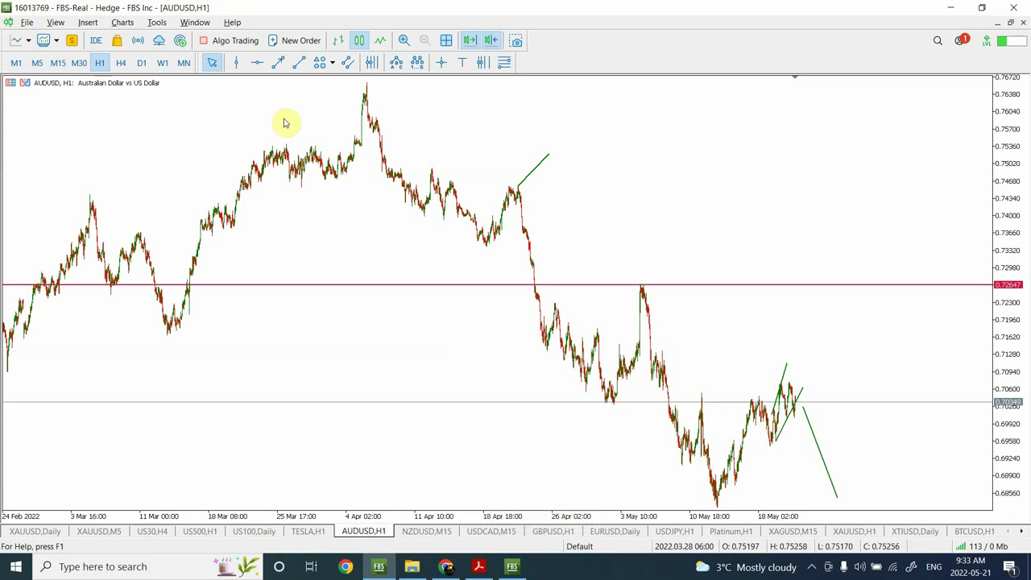
{"action": "left_click", "coordinate": [142, 63]}
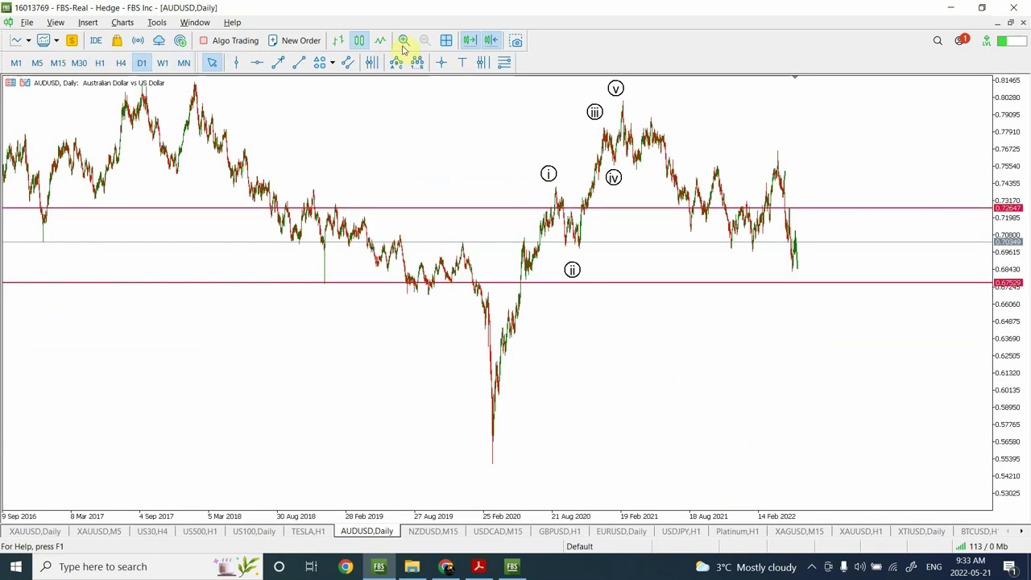
{"action": "left_click", "coordinate": [405, 43]}
{"action": "left_click", "coordinate": [406, 46]}
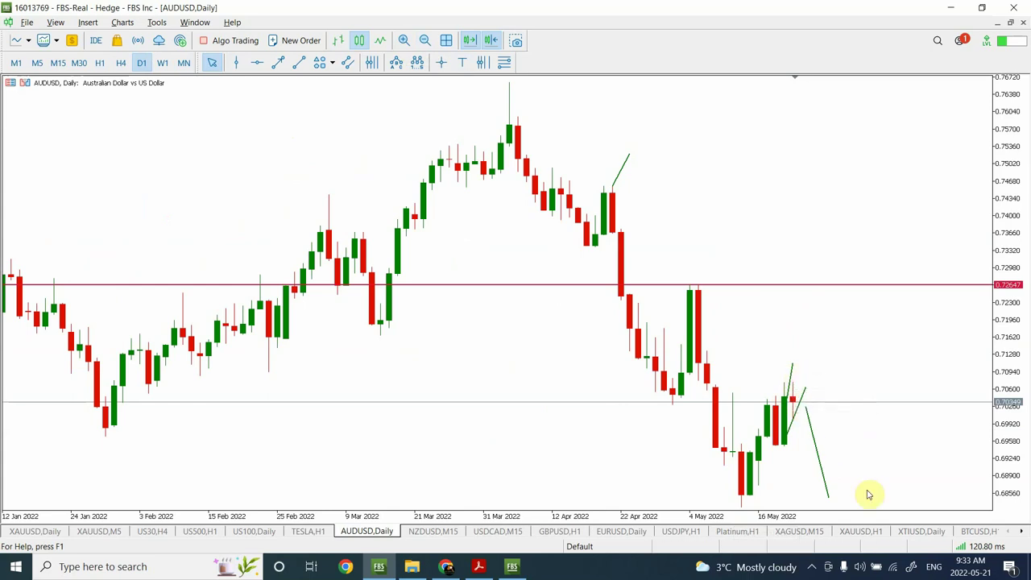
On the zoomed-out H1 chart, remove the small rising channel line and deselect the downward projection.
{"action": "left_click", "coordinate": [100, 63]}
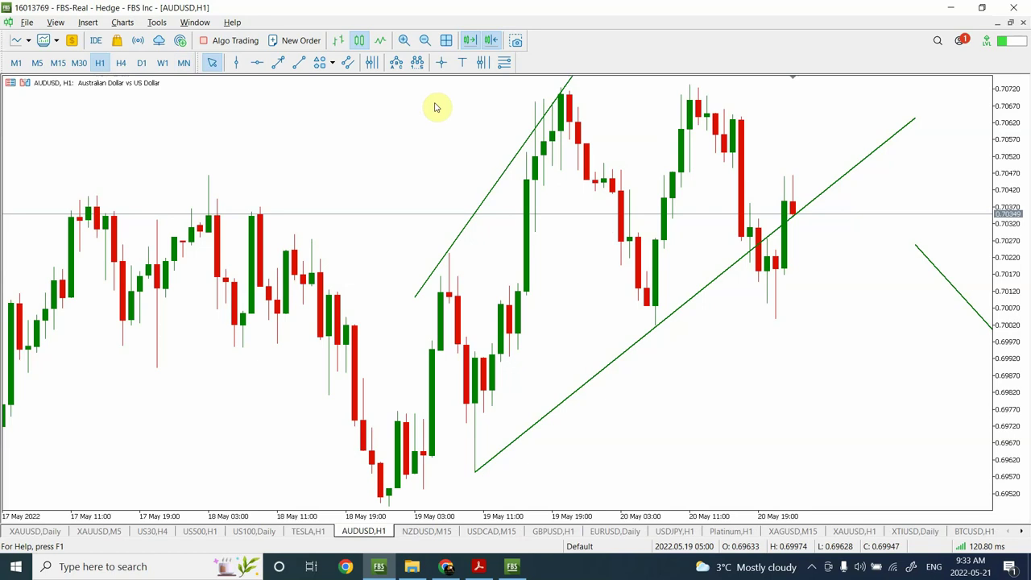
{"action": "left_click", "coordinate": [426, 41]}
{"action": "left_click", "coordinate": [426, 41]}
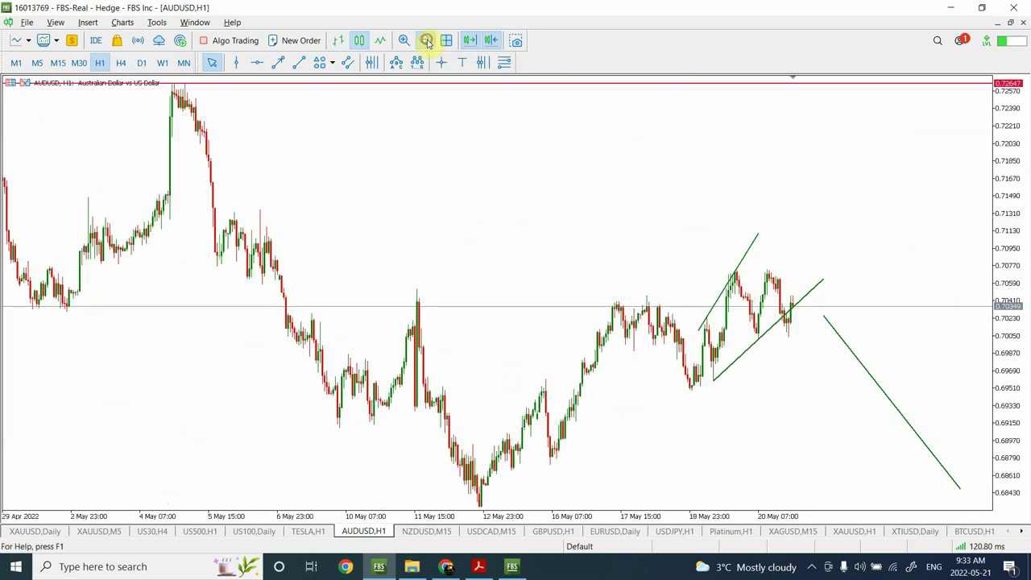
{"action": "left_click", "coordinate": [426, 41]}
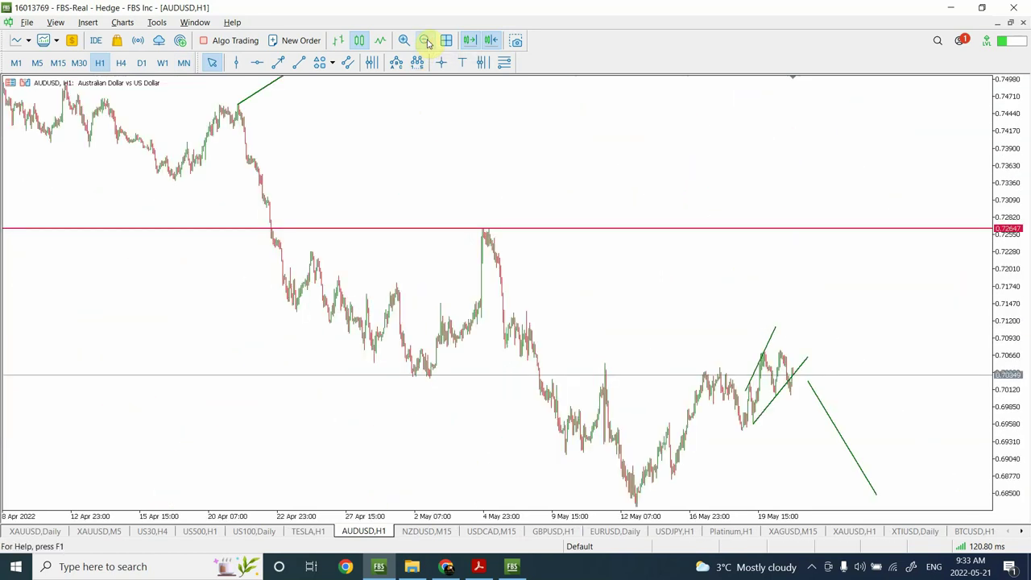
{"action": "left_click", "coordinate": [426, 41]}
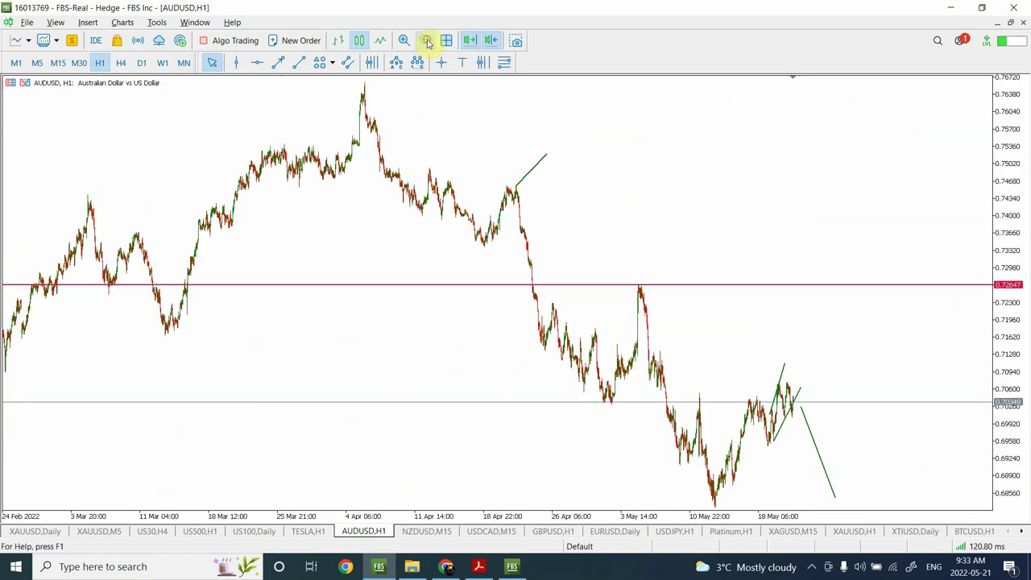
{"action": "double_click", "coordinate": [782, 425]}
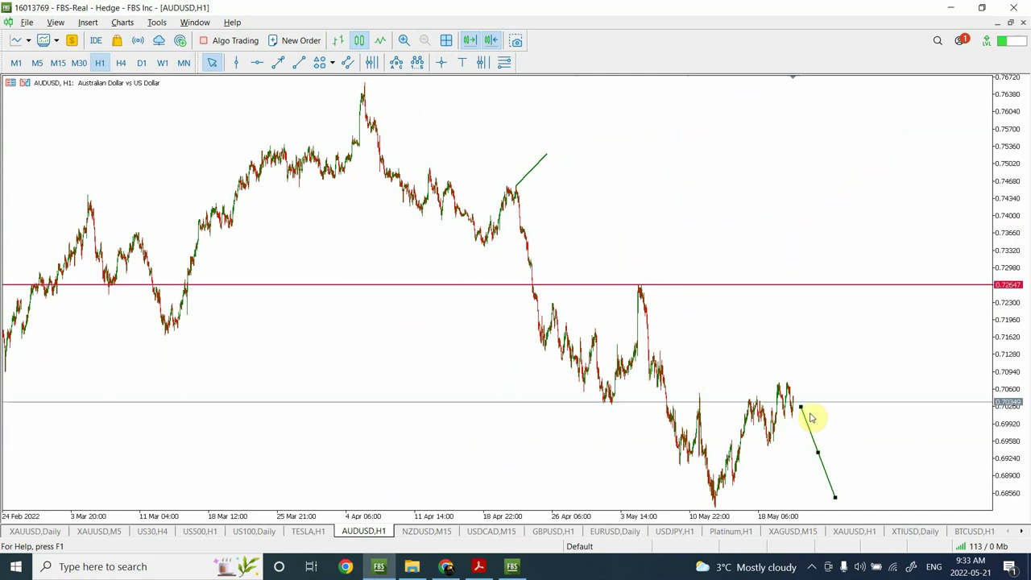
{"action": "double_click", "coordinate": [800, 407]}
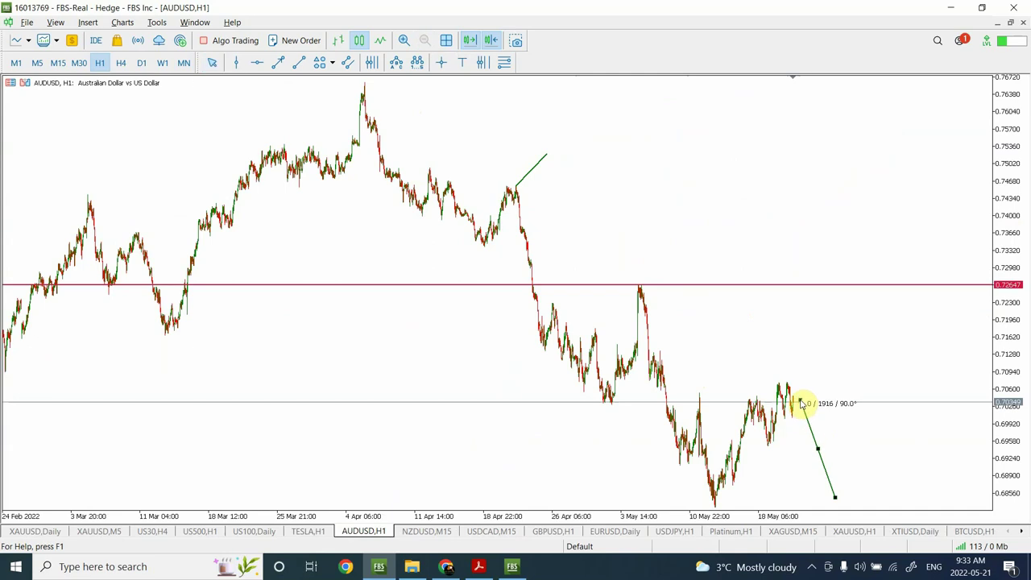
Add a horizontal support level near 0.7002 on the zoomed-in hourly AUDUSD chart.
{"action": "left_click", "coordinate": [403, 41]}
{"action": "left_click", "coordinate": [404, 41]}
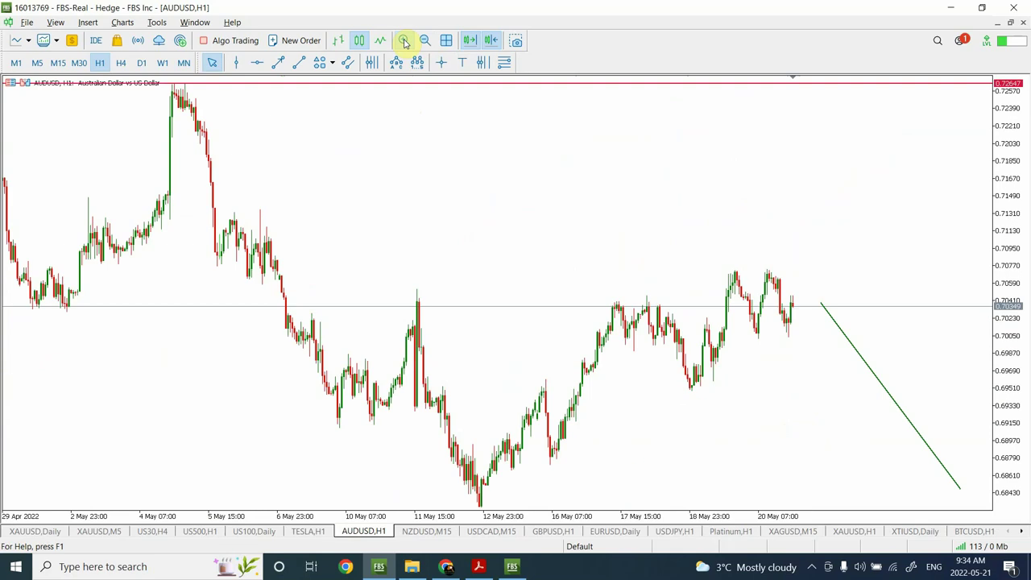
{"action": "left_click", "coordinate": [258, 65]}
{"action": "left_click_drag", "start_coordinate": [628, 309], "coordinate": [644, 342]}
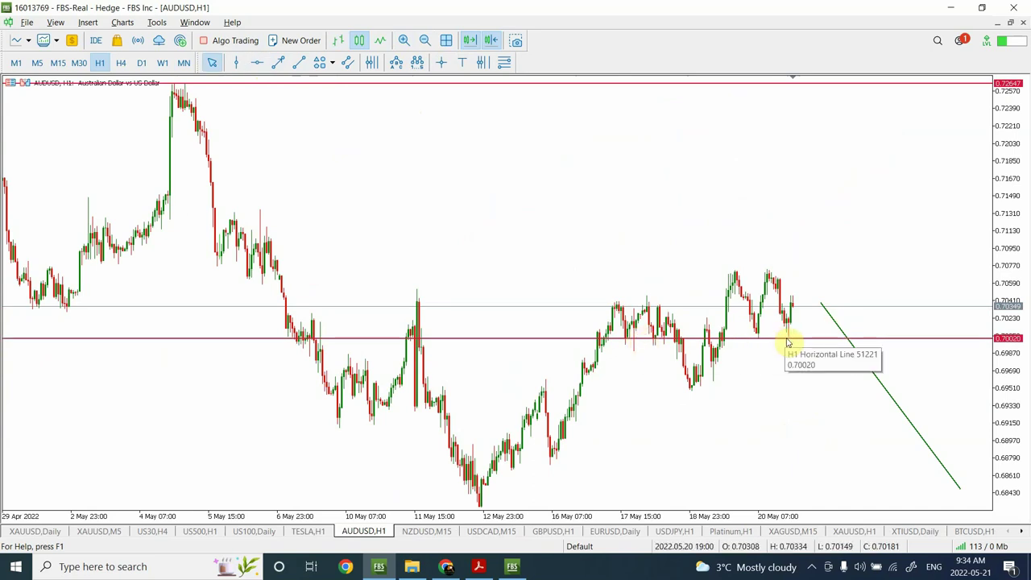
On the daily chart, drag the green projection's end down onto the 0.67529 line.
{"action": "left_click", "coordinate": [428, 40]}
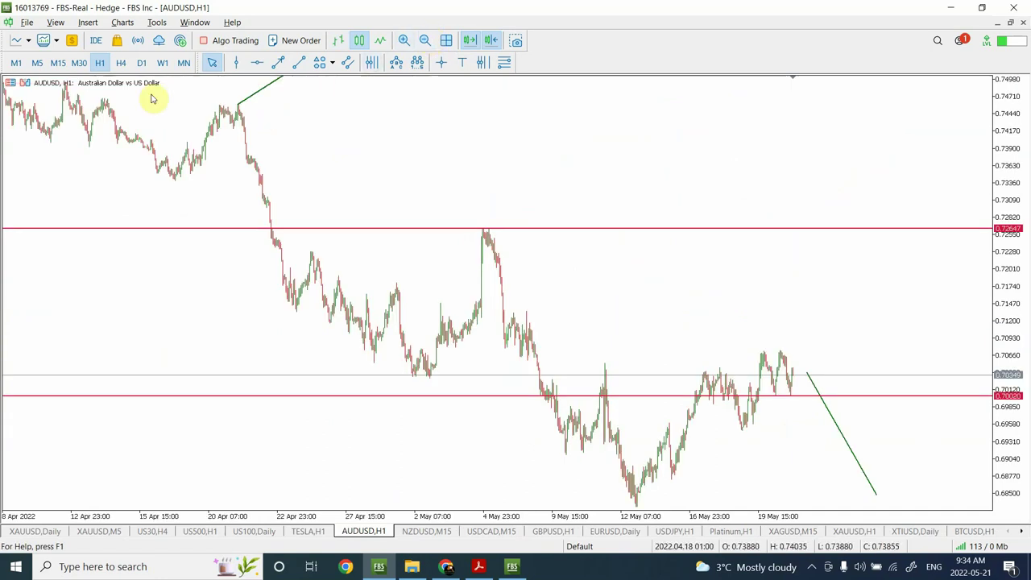
{"action": "left_click", "coordinate": [142, 63]}
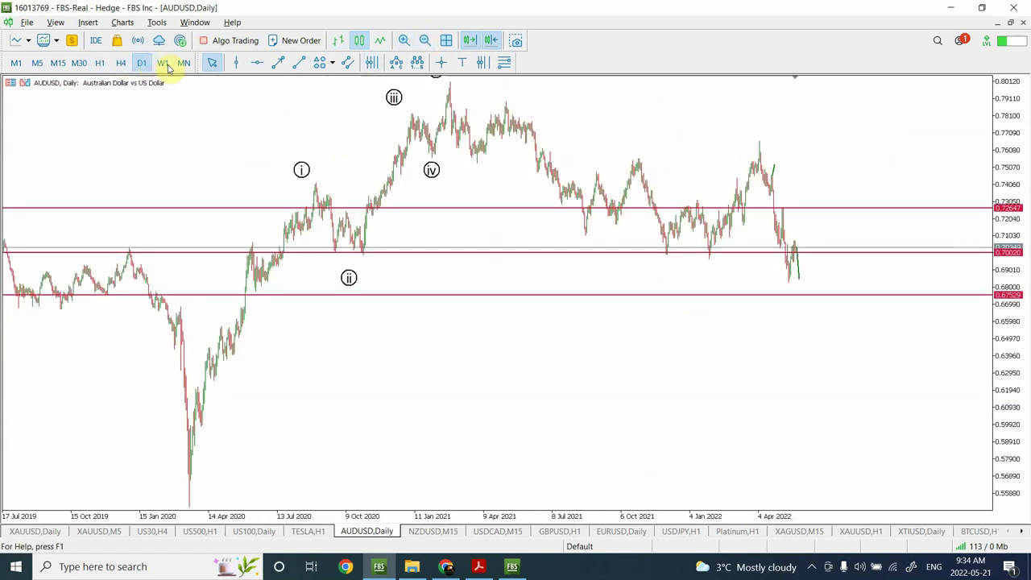
{"action": "double_click", "coordinate": [799, 278]}
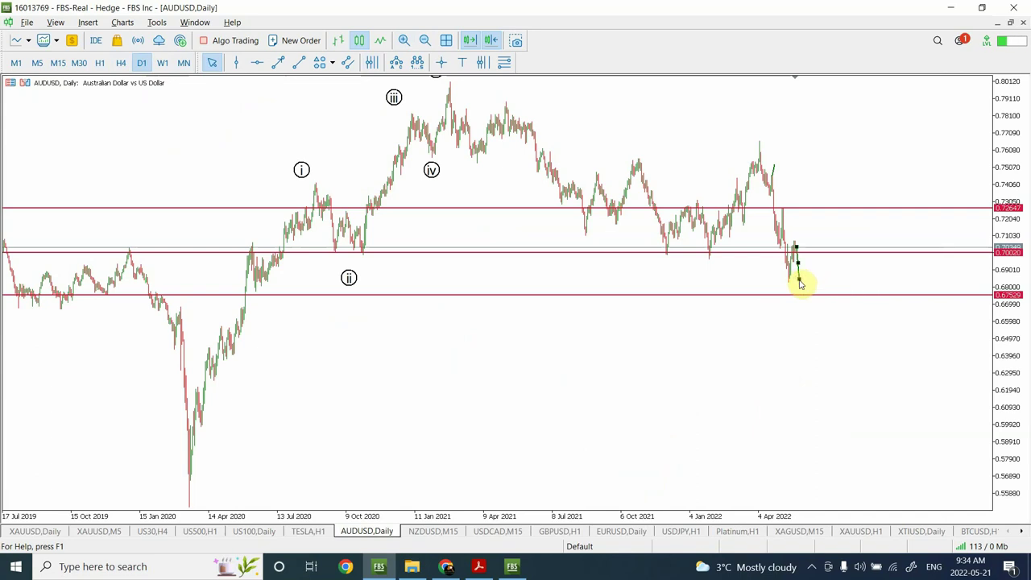
{"action": "left_click_drag", "start_coordinate": [799, 280], "coordinate": [812, 299]}
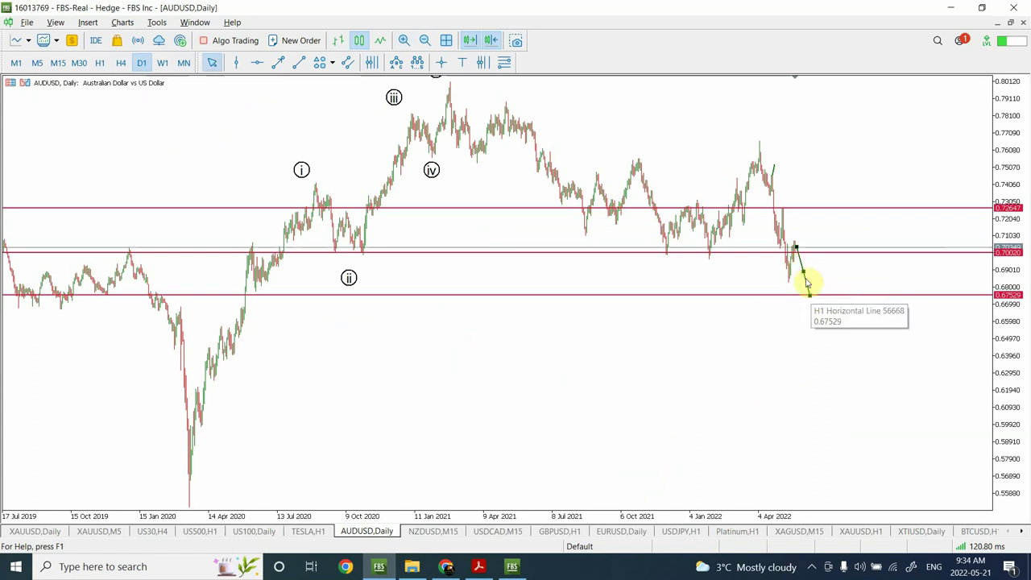
{"action": "double_click", "coordinate": [806, 275]}
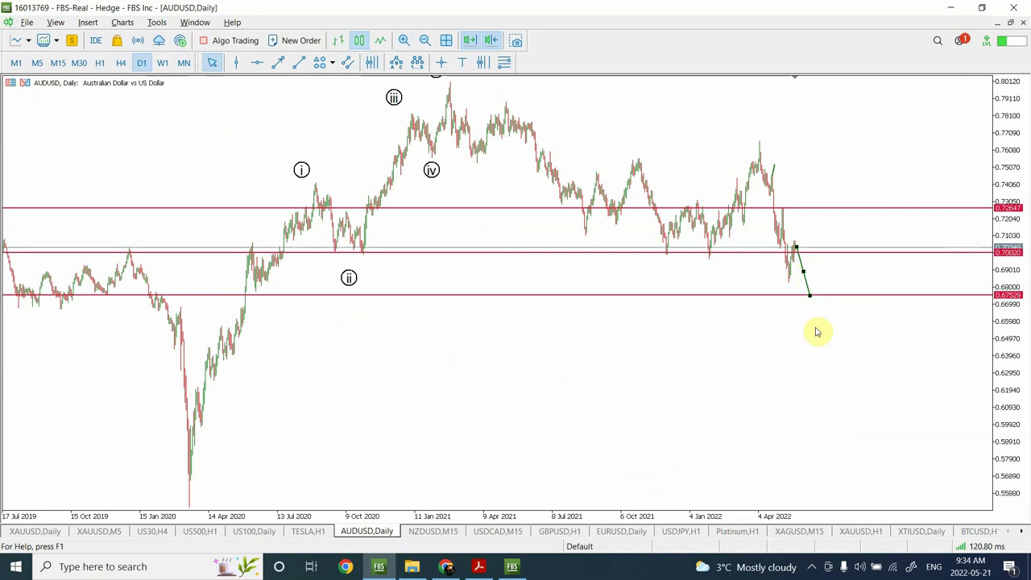
{"action": "left_click_drag", "start_coordinate": [803, 272], "coordinate": [803, 274]}
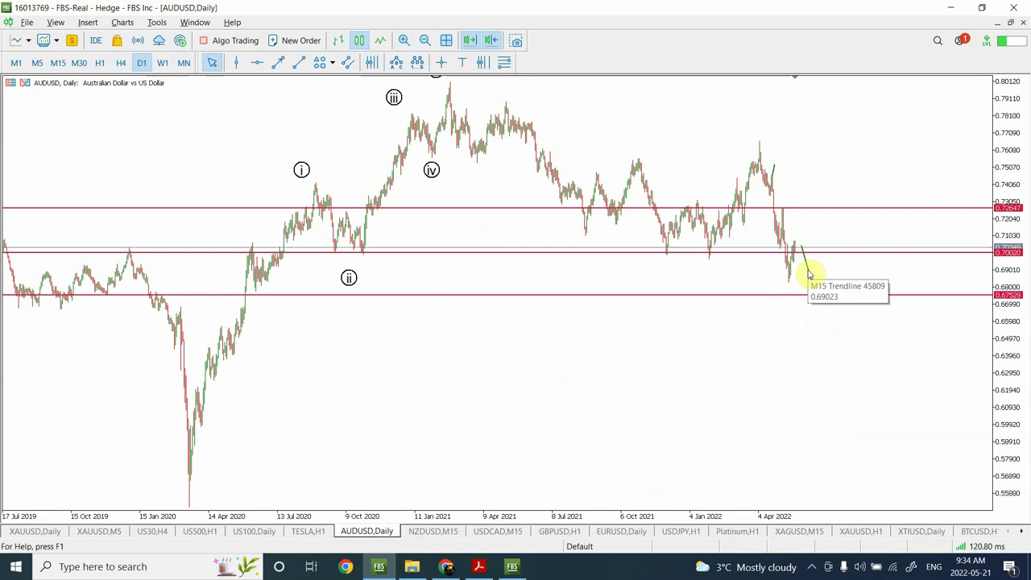
{"action": "left_click_drag", "start_coordinate": [809, 274], "coordinate": [815, 294]}
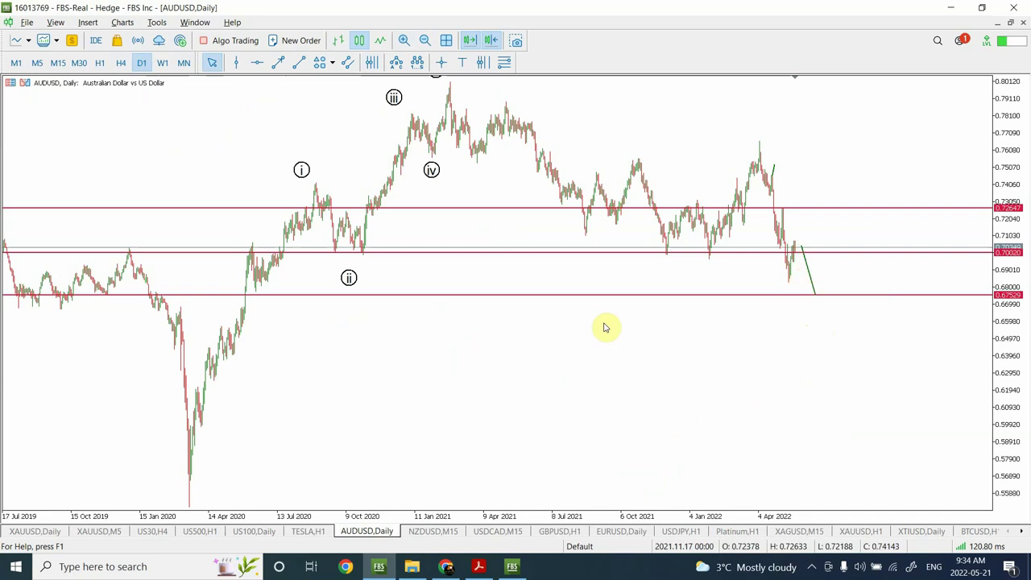
Show NZDUSD on the H4 timeframe and extend the green downtrend line further down.
{"action": "left_click", "coordinate": [415, 534]}
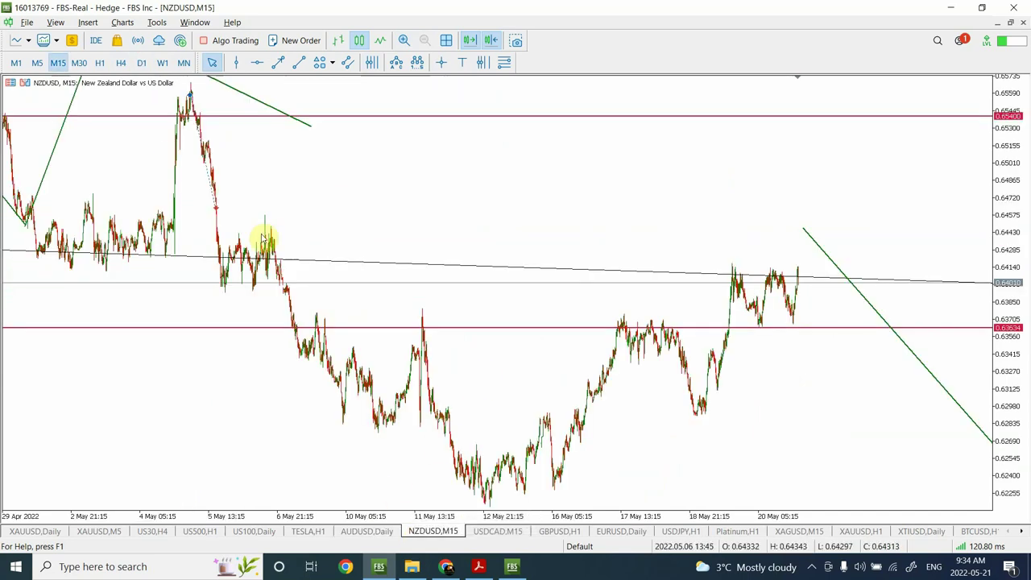
{"action": "left_click", "coordinate": [101, 63]}
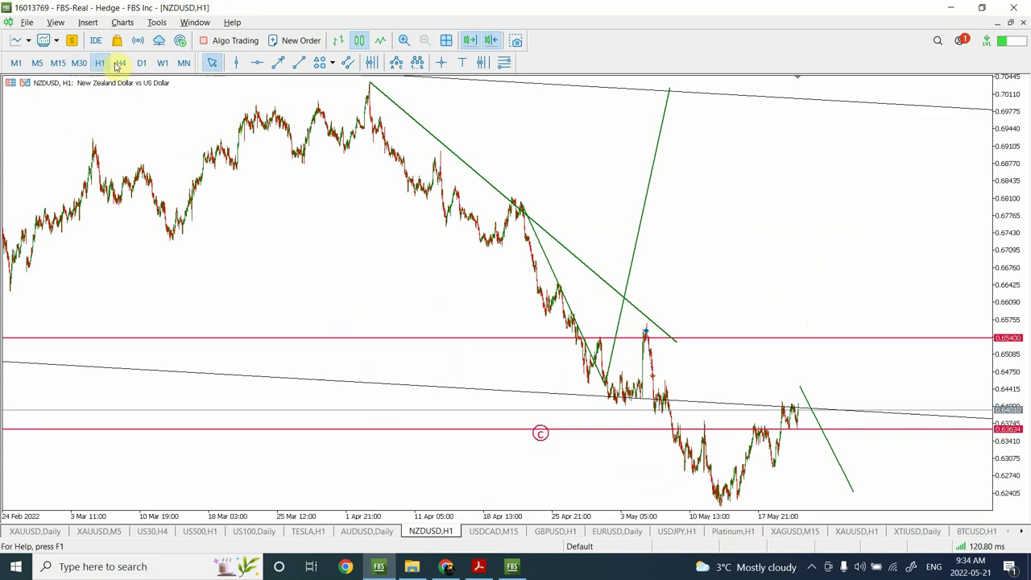
{"action": "left_click", "coordinate": [121, 64]}
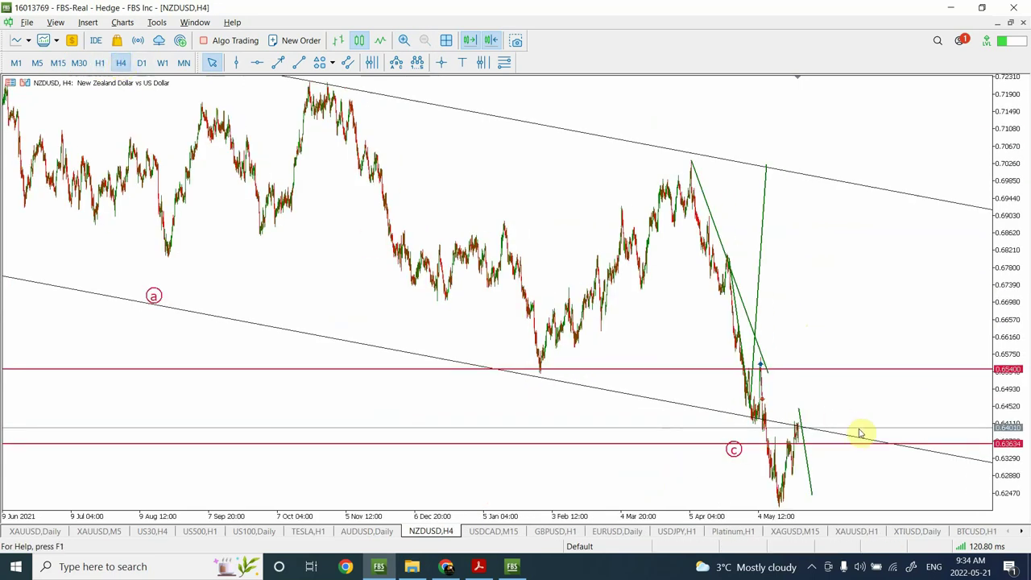
{"action": "double_click", "coordinate": [812, 493]}
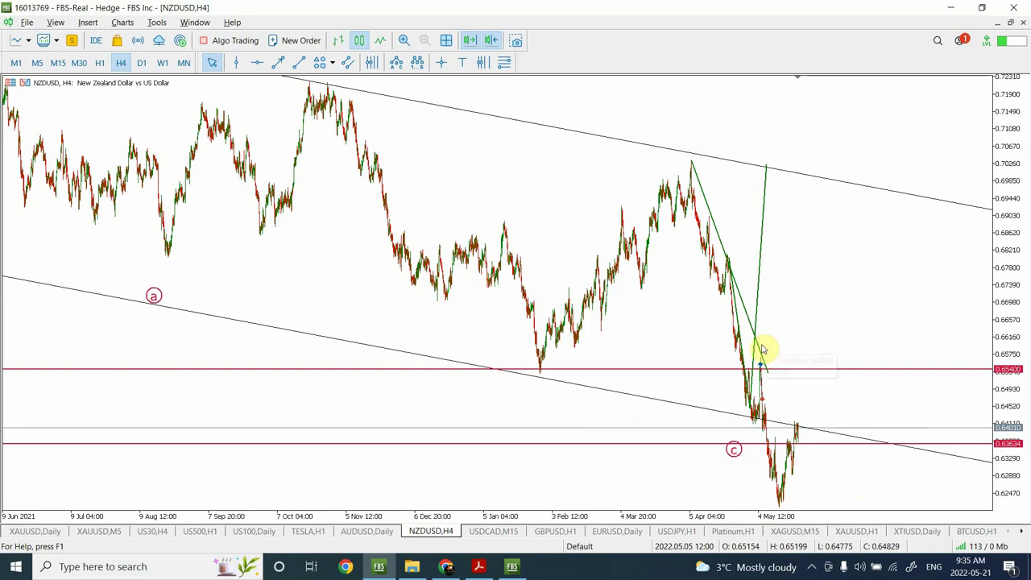
{"action": "left_click", "coordinate": [770, 369]}
{"action": "left_click_drag", "start_coordinate": [766, 375], "coordinate": [825, 490]}
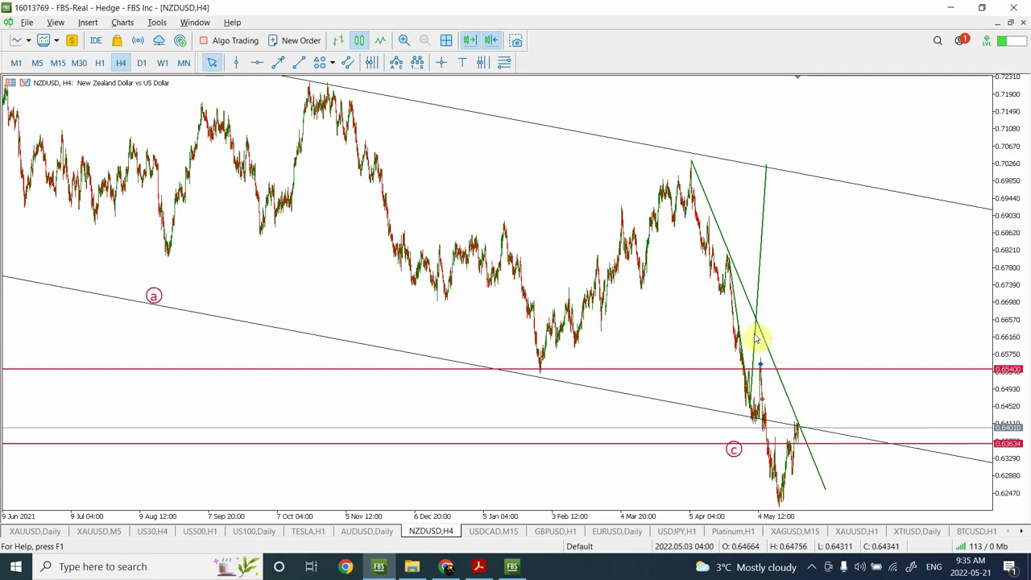
Delete the steep upward projection and the red 0.65400 and 0.63634 horizontal lines.
{"action": "key", "text": "Delete"}
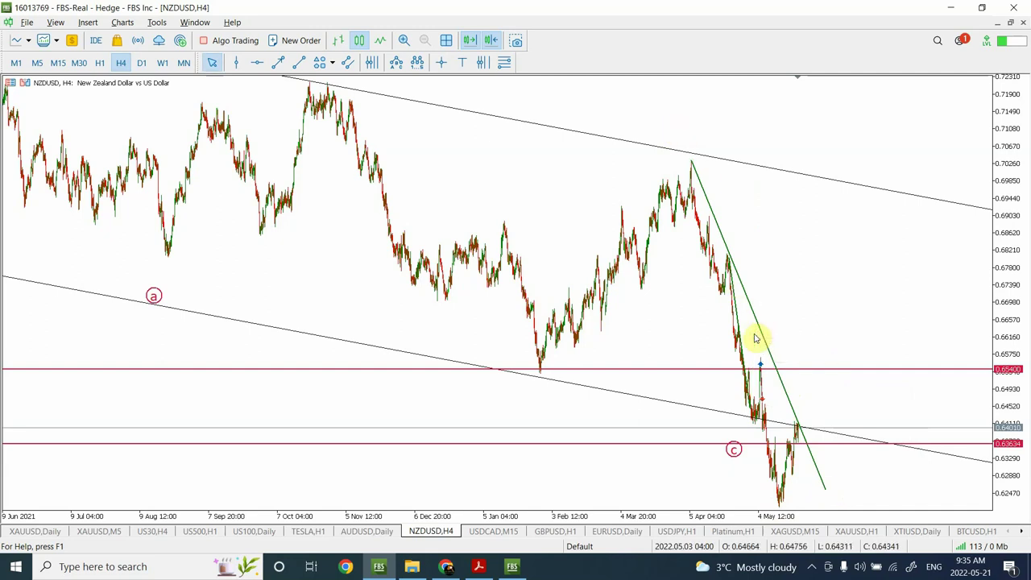
{"action": "double_click", "coordinate": [802, 370]}
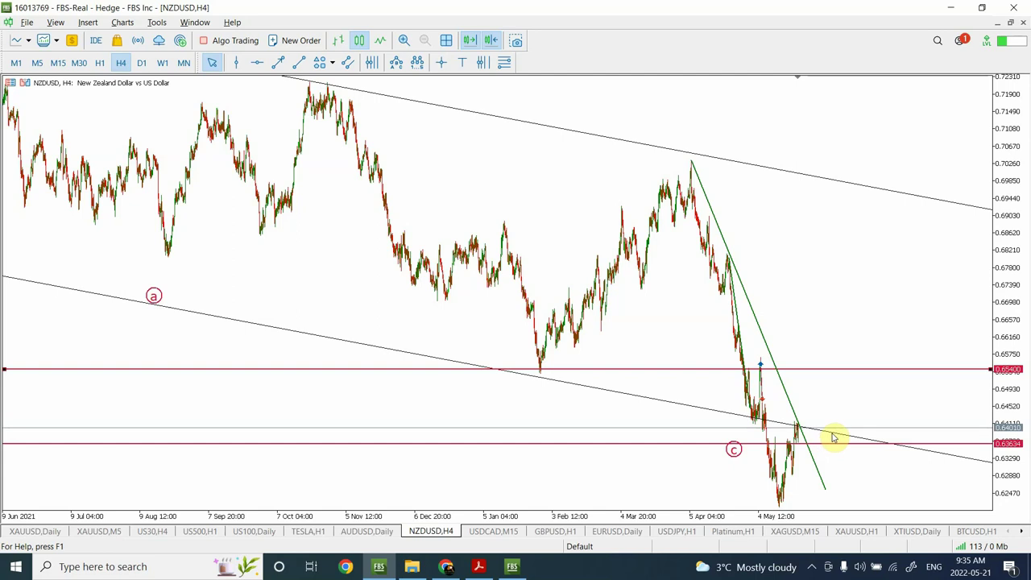
{"action": "left_click", "coordinate": [837, 445]}
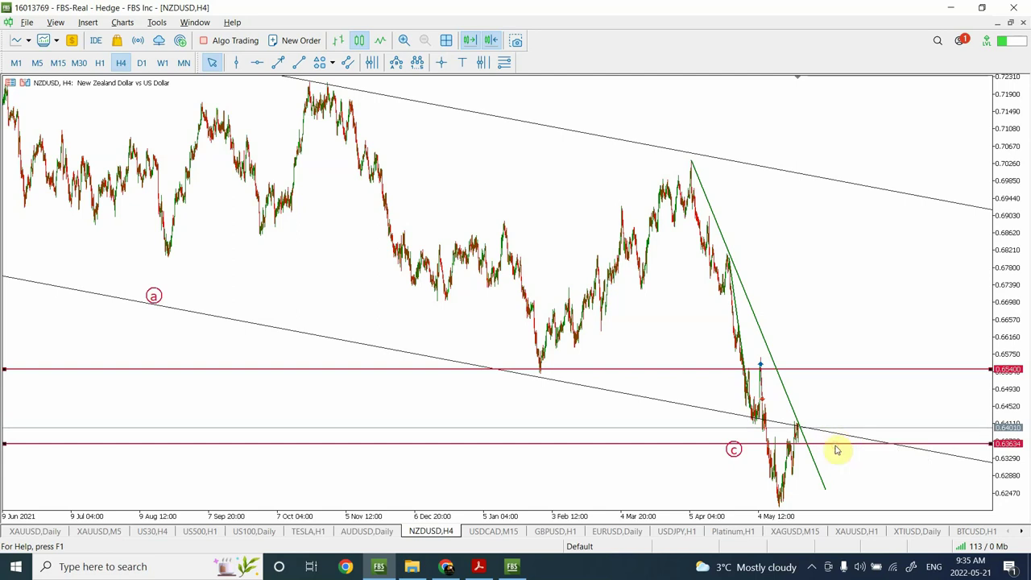
{"action": "key", "text": "Delete"}
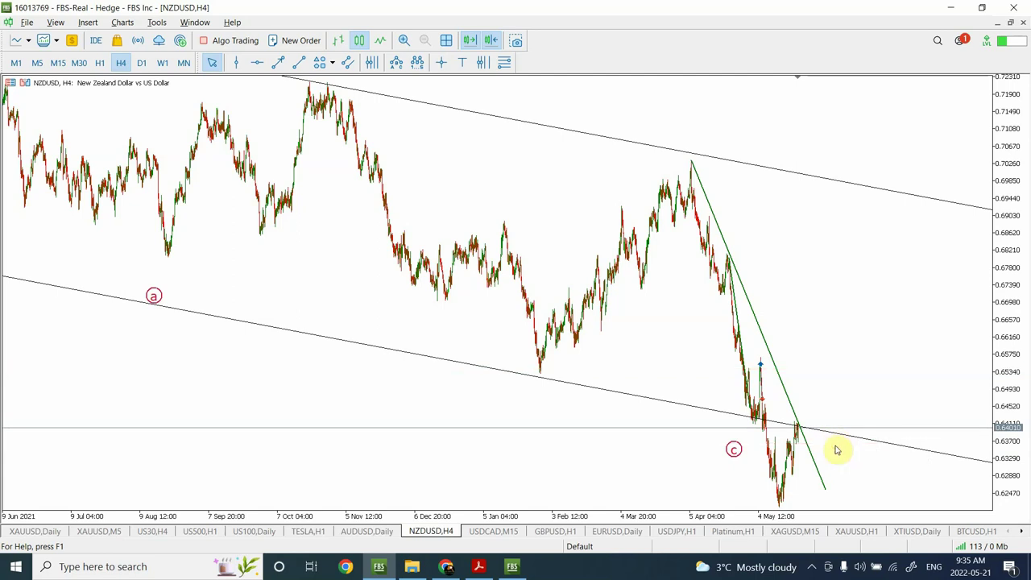
On NZDUSD daily, lengthen the green trendline and add a red support line at 0.59112.
{"action": "left_click", "coordinate": [142, 63]}
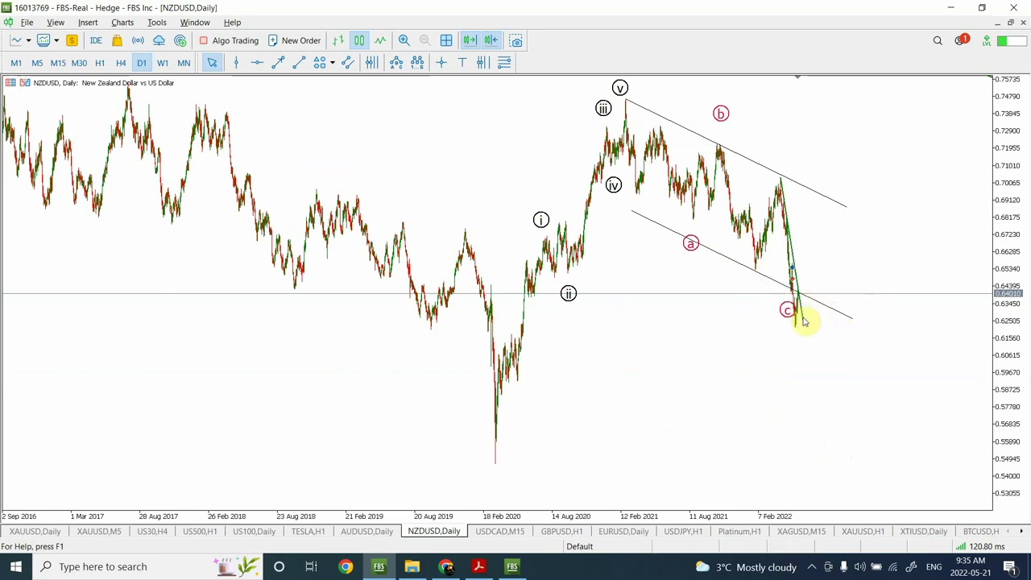
{"action": "left_click_drag", "start_coordinate": [803, 320], "coordinate": [811, 334]}
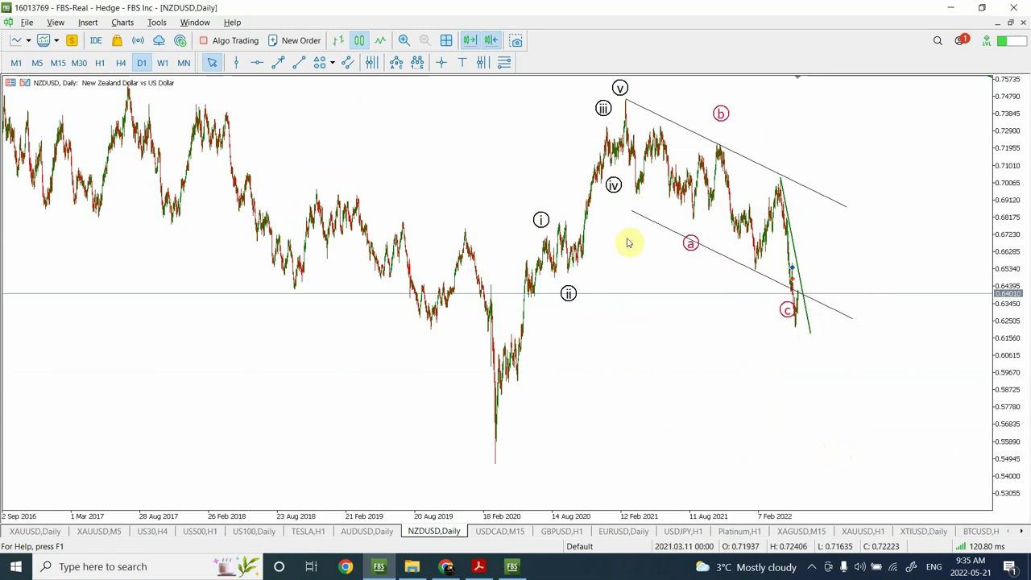
{"action": "left_click", "coordinate": [256, 62]}
{"action": "left_click_drag", "start_coordinate": [624, 328], "coordinate": [637, 385]}
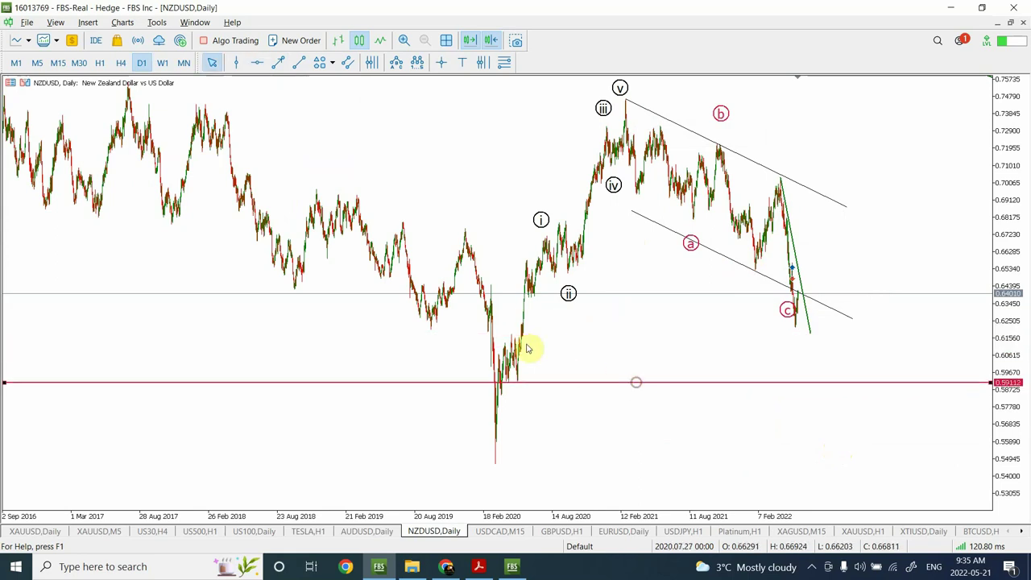
{"action": "double_click", "coordinate": [842, 385]}
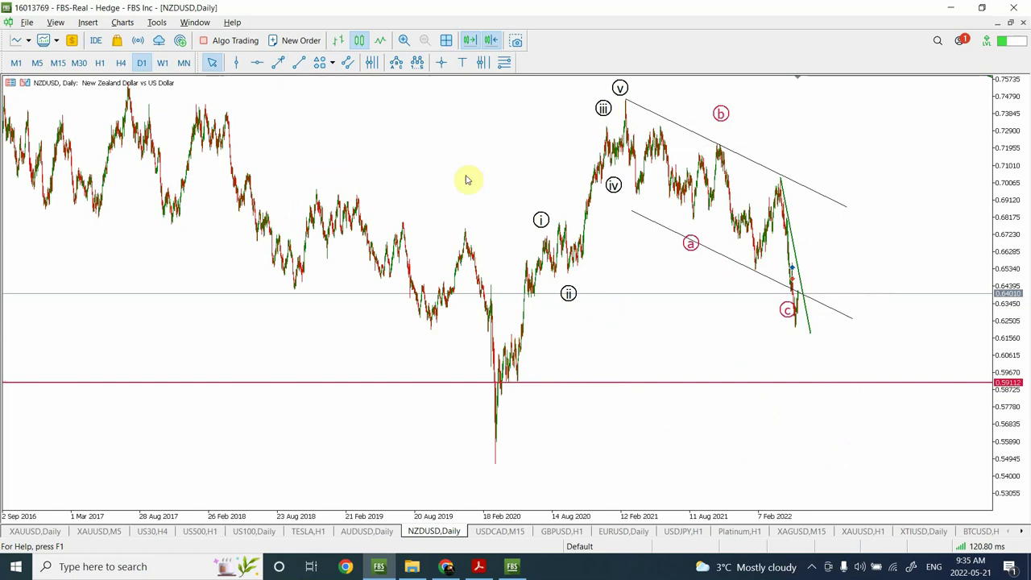
Draw a projected drop from wave c to 0.59112, then switch to the USDCAD M15 chart.
{"action": "left_click", "coordinate": [298, 66]}
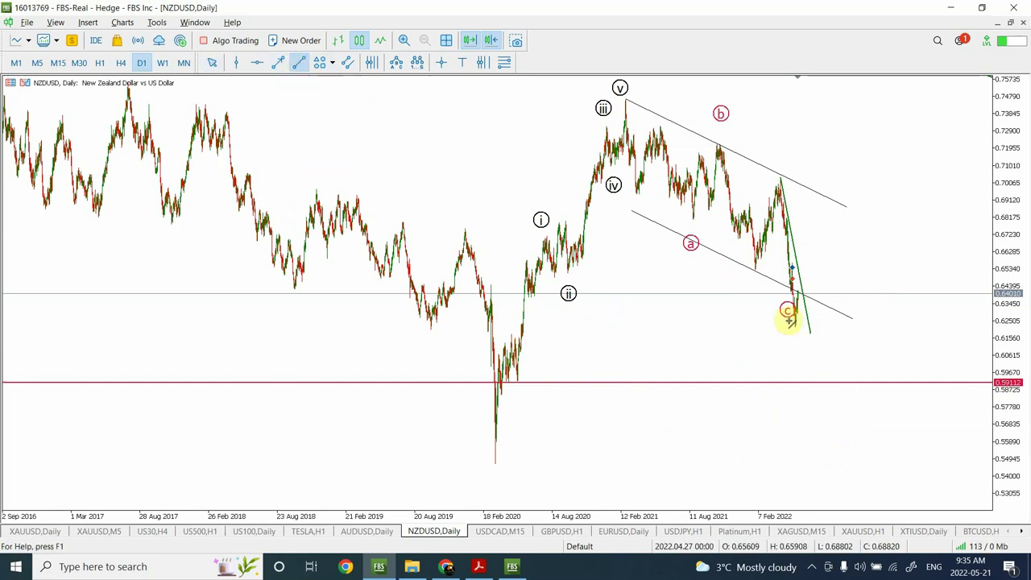
{"action": "left_click_drag", "start_coordinate": [806, 295], "coordinate": [817, 382]}
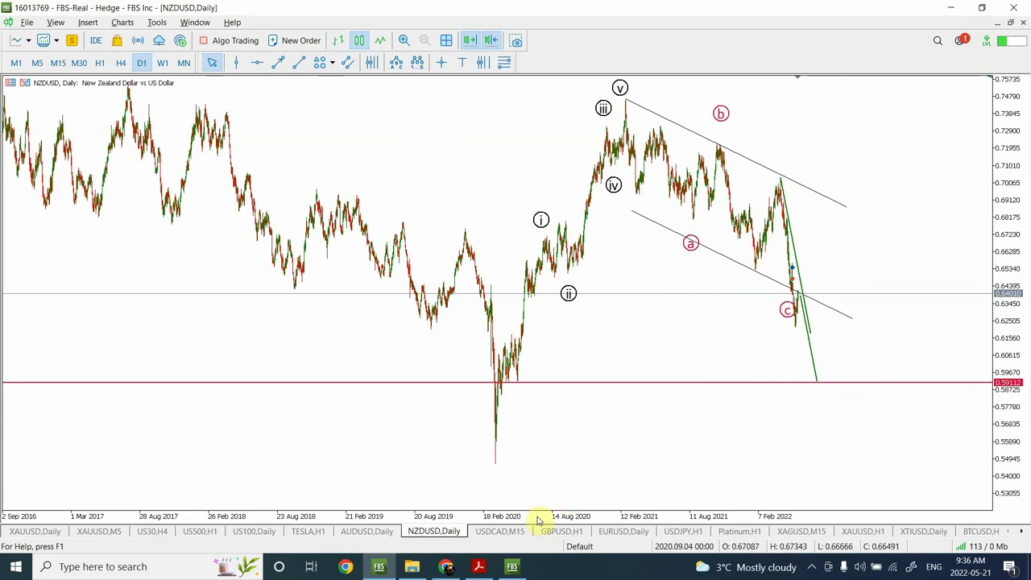
{"action": "left_click", "coordinate": [516, 535]}
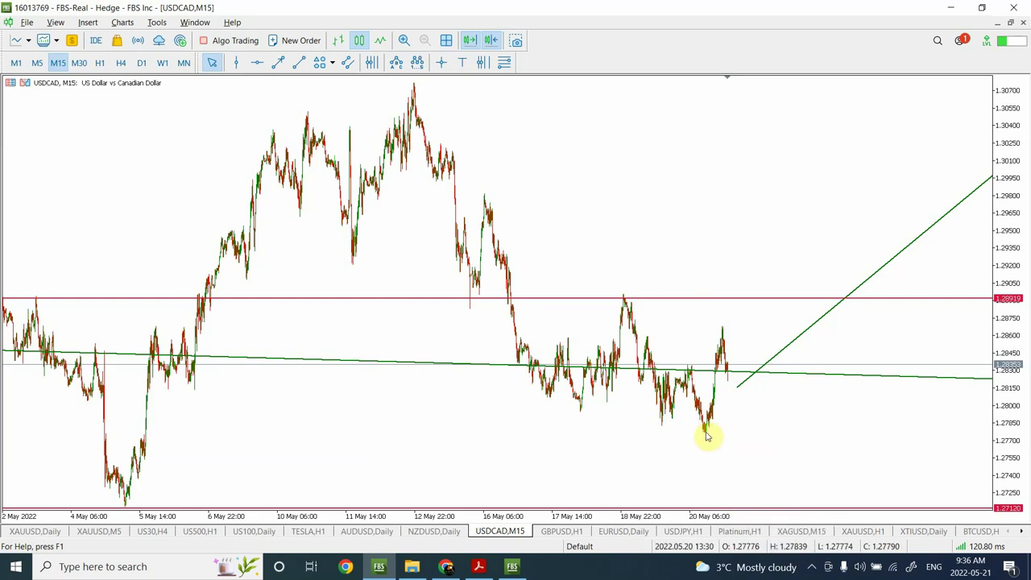
Show USDCAD daily candles with the price scale compressed, spanning back to 2019 with wave labels.
{"action": "mouse_move", "coordinate": [708, 436]}
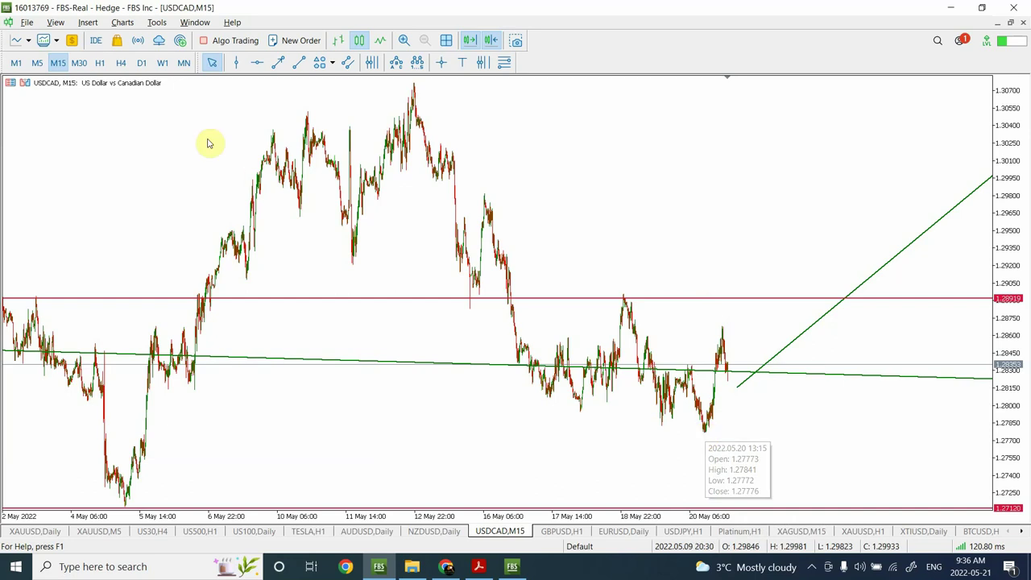
{"action": "left_click", "coordinate": [142, 62]}
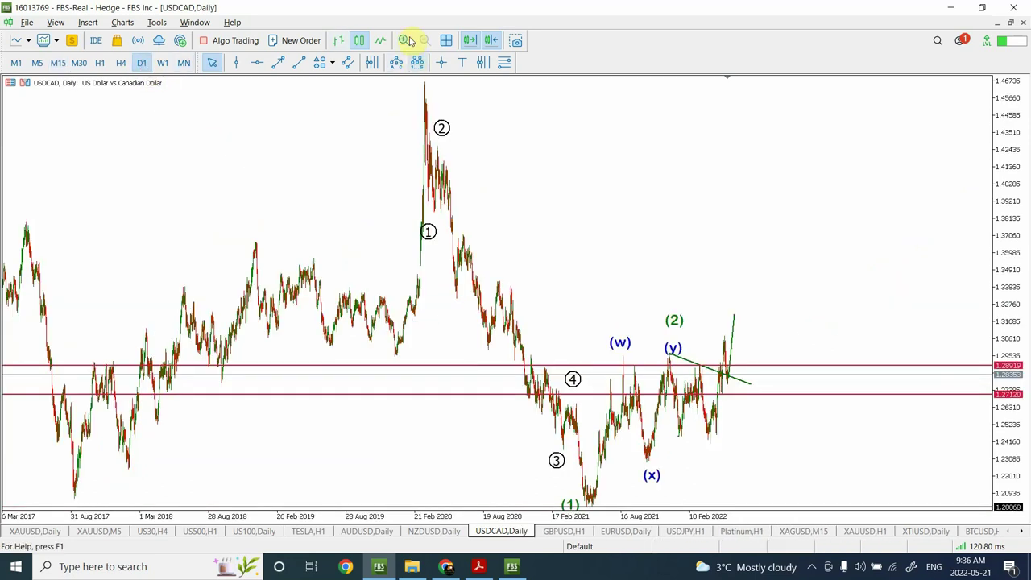
{"action": "left_click", "coordinate": [406, 40]}
{"action": "left_click", "coordinate": [407, 40]}
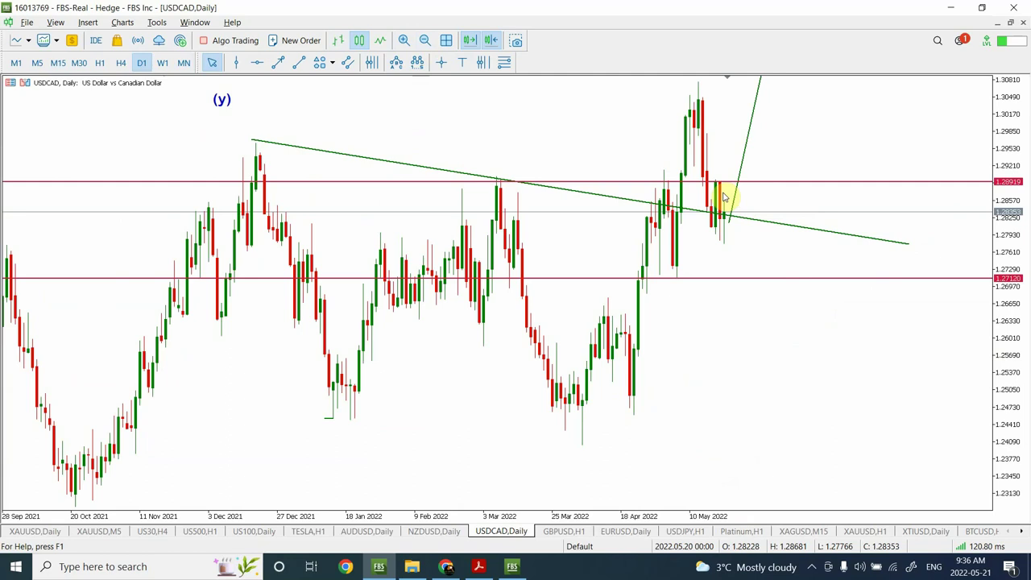
{"action": "left_click", "coordinate": [415, 41]}
{"action": "left_click", "coordinate": [425, 41]}
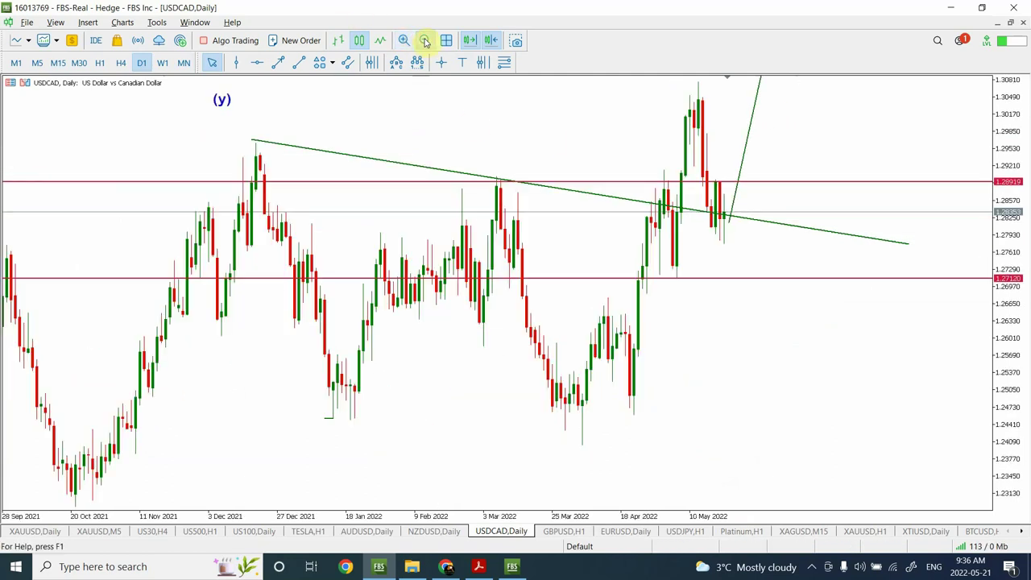
{"action": "left_click", "coordinate": [425, 41]}
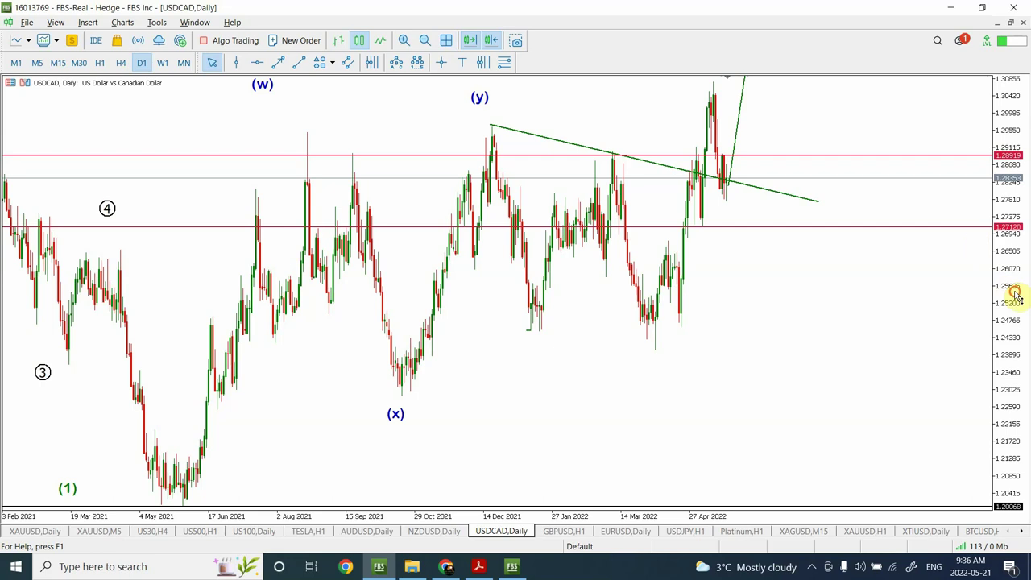
{"action": "left_click_drag", "start_coordinate": [1014, 334], "coordinate": [1008, 341]}
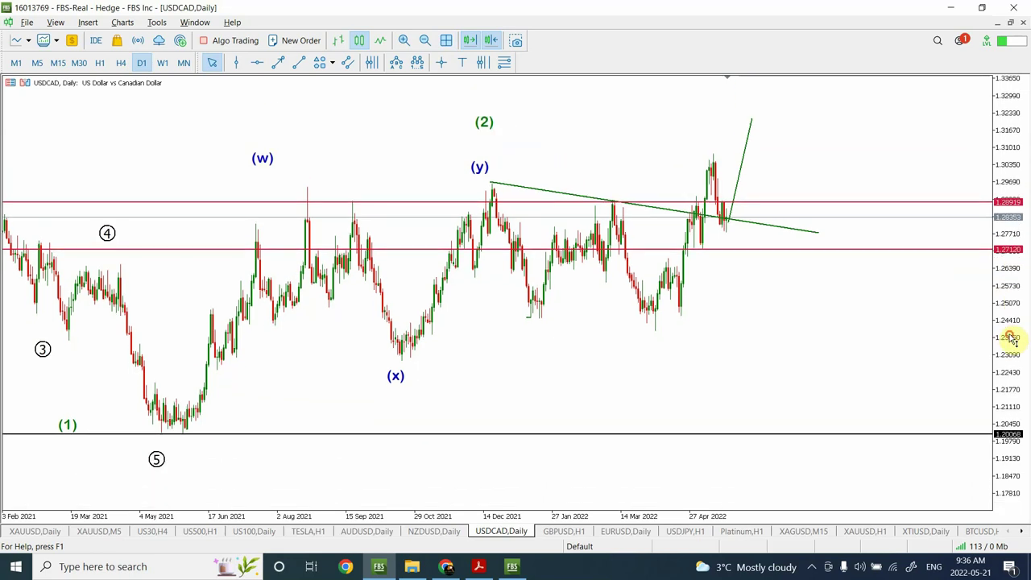
{"action": "left_click", "coordinate": [426, 41]}
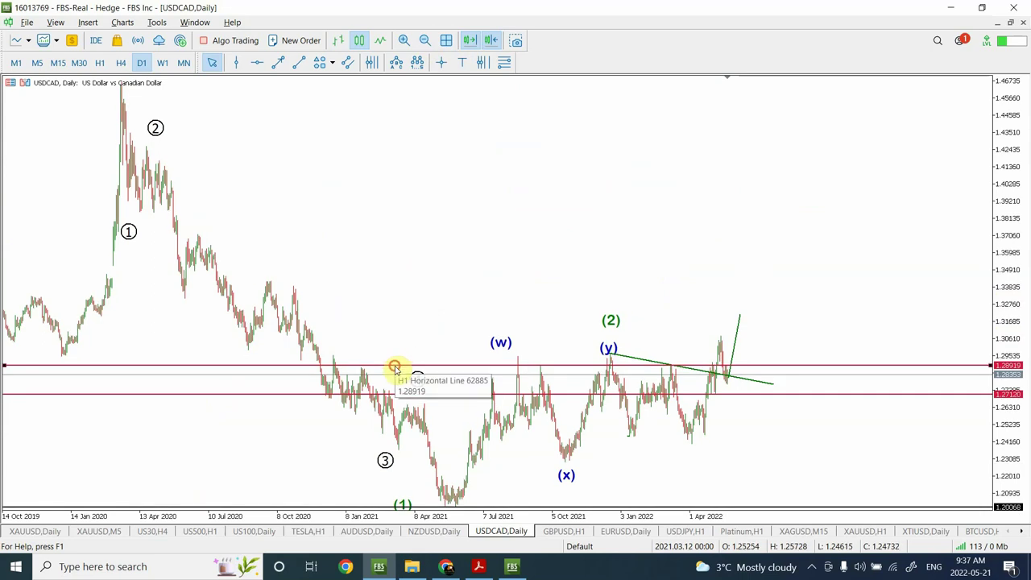
Move the upper red USDCAD line to 1.33907, extend the green projection to it, then open GBPUSD H1.
{"action": "left_click_drag", "start_coordinate": [396, 363], "coordinate": [430, 288]}
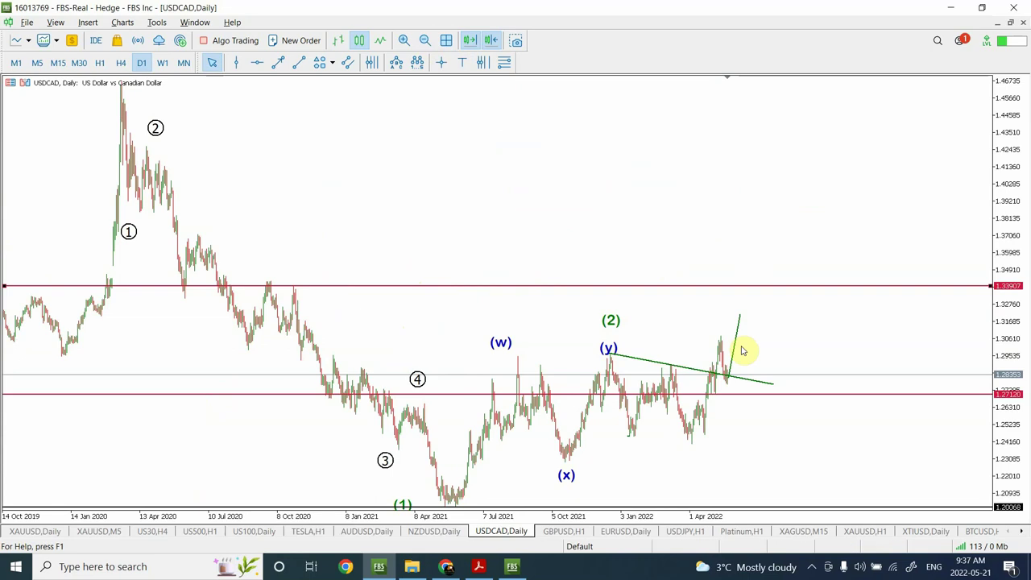
{"action": "double_click", "coordinate": [739, 321]}
{"action": "left_click_drag", "start_coordinate": [740, 316], "coordinate": [743, 291]}
{"action": "left_click", "coordinate": [722, 348]}
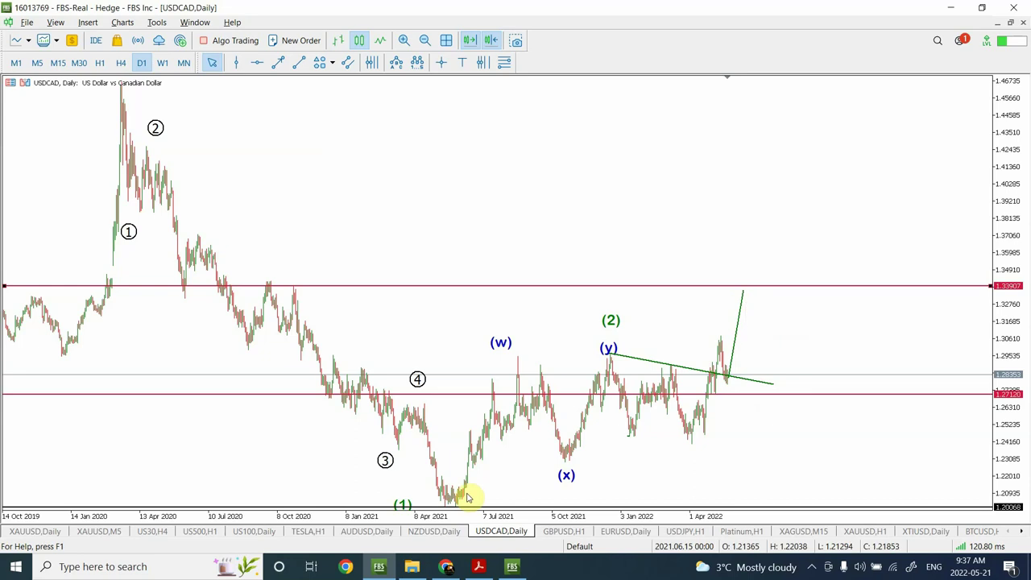
{"action": "left_click", "coordinate": [564, 532]}
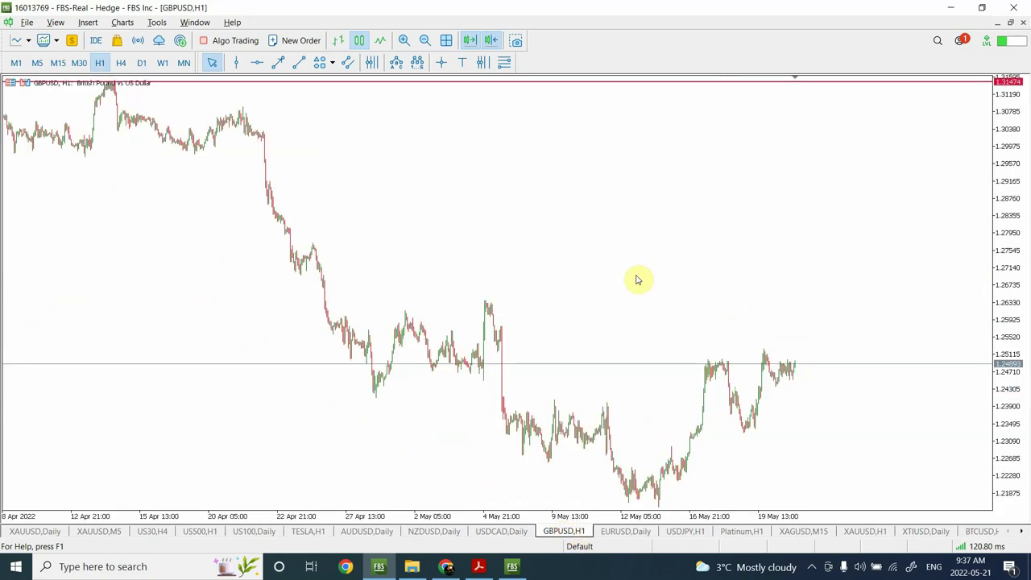
Zoom out GBPUSD and show it on daily candles back to 2016.
{"action": "left_click", "coordinate": [425, 40]}
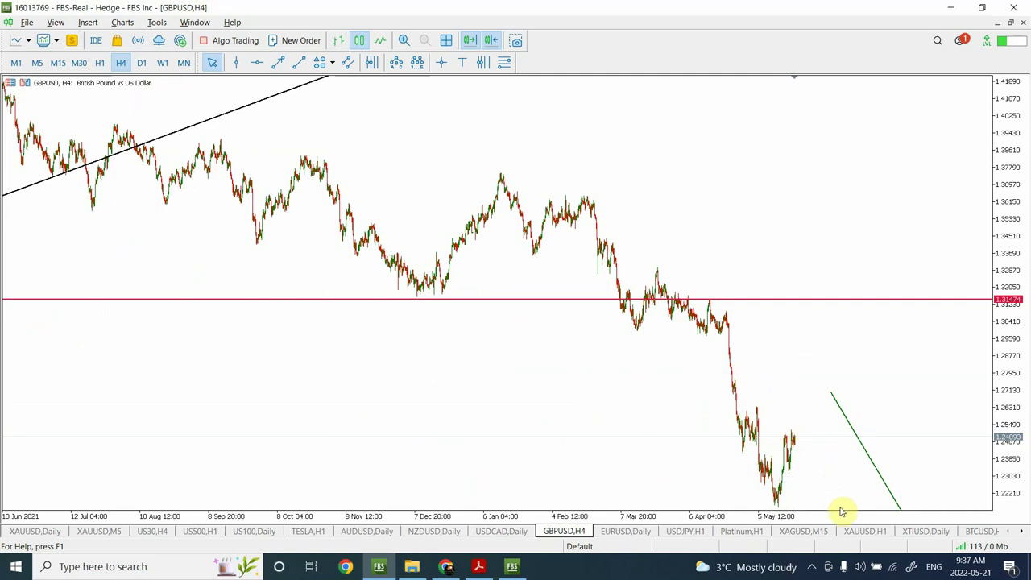
{"action": "left_click", "coordinate": [143, 63]}
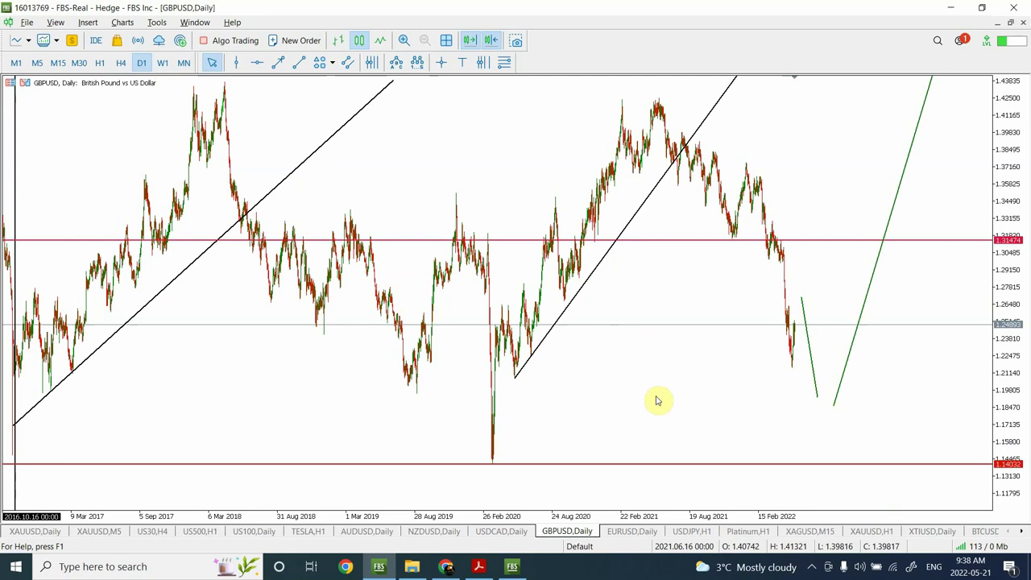
Place a horizontal support line at 1.21480 near the recent swing lows.
{"action": "left_click", "coordinate": [257, 63]}
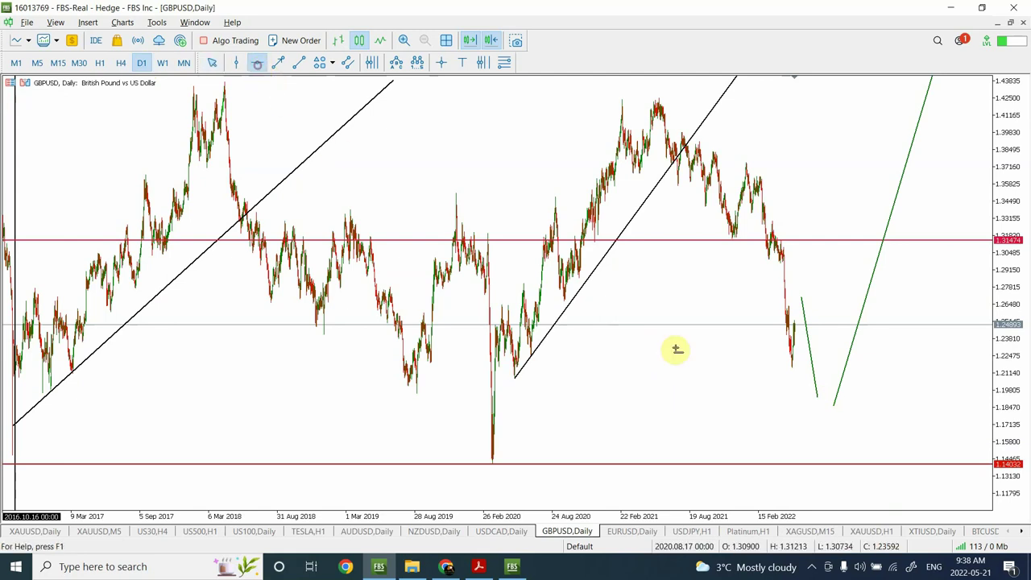
{"action": "left_click", "coordinate": [686, 312]}
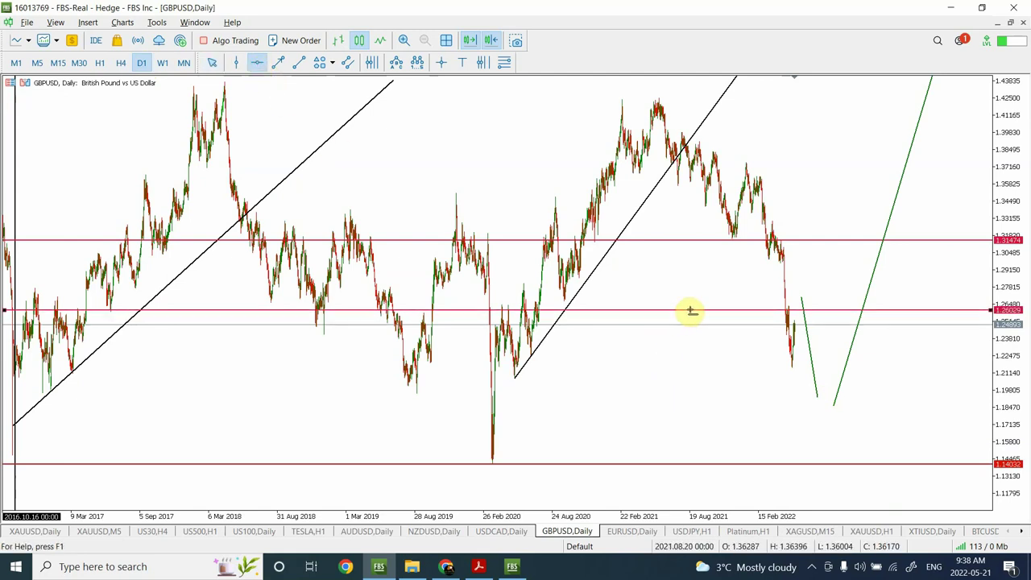
{"action": "left_click_drag", "start_coordinate": [691, 312], "coordinate": [690, 307]}
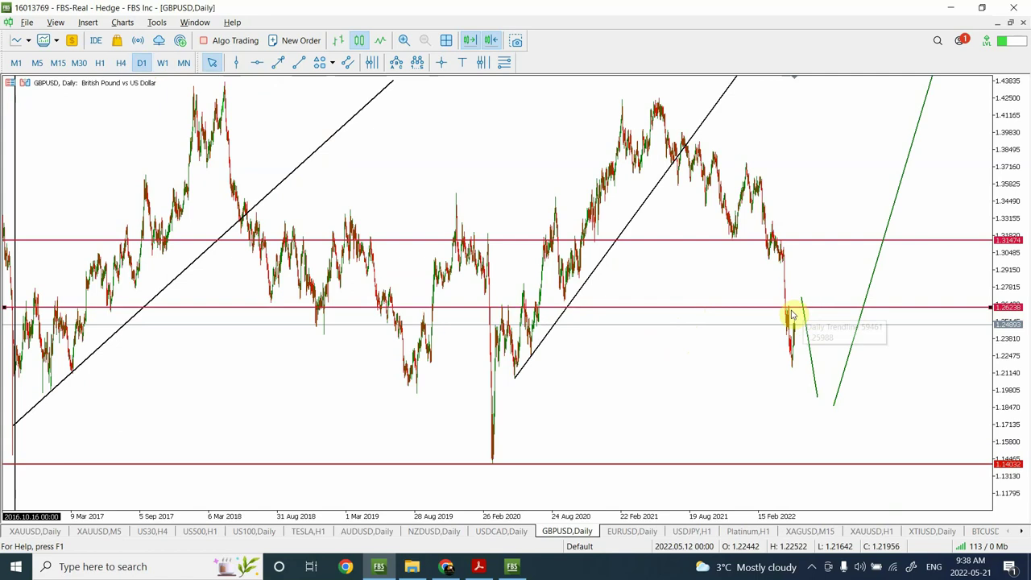
{"action": "left_click_drag", "start_coordinate": [791, 309], "coordinate": [758, 370]}
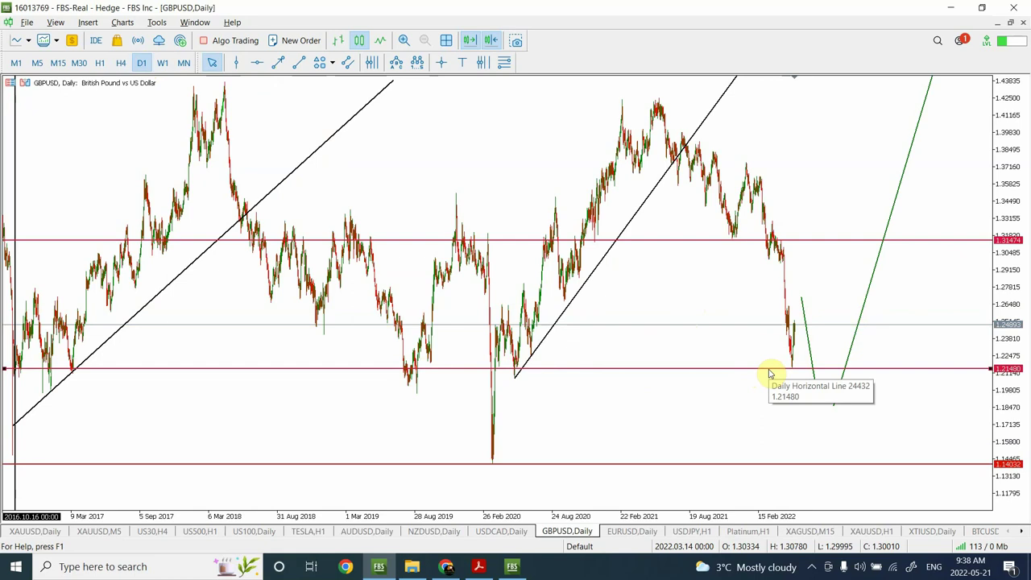
Extend the short green projection's lower end down to the 1.14032 line.
{"action": "double_click", "coordinate": [813, 356]}
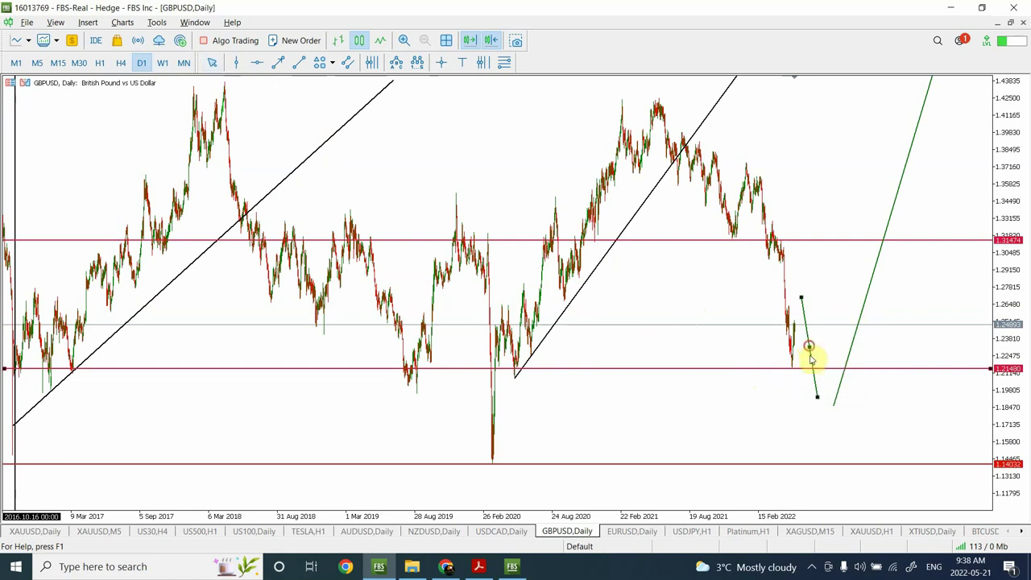
{"action": "left_click_drag", "start_coordinate": [810, 356], "coordinate": [811, 375]}
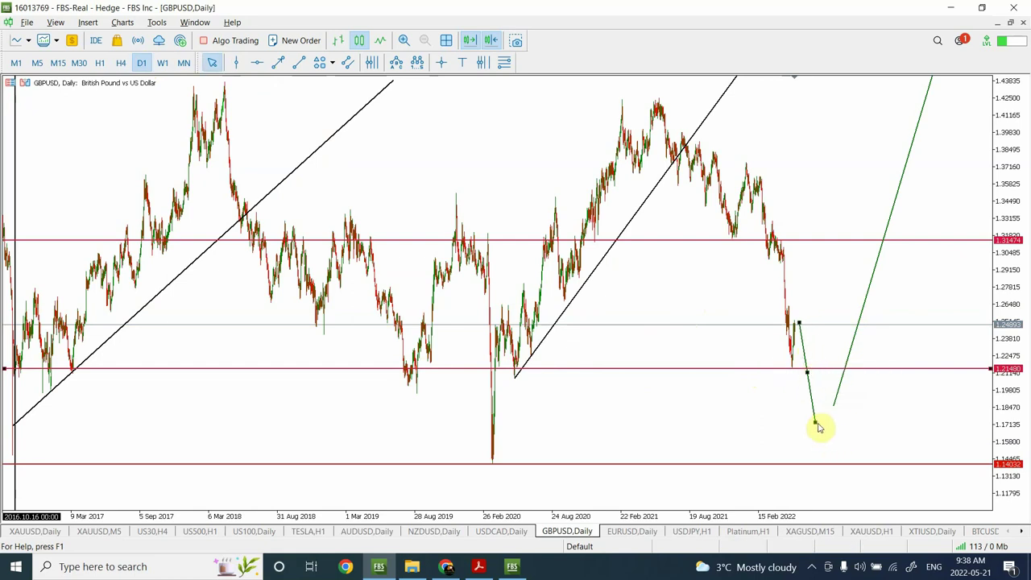
{"action": "left_click_drag", "start_coordinate": [817, 427], "coordinate": [824, 462]}
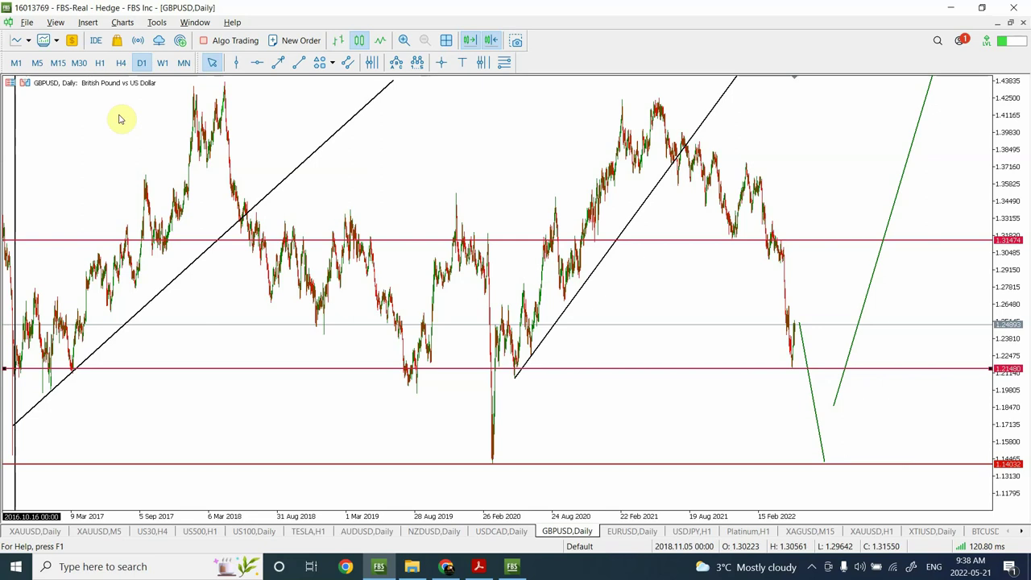
On GBPUSD M15, draw a short rising projection from the latest price toward 1.25446, then switch to M30.
{"action": "left_click", "coordinate": [57, 63]}
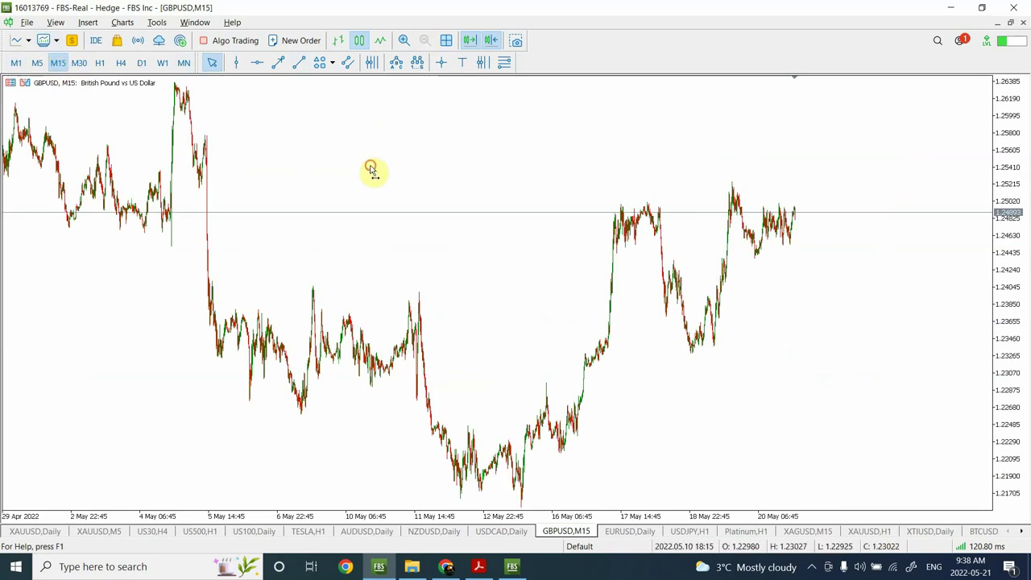
{"action": "left_click_drag", "start_coordinate": [368, 168], "coordinate": [584, 269]}
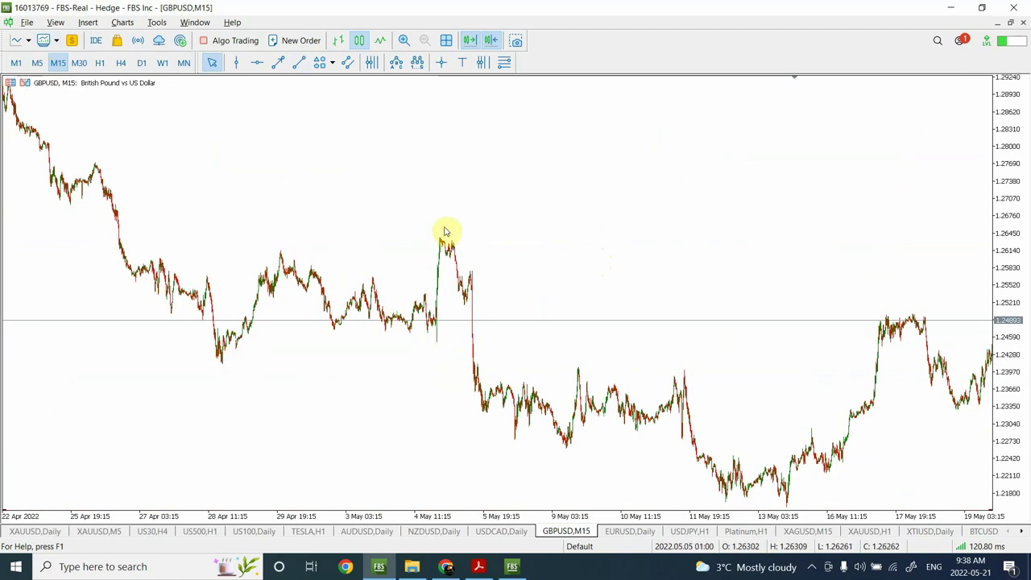
{"action": "left_click_drag", "start_coordinate": [663, 300], "coordinate": [380, 232]}
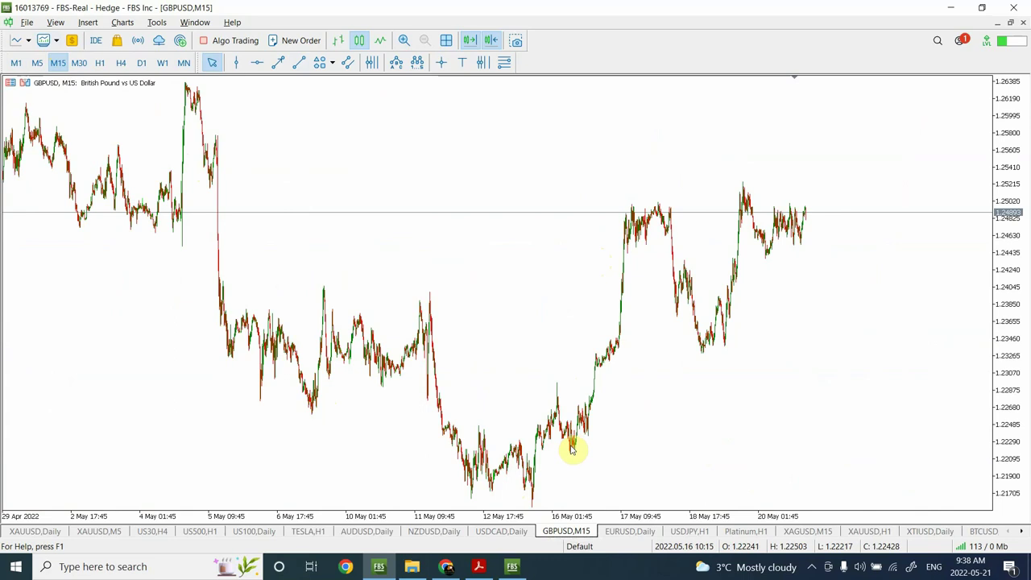
{"action": "mouse_move", "coordinate": [707, 341]}
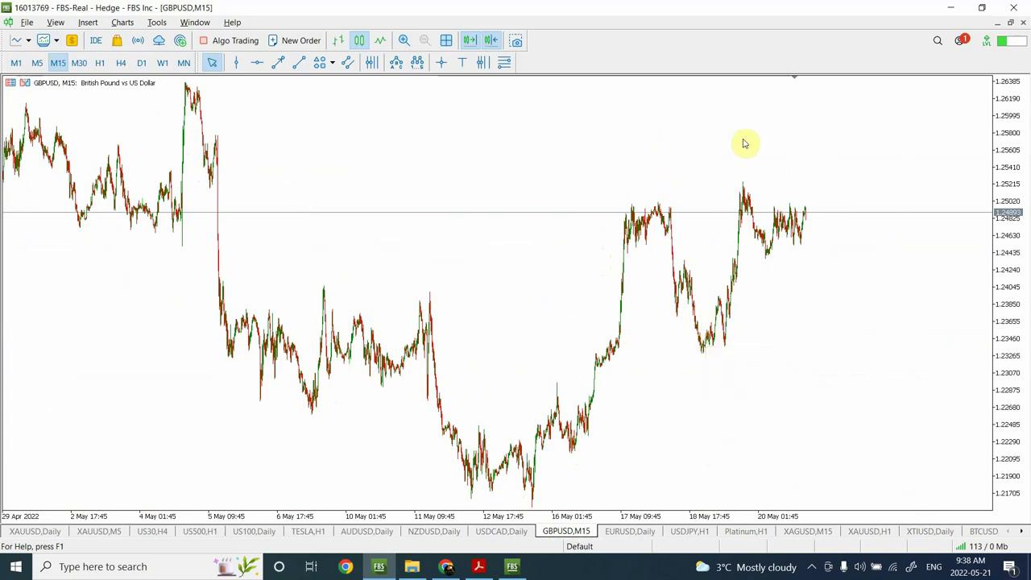
{"action": "left_click", "coordinate": [300, 63]}
{"action": "left_click_drag", "start_coordinate": [811, 219], "coordinate": [818, 167]}
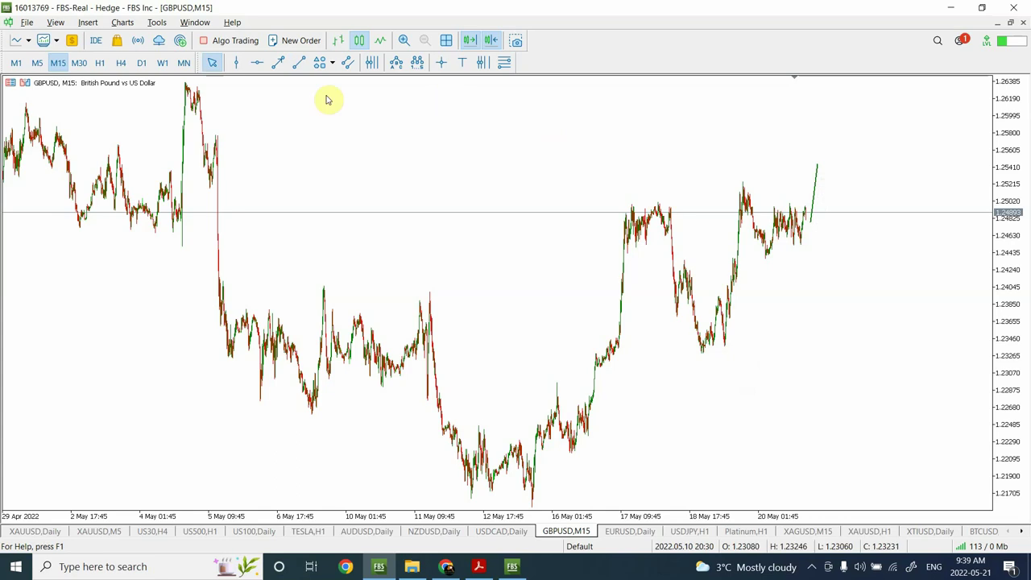
{"action": "left_click", "coordinate": [79, 65]}
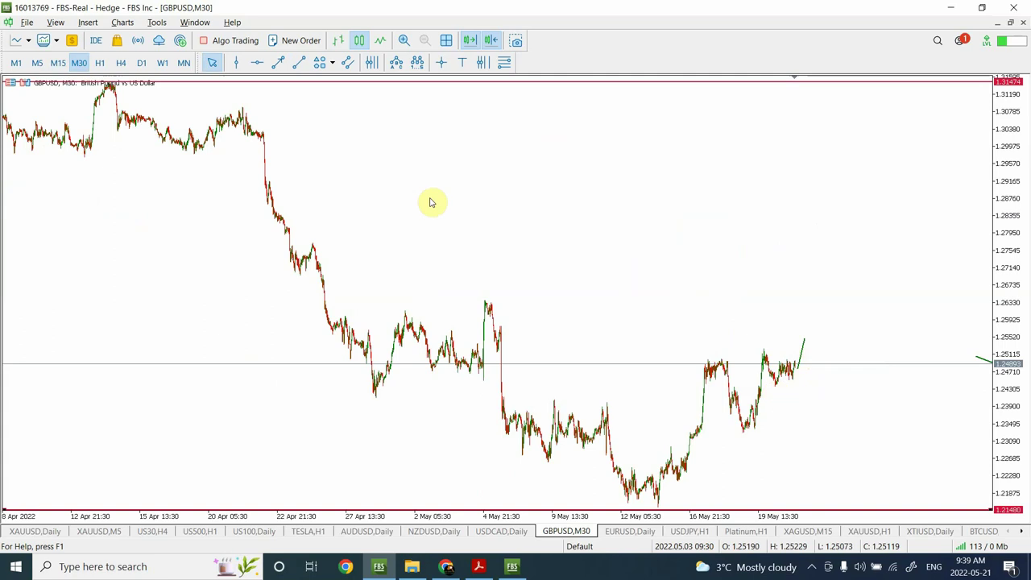
Draw a rising trendline under the latest M30 lows, then return GBPUSD to daily candles.
{"action": "left_click", "coordinate": [258, 69]}
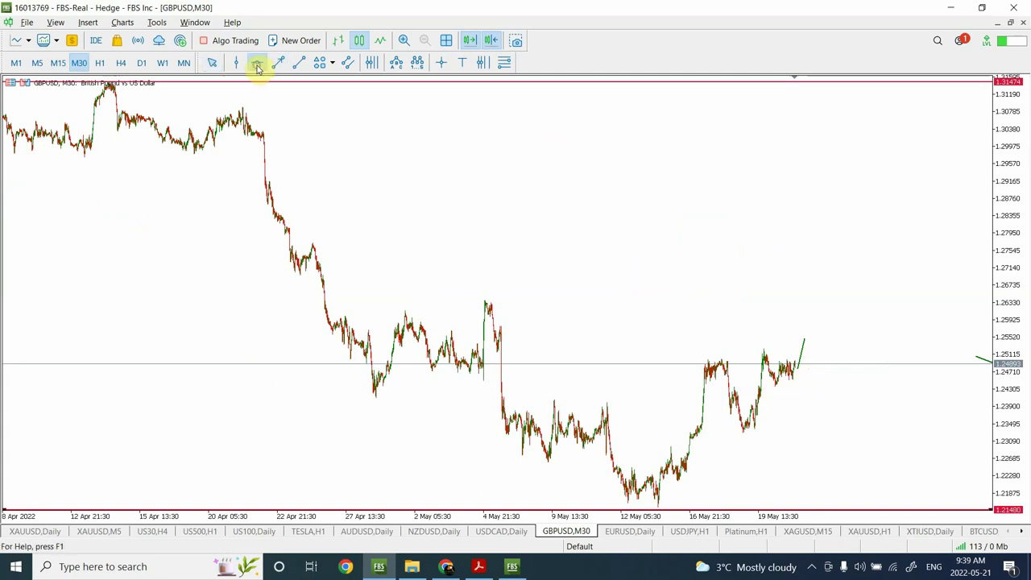
{"action": "left_click", "coordinate": [297, 67]}
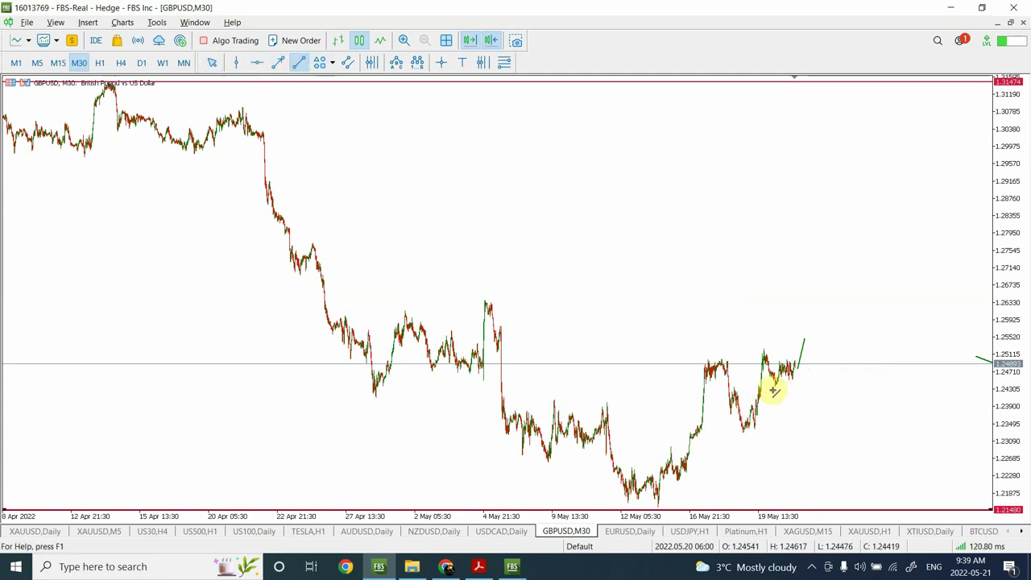
{"action": "left_click_drag", "start_coordinate": [773, 388], "coordinate": [815, 373]}
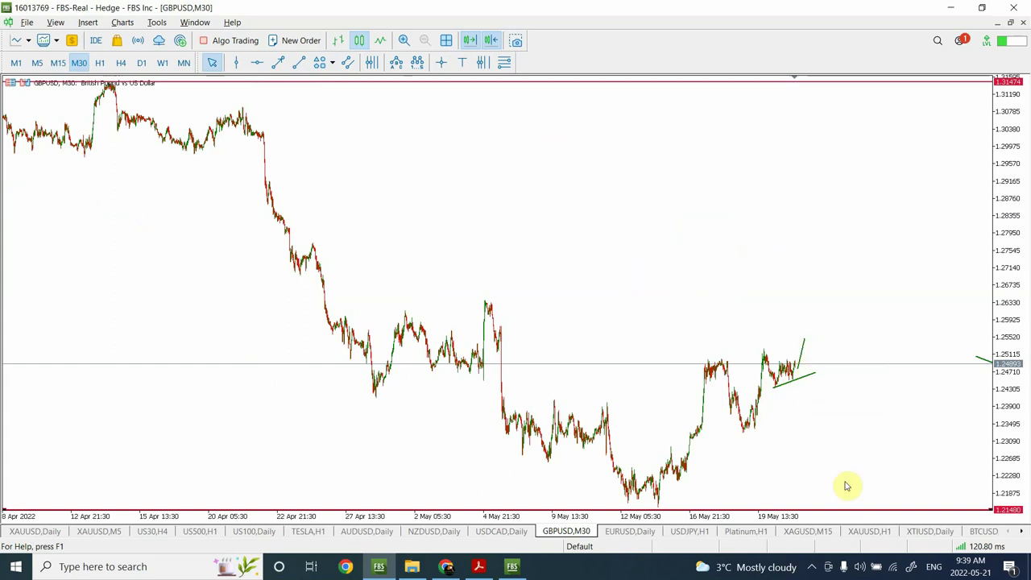
{"action": "left_click", "coordinate": [143, 63]}
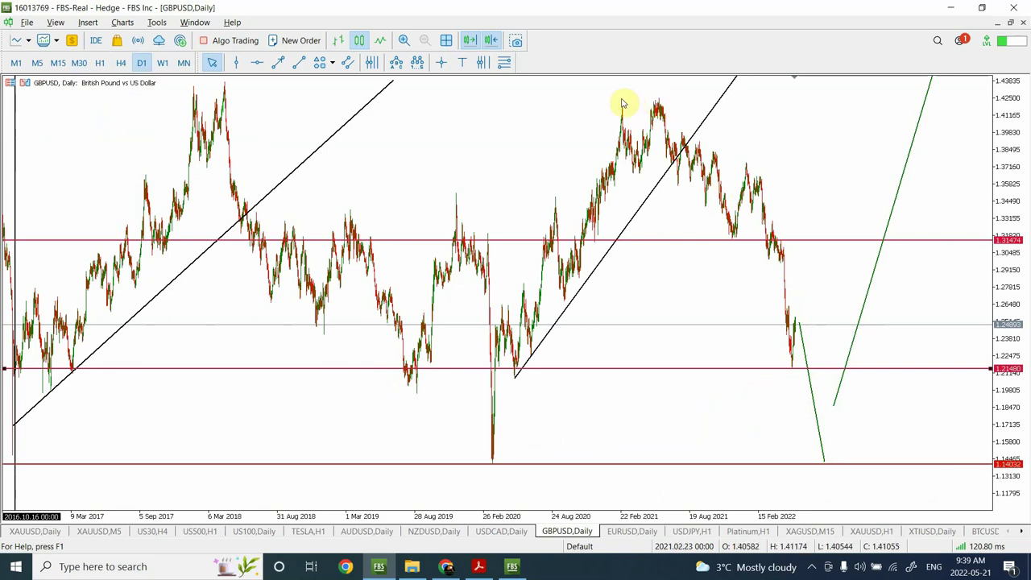
Bring up the EURUSD chart on the hourly timeframe, zoomed out two steps.
{"action": "left_click", "coordinate": [631, 532]}
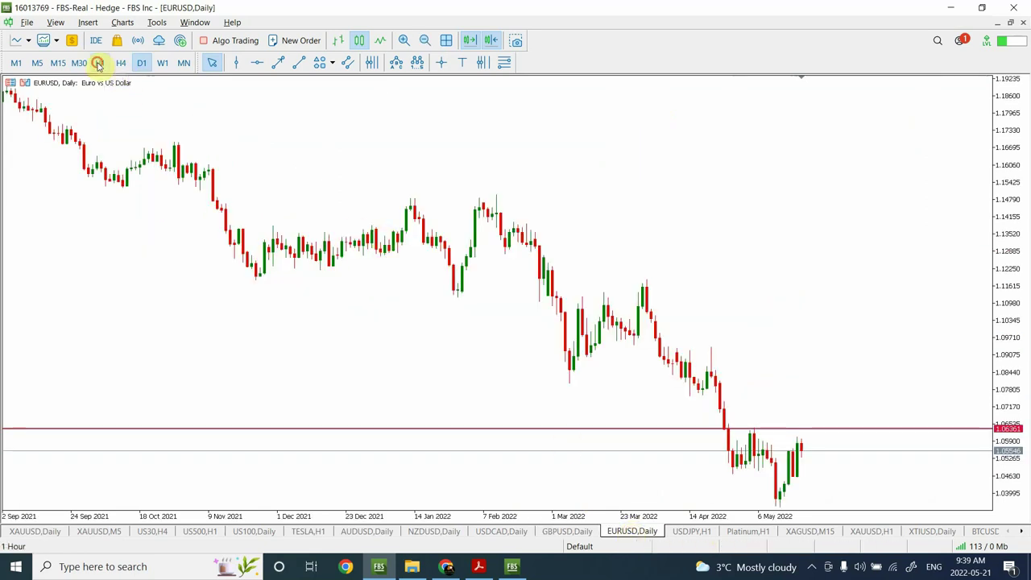
{"action": "left_click", "coordinate": [98, 65]}
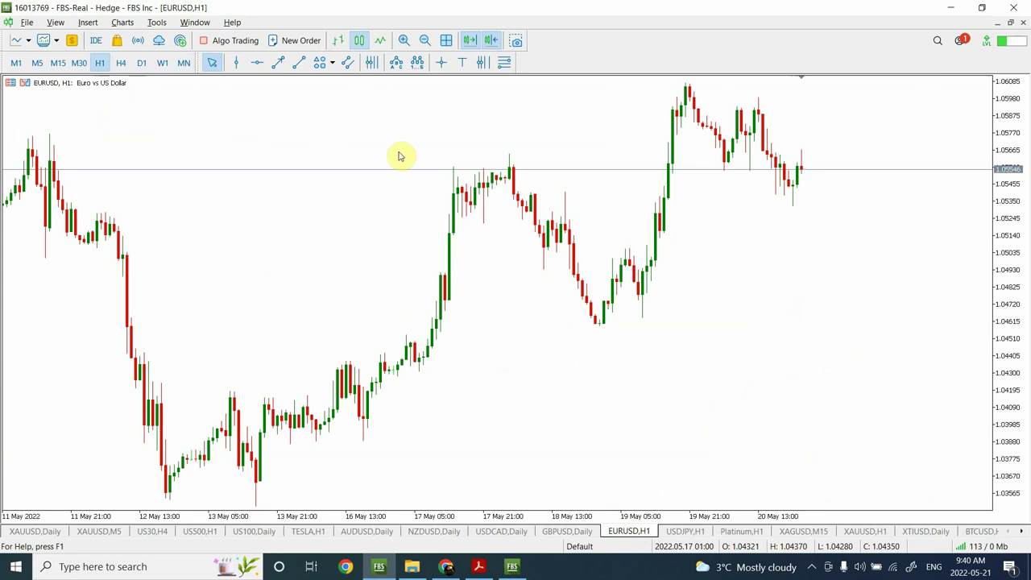
{"action": "left_click", "coordinate": [425, 40]}
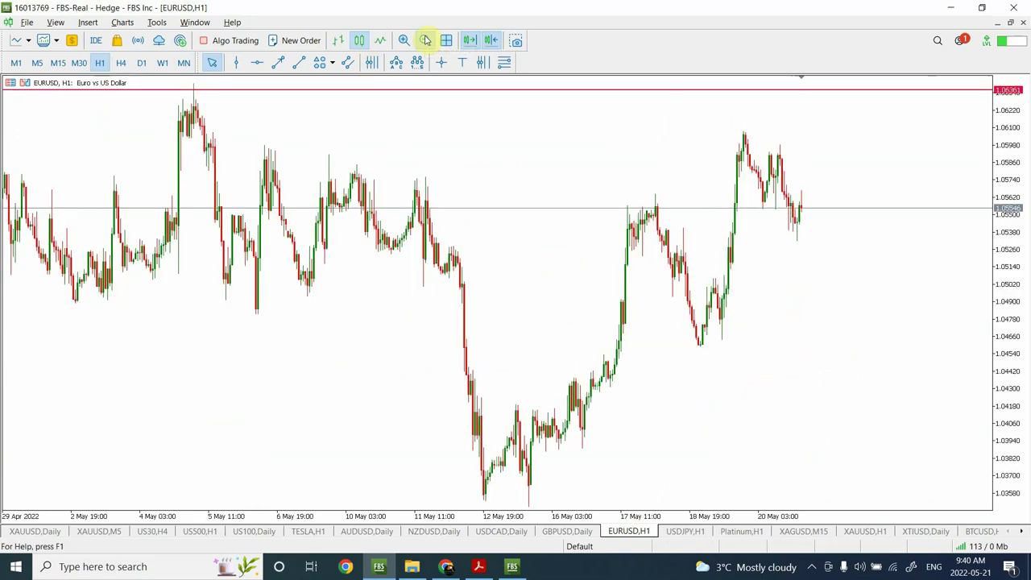
{"action": "left_click", "coordinate": [425, 40]}
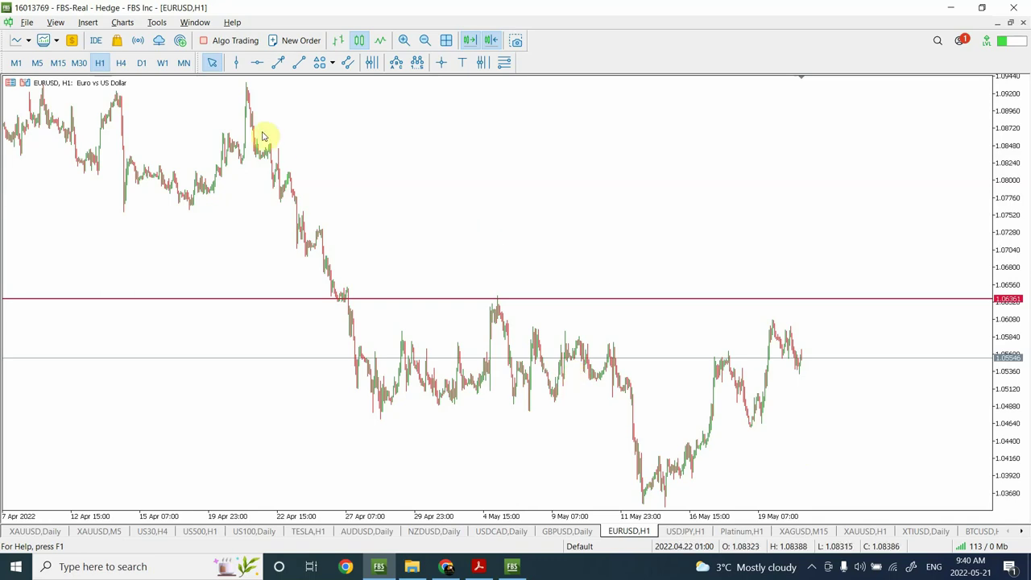
Draw two green trendline projections from the latest price, one dropping and one rising.
{"action": "left_click", "coordinate": [302, 64]}
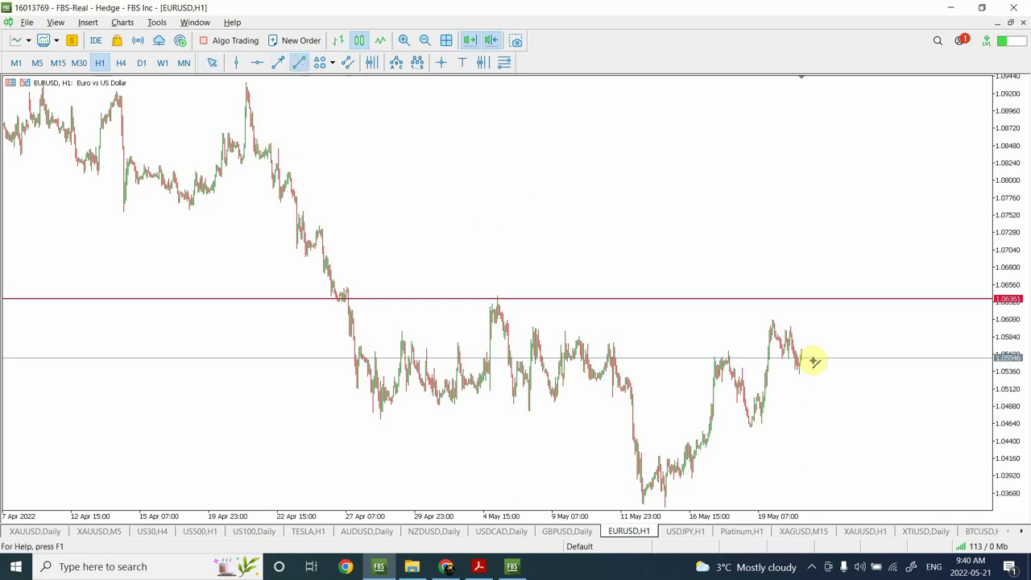
{"action": "left_click_drag", "start_coordinate": [807, 358], "coordinate": [846, 506]}
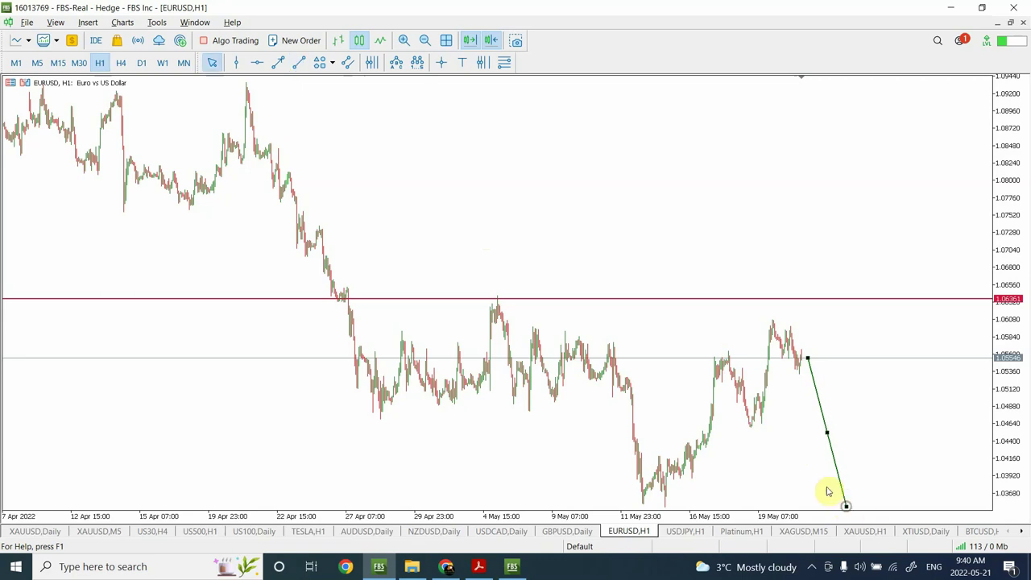
{"action": "double_click", "coordinate": [827, 433]}
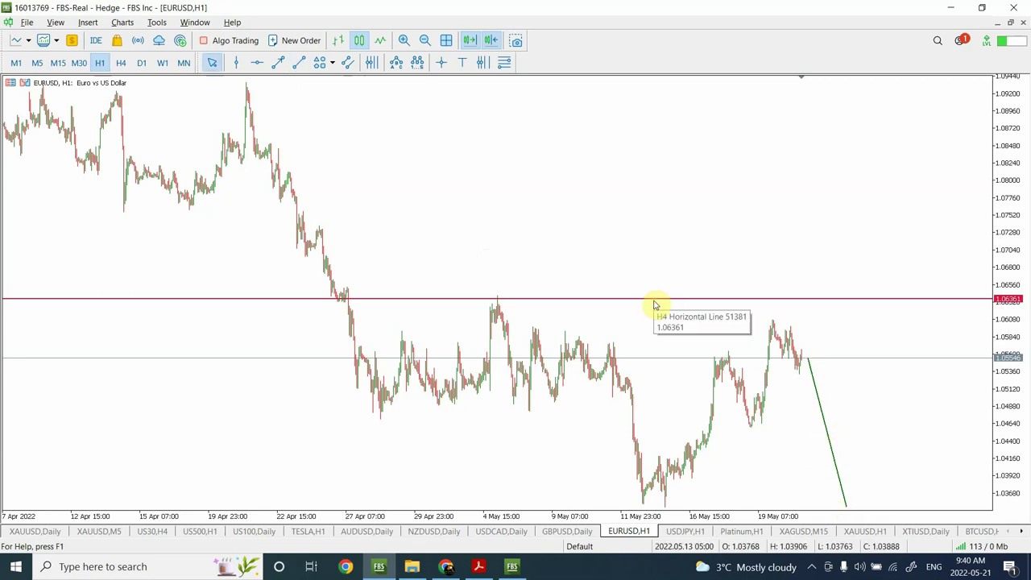
{"action": "left_click", "coordinate": [299, 64]}
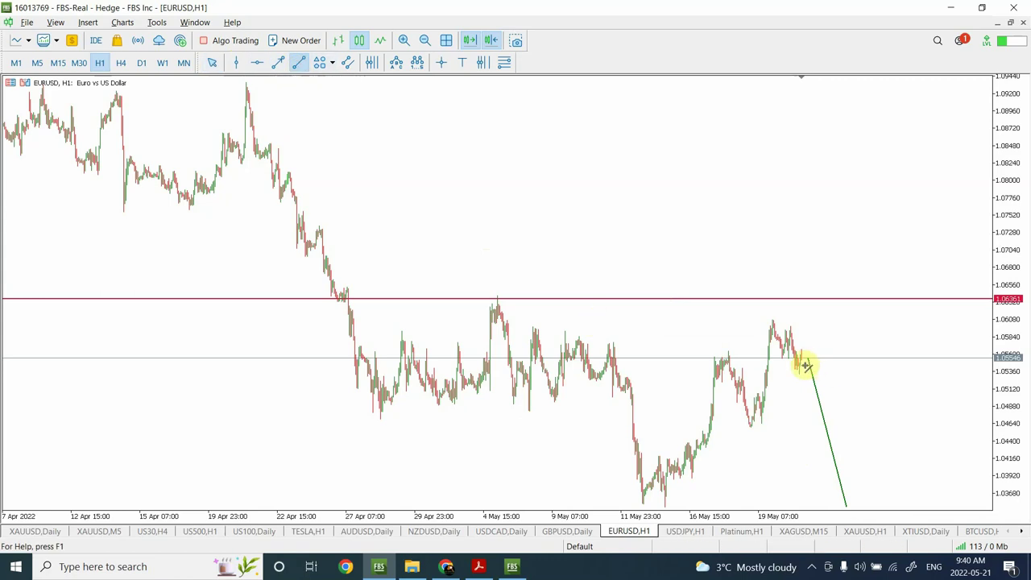
{"action": "left_click_drag", "start_coordinate": [805, 365], "coordinate": [815, 314]}
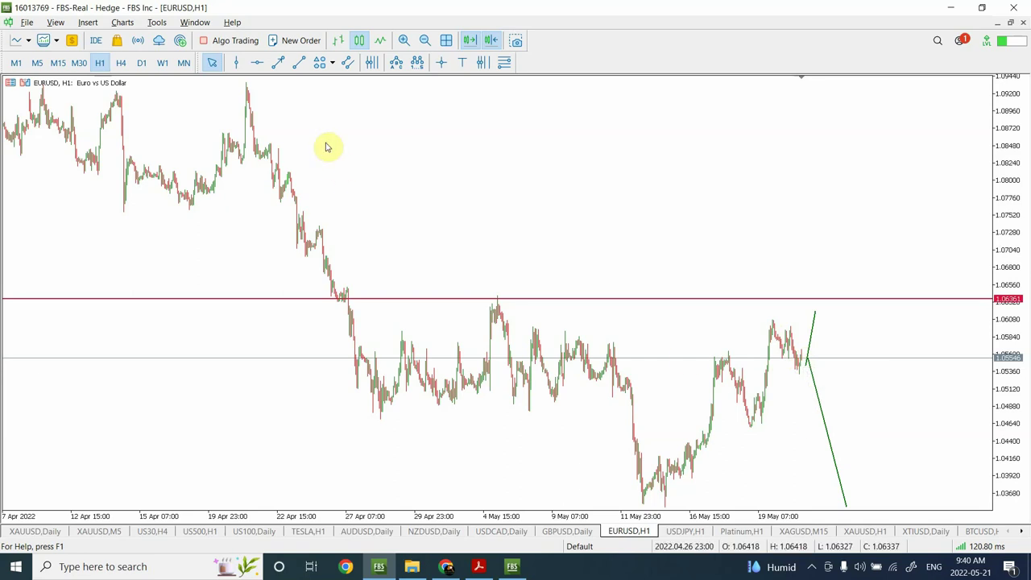
On M15, draw a falling equidistant channel from the recent peak down to the latest lows.
{"action": "left_click", "coordinate": [57, 65]}
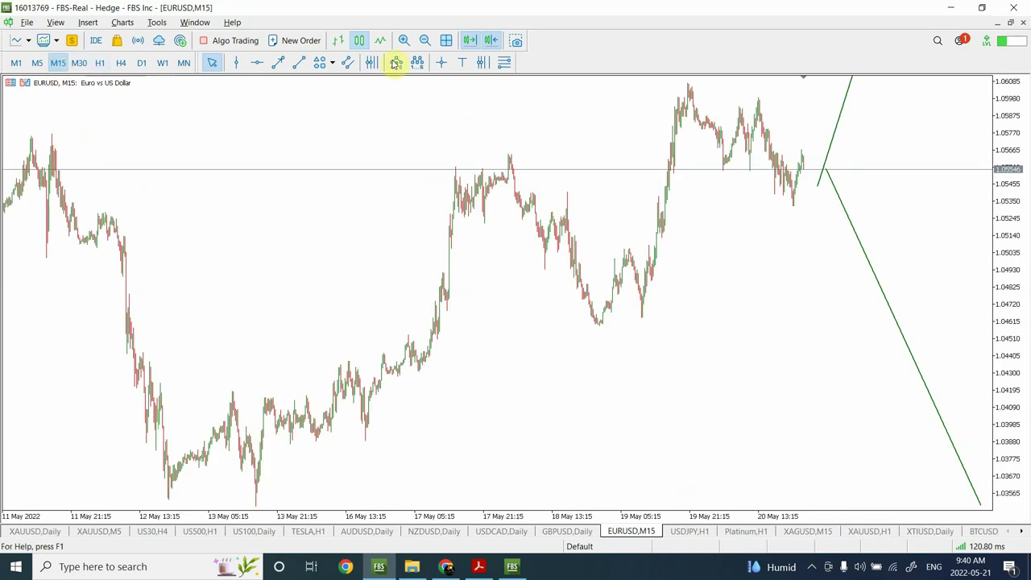
{"action": "left_click", "coordinate": [351, 67]}
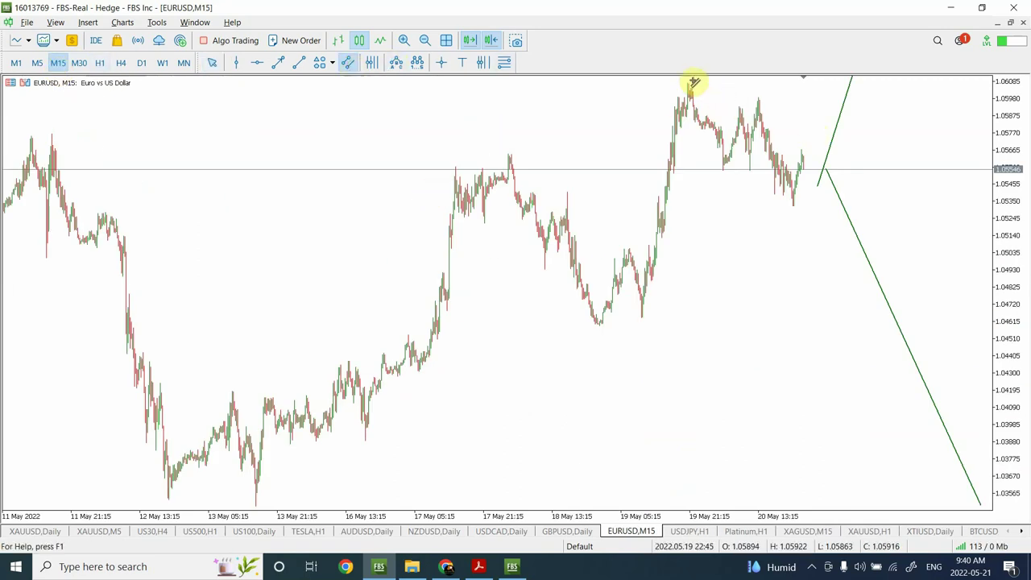
{"action": "left_click_drag", "start_coordinate": [690, 85], "coordinate": [873, 125]}
{"action": "left_click_drag", "start_coordinate": [686, 171], "coordinate": [696, 191]}
{"action": "left_click_drag", "start_coordinate": [693, 187], "coordinate": [694, 186]}
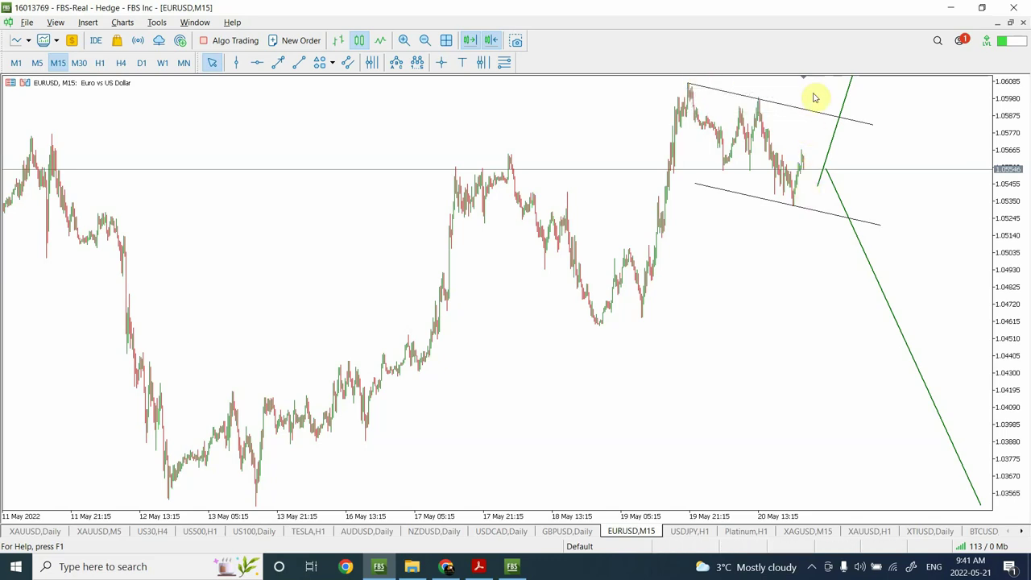
Zoom out and place a red horizontal support line at 1.05319.
{"action": "left_click", "coordinate": [425, 42]}
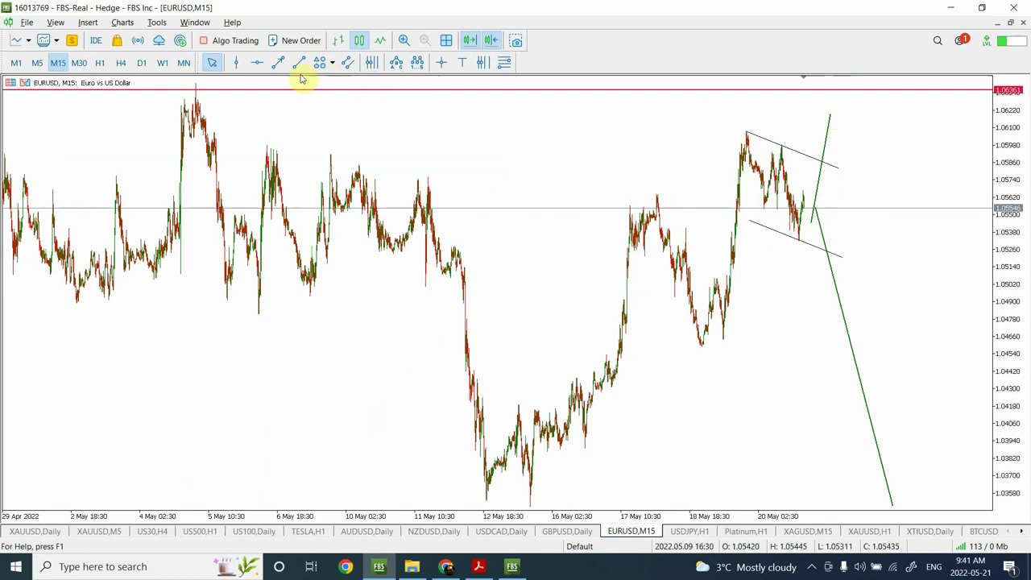
{"action": "left_click", "coordinate": [256, 63]}
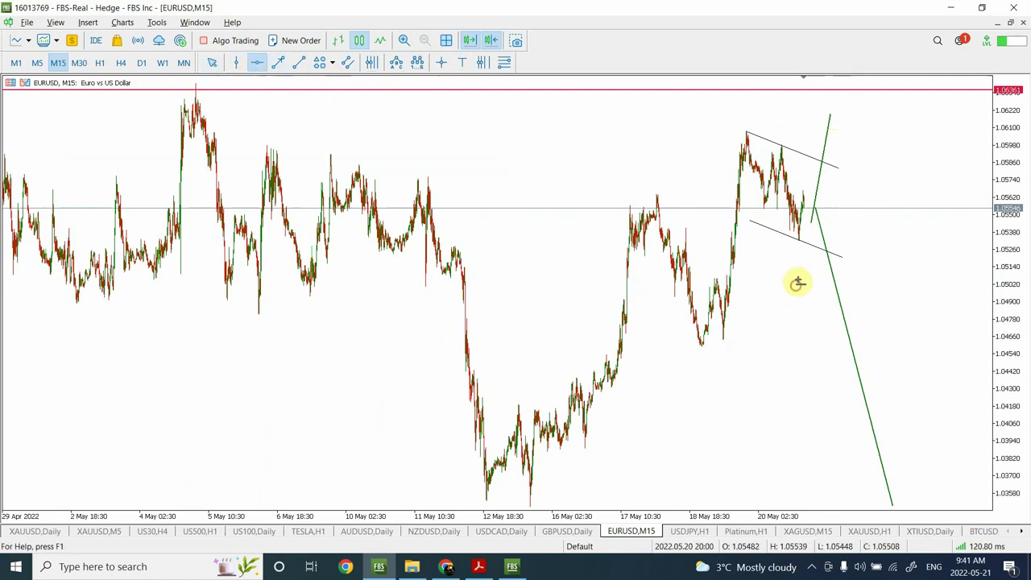
{"action": "left_click_drag", "start_coordinate": [822, 246], "coordinate": [822, 241]}
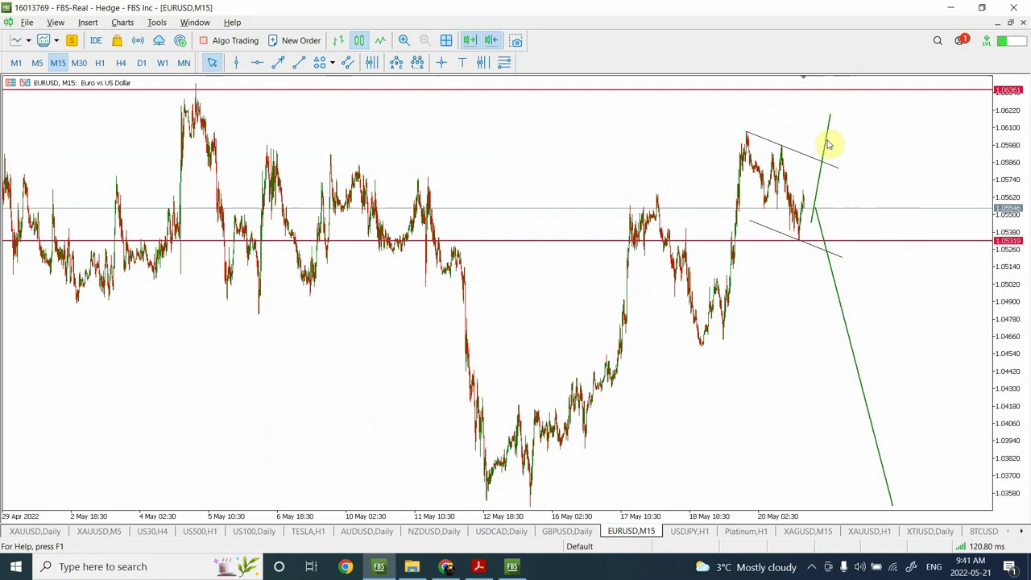
Fix the downward projection's endpoint on H4, then view EURUSD weekly with a compressed price scale.
{"action": "left_click", "coordinate": [121, 63]}
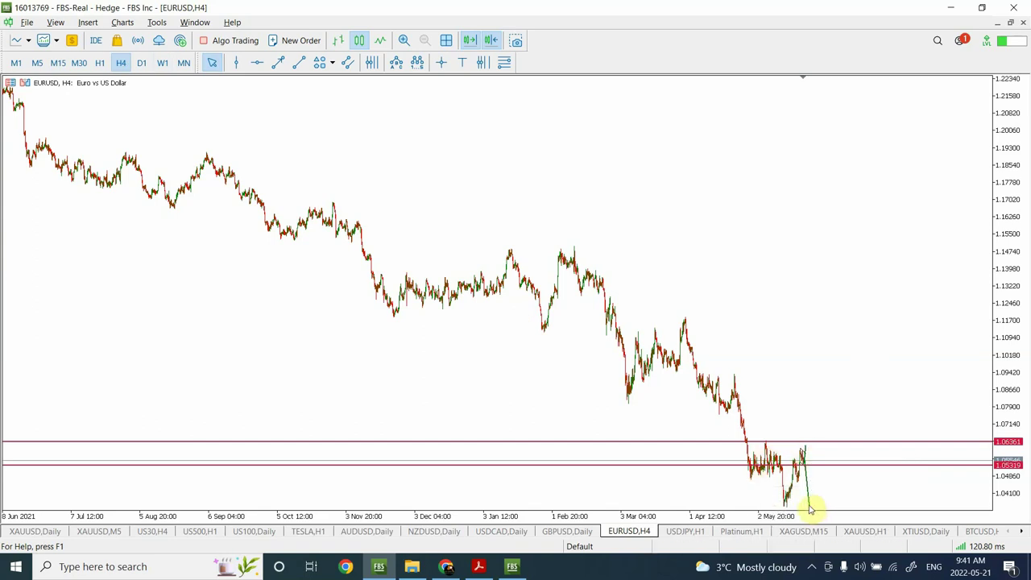
{"action": "left_click_drag", "start_coordinate": [820, 513], "coordinate": [816, 486]}
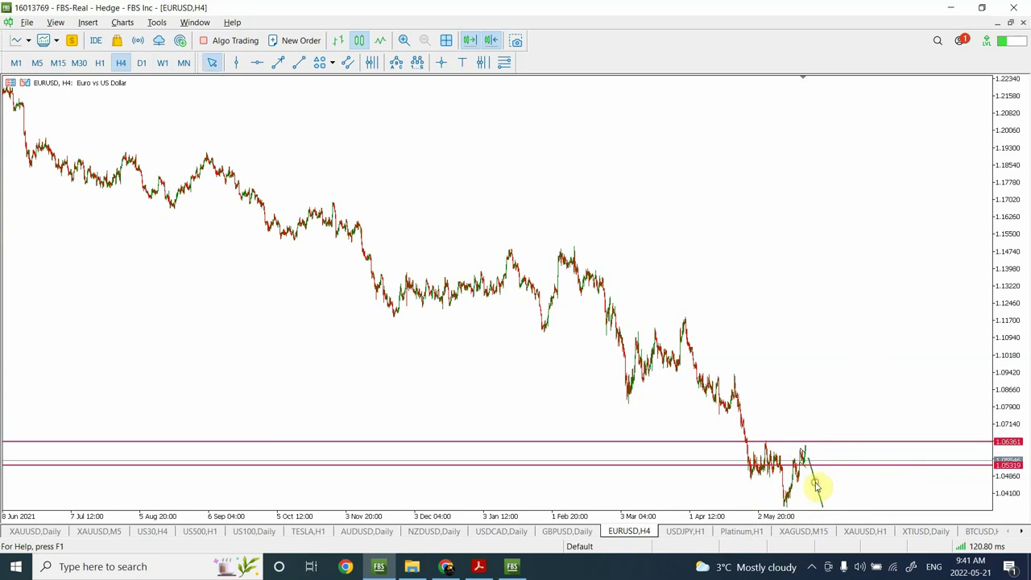
{"action": "left_click", "coordinate": [142, 63]}
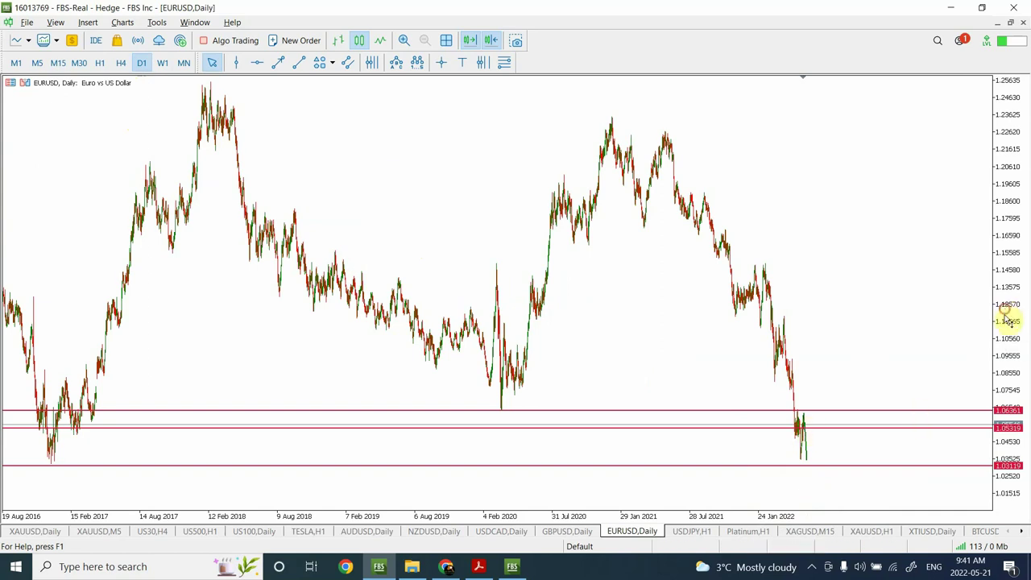
{"action": "left_click_drag", "start_coordinate": [1009, 321], "coordinate": [1009, 355]}
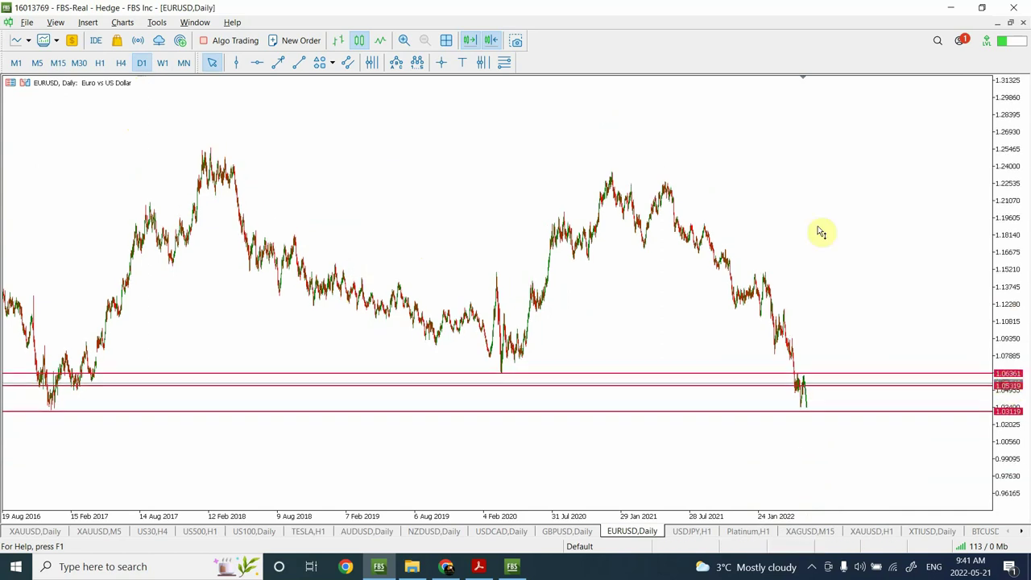
{"action": "left_click", "coordinate": [163, 65]}
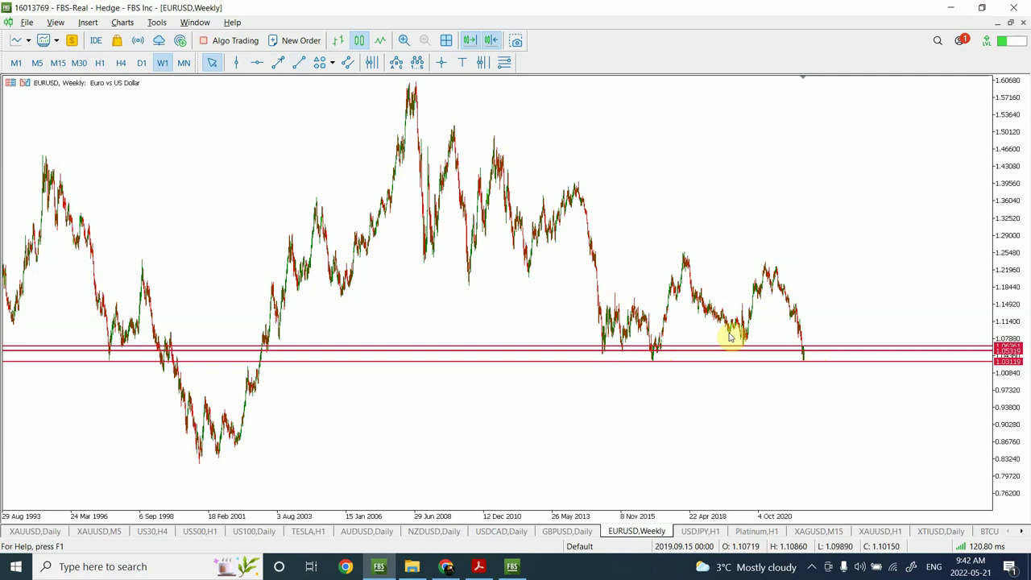
Draw a green zigzag of three trendlines: rise to about 1.14, dip near 1.09, climb toward 1.24.
{"action": "left_click", "coordinate": [298, 70]}
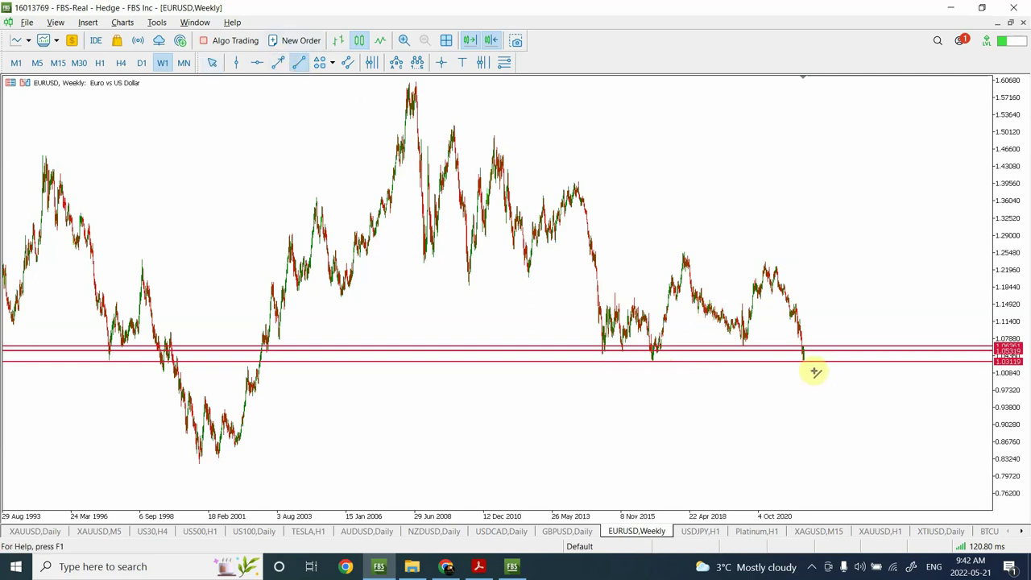
{"action": "mouse_move", "coordinate": [810, 371]}
{"action": "left_mouse_down"}
{"action": "mouse_move", "coordinate": [824, 287]}
{"action": "mouse_move", "coordinate": [819, 308]}
{"action": "left_mouse_up"}
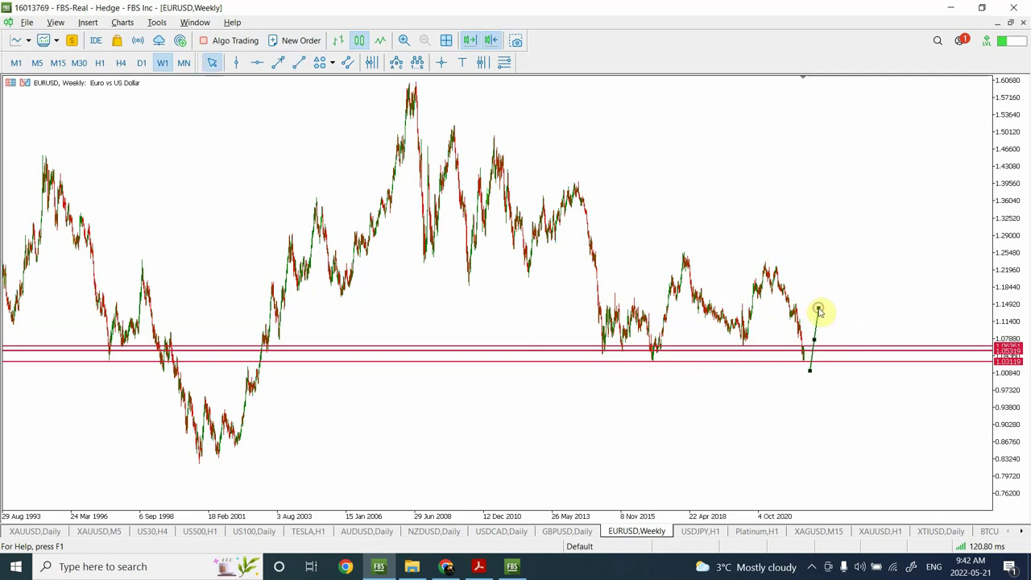
{"action": "left_click", "coordinate": [297, 65]}
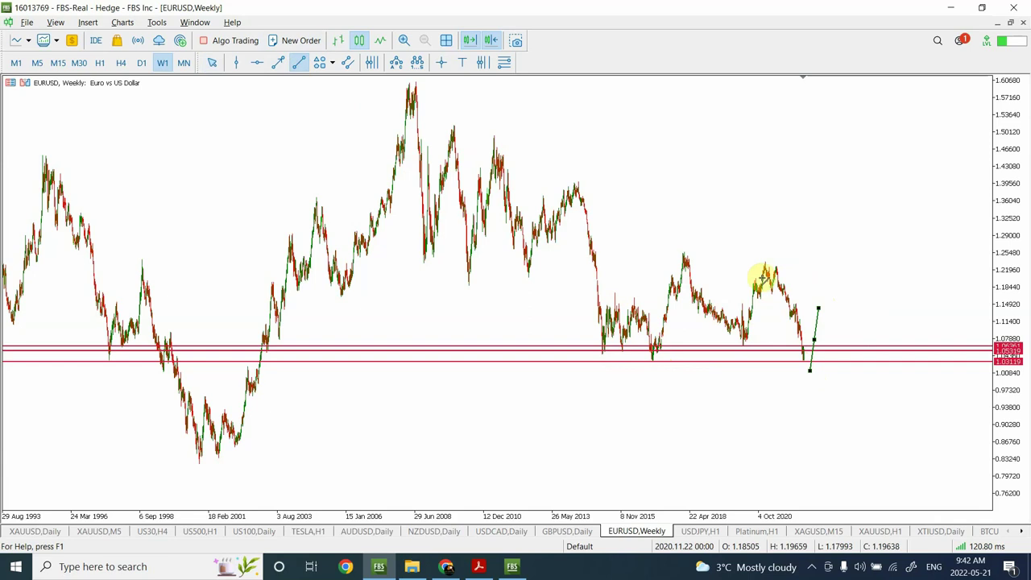
{"action": "left_click_drag", "start_coordinate": [822, 307], "coordinate": [849, 339]}
{"action": "left_click", "coordinate": [822, 343]}
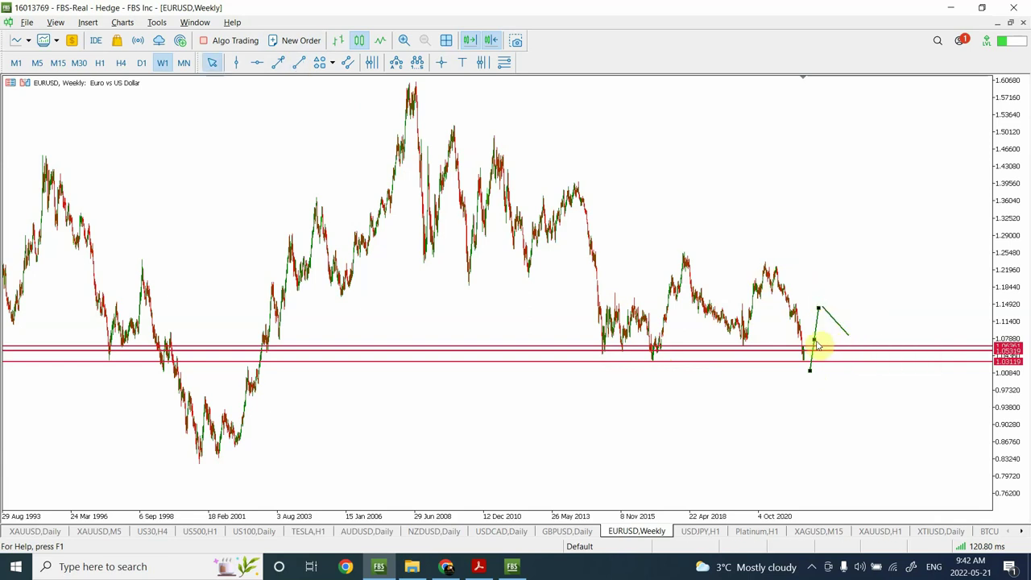
{"action": "left_click", "coordinate": [300, 65]}
{"action": "left_click_drag", "start_coordinate": [845, 339], "coordinate": [859, 263]}
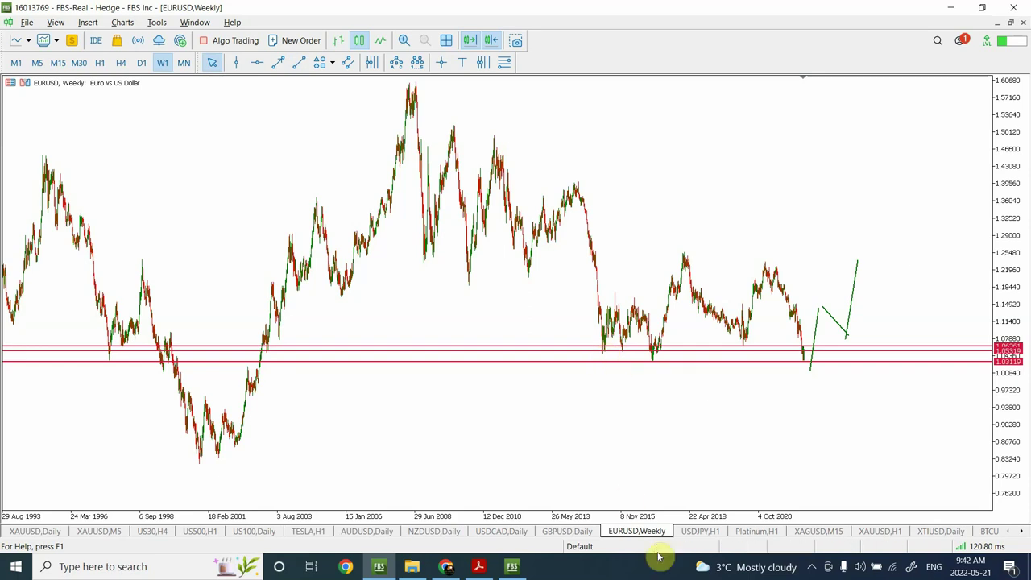
On the Platinum hourly chart, delete the 953.99 level and the rising green trendline.
{"action": "left_click", "coordinate": [748, 533]}
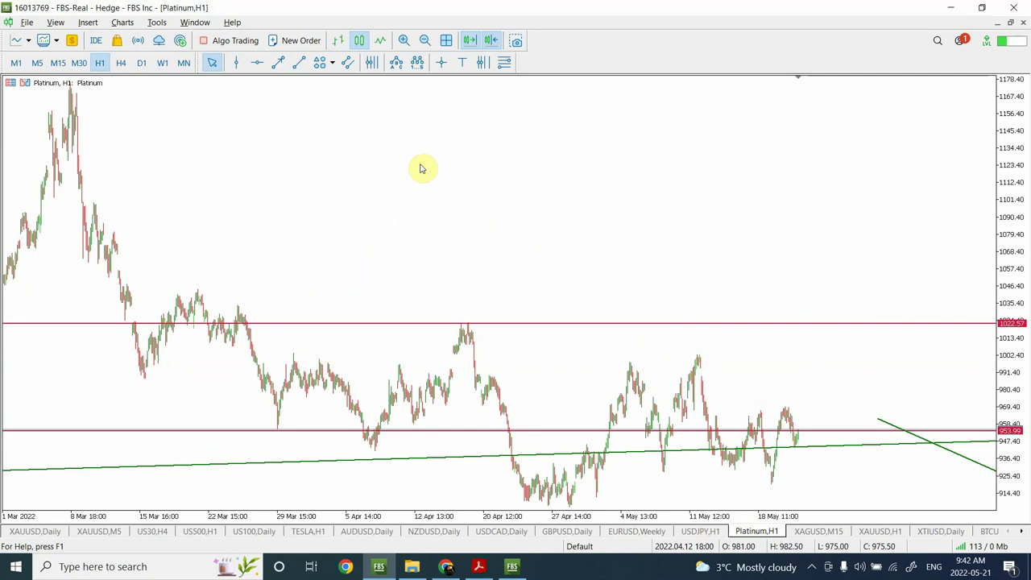
{"action": "left_click", "coordinate": [422, 41]}
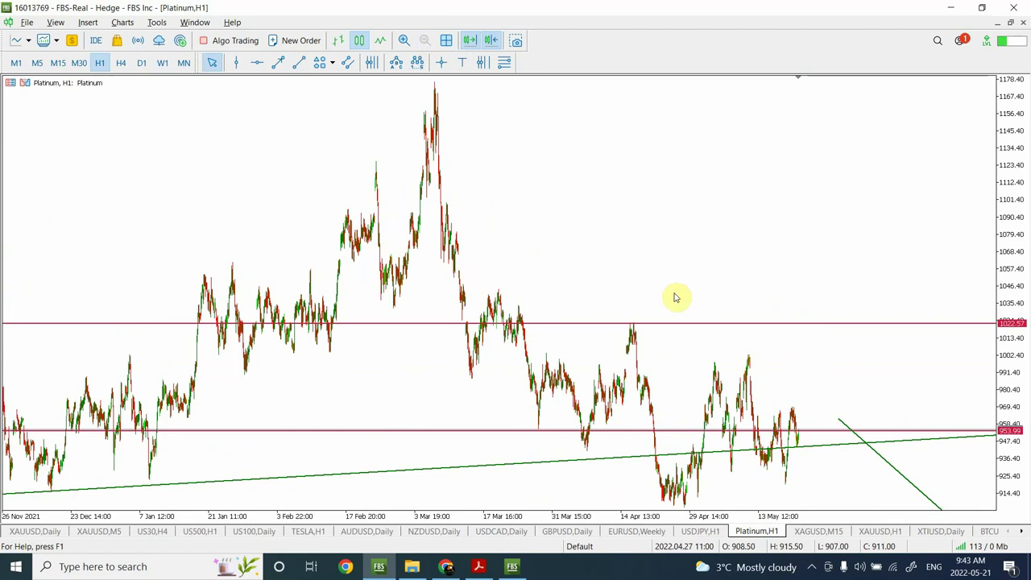
{"action": "left_click", "coordinate": [407, 40]}
{"action": "left_click", "coordinate": [407, 41]}
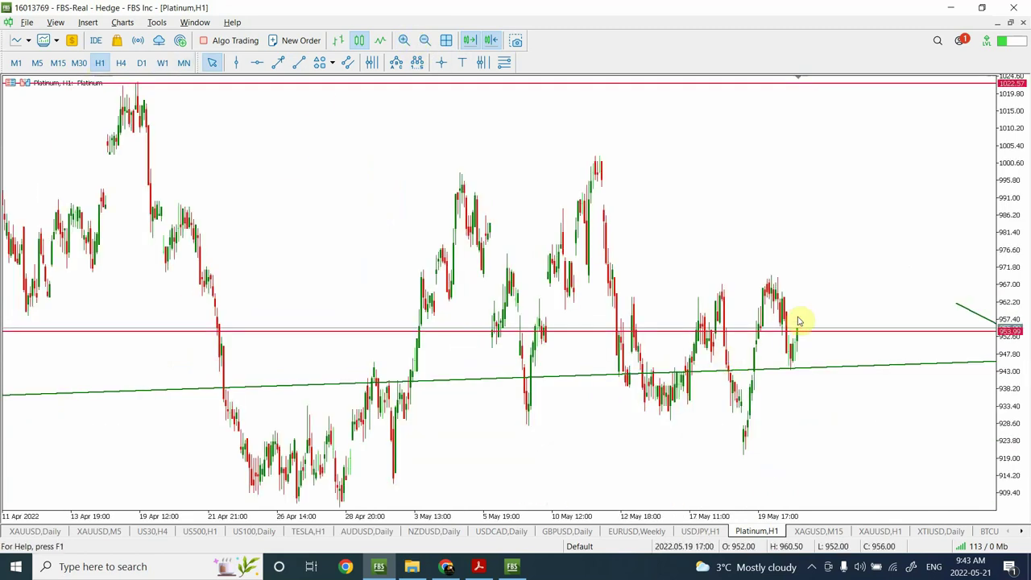
{"action": "double_click", "coordinate": [822, 331]}
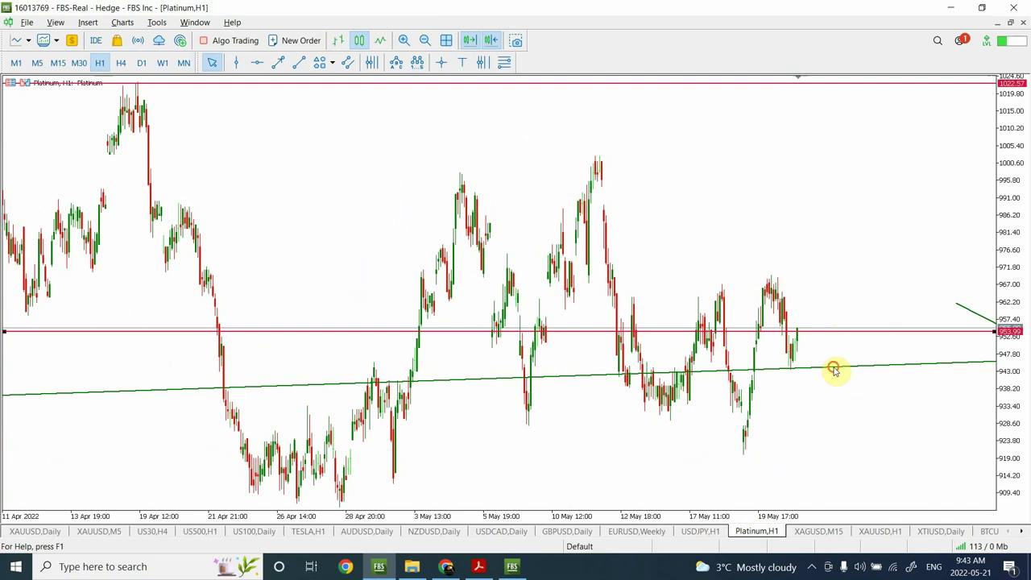
{"action": "double_click", "coordinate": [836, 371]}
{"action": "key", "text": "Delete"}
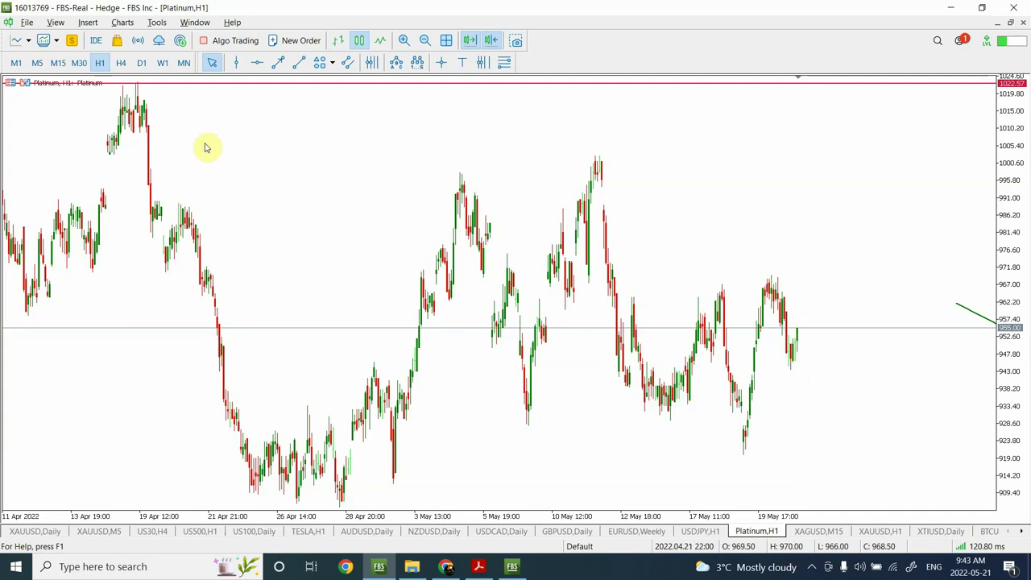
Switch Platinum to the daily timeframe and zoom out for longer history.
{"action": "left_click", "coordinate": [57, 64]}
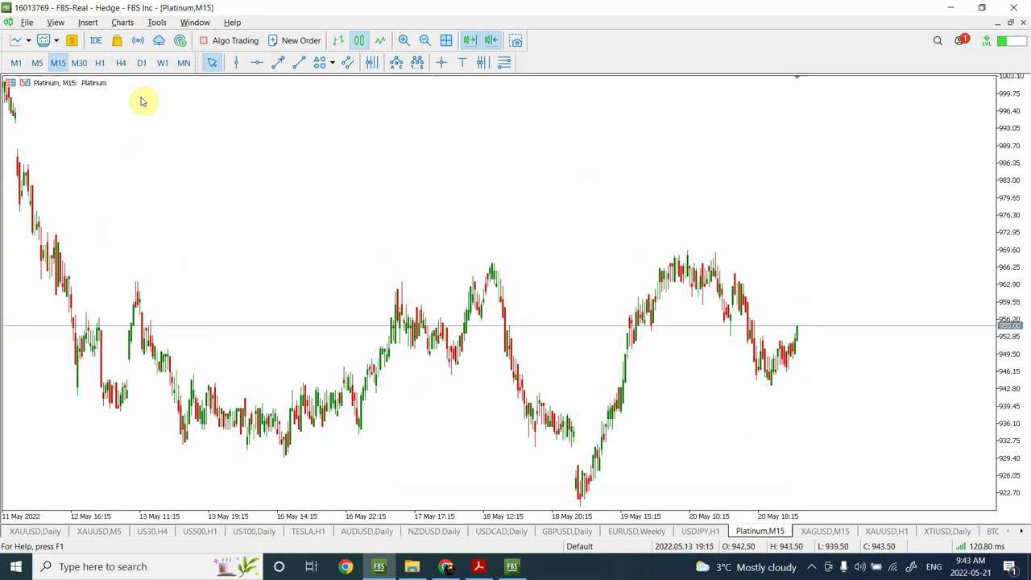
{"action": "left_click", "coordinate": [143, 64]}
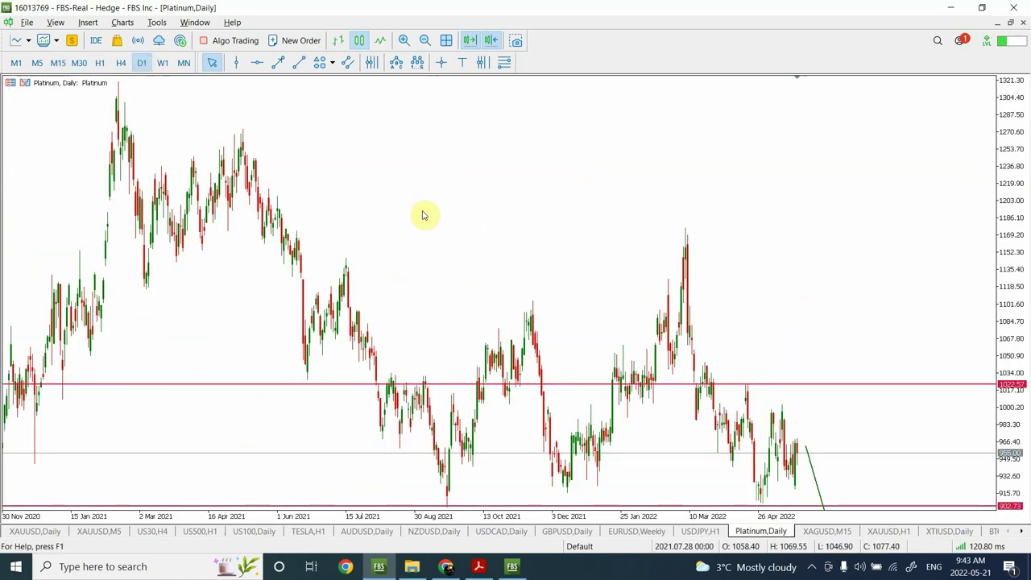
{"action": "left_click", "coordinate": [426, 40]}
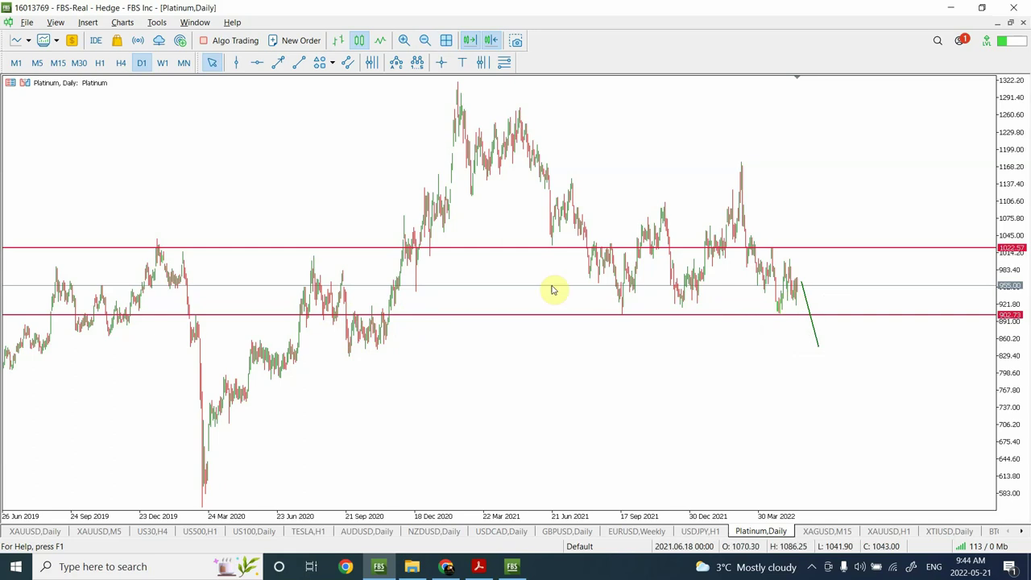
Move the upper red level down to 826.30 and drag the green projection's end onto it.
{"action": "double_click", "coordinate": [794, 251]}
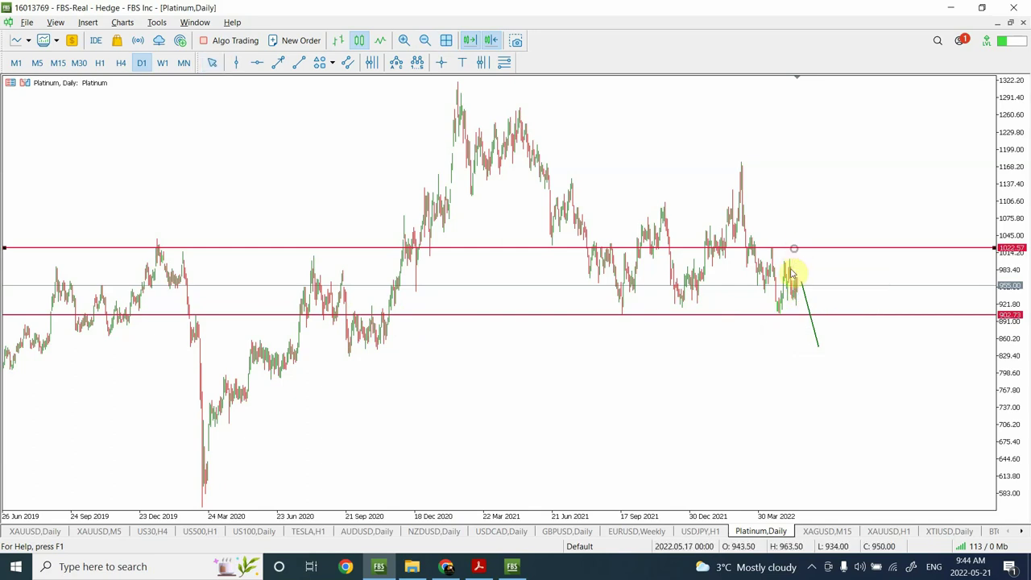
{"action": "left_click_drag", "start_coordinate": [793, 278], "coordinate": [813, 362]}
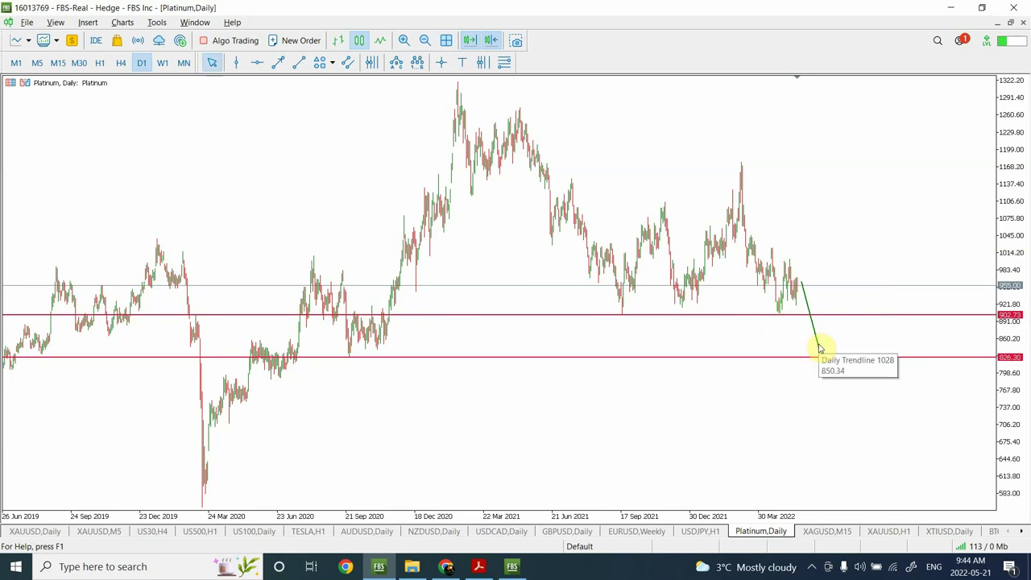
{"action": "double_click", "coordinate": [820, 348]}
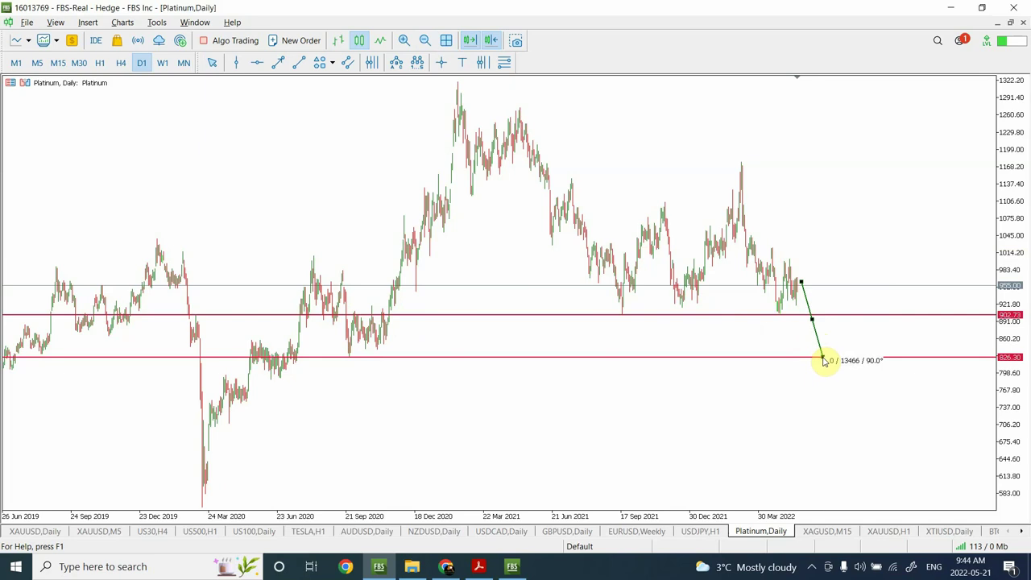
{"action": "left_click_drag", "start_coordinate": [824, 361], "coordinate": [823, 357]}
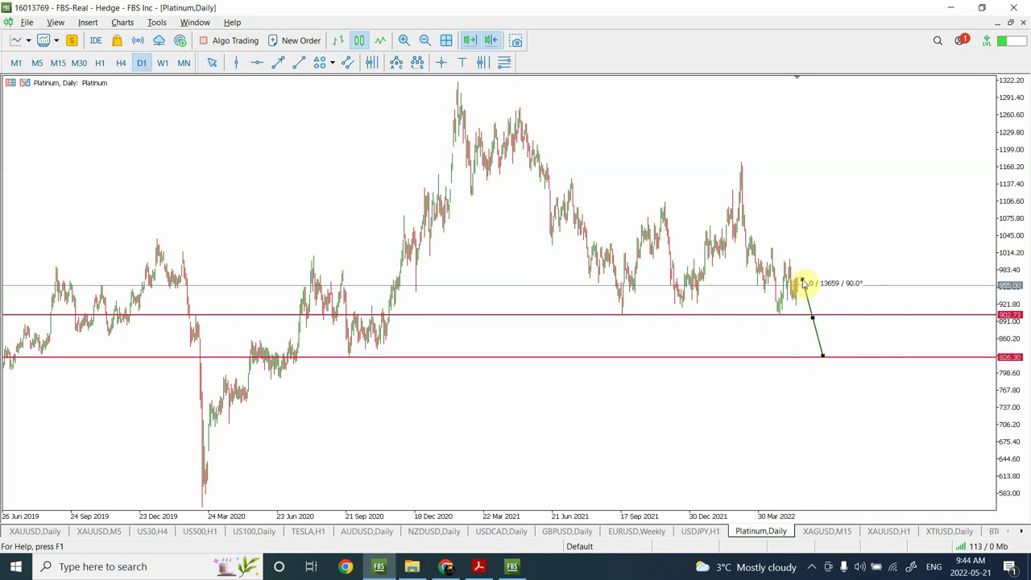
{"action": "left_click", "coordinate": [803, 282]}
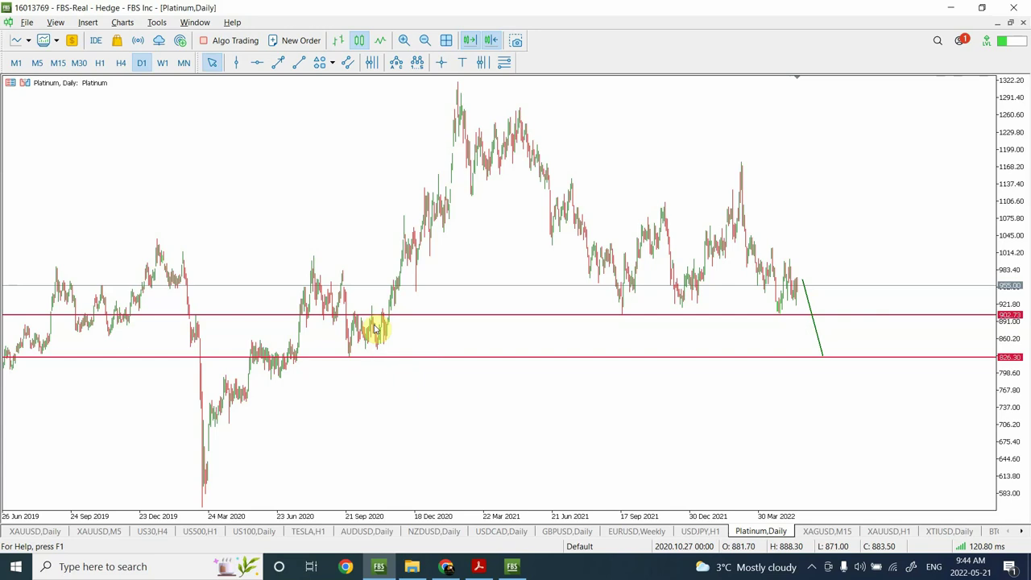
{"action": "mouse_move", "coordinate": [375, 329]}
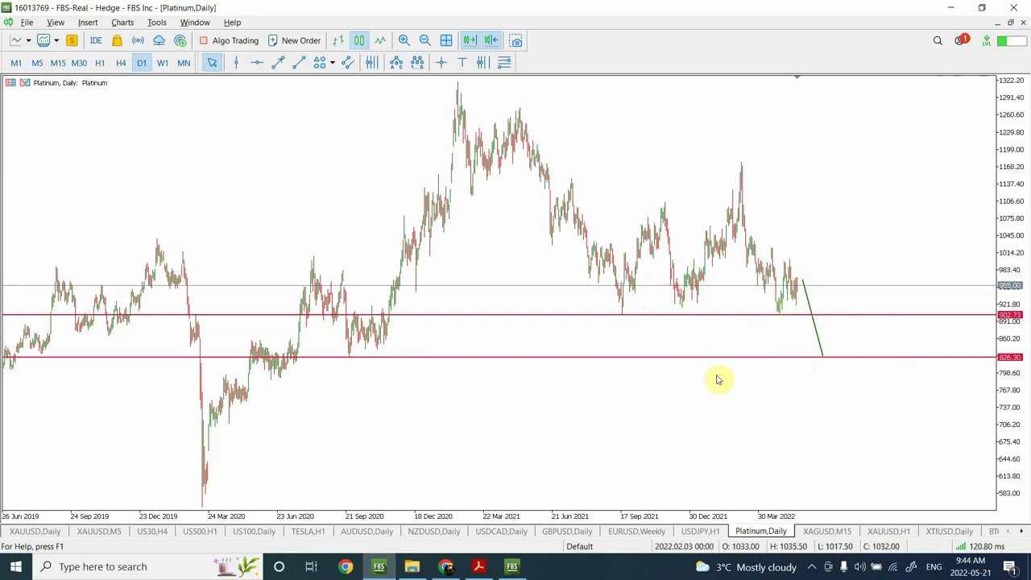
Open the XAGUSD chart, review it on H1, H4 and D1, then settle on M15 candles.
{"action": "left_click", "coordinate": [830, 532]}
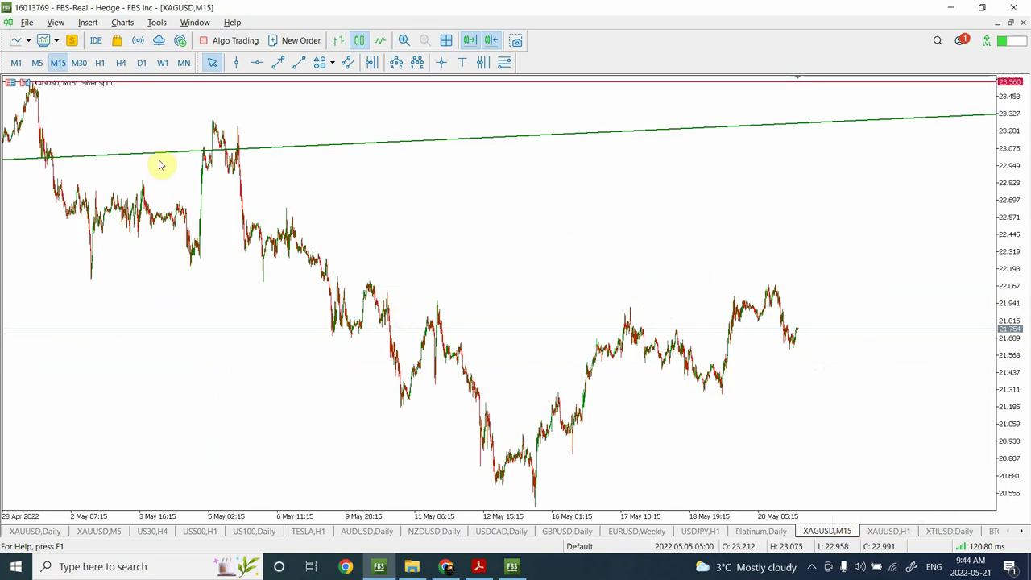
{"action": "left_click", "coordinate": [100, 64]}
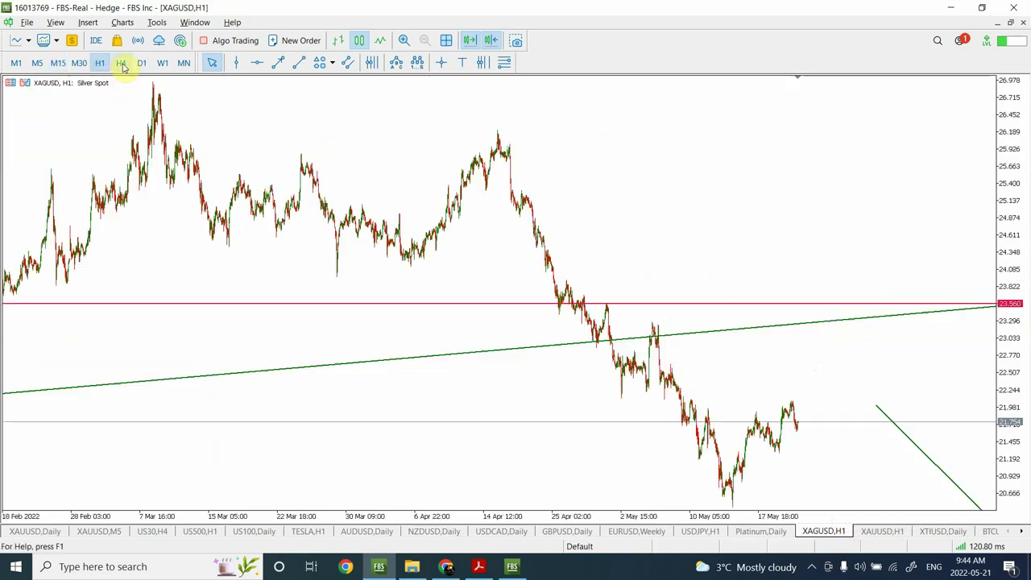
{"action": "left_click", "coordinate": [121, 64]}
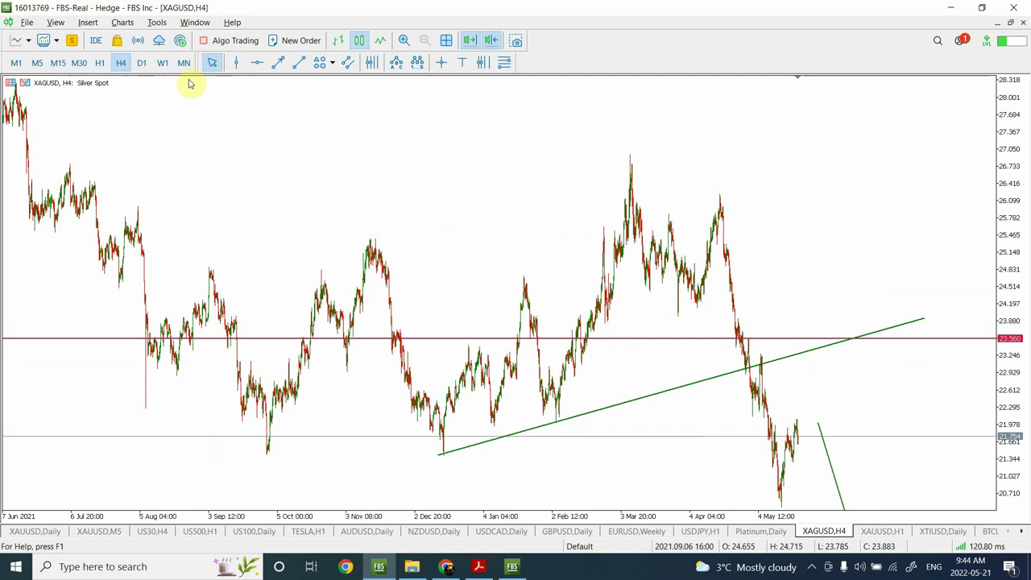
{"action": "left_click", "coordinate": [142, 63]}
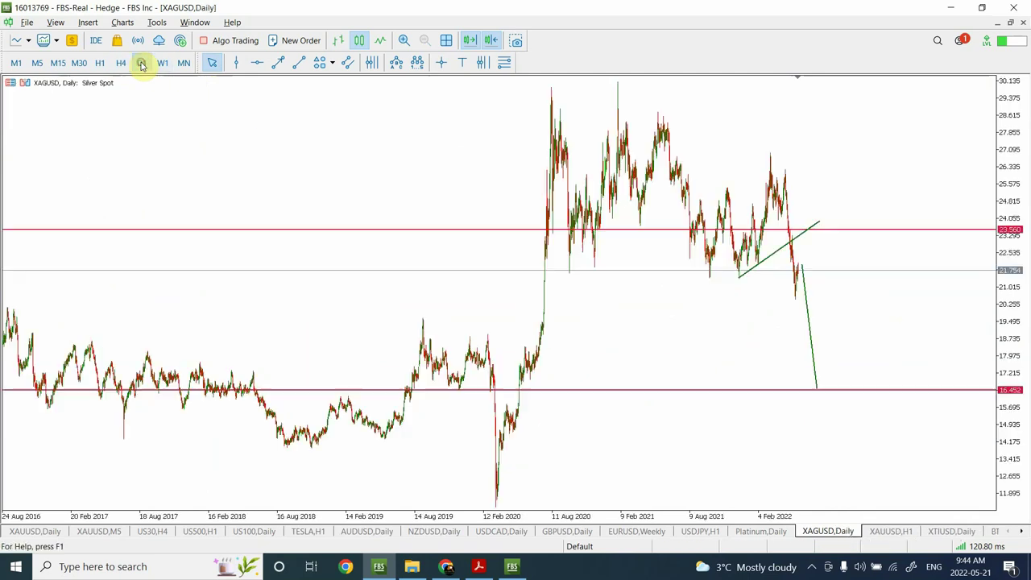
{"action": "left_click", "coordinate": [405, 40]}
{"action": "left_click", "coordinate": [404, 40]}
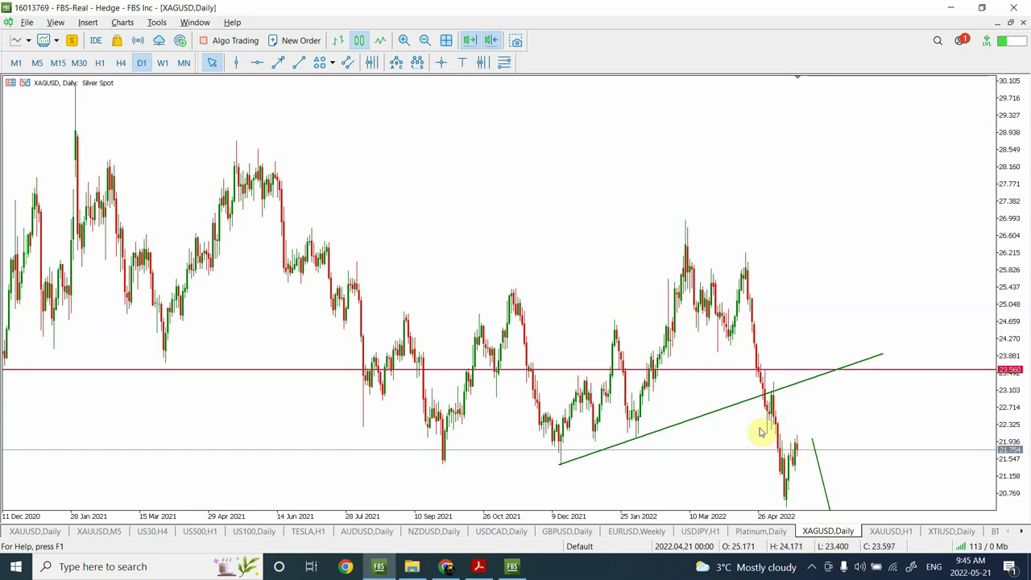
{"action": "left_click", "coordinate": [99, 63]}
{"action": "left_click", "coordinate": [58, 63]}
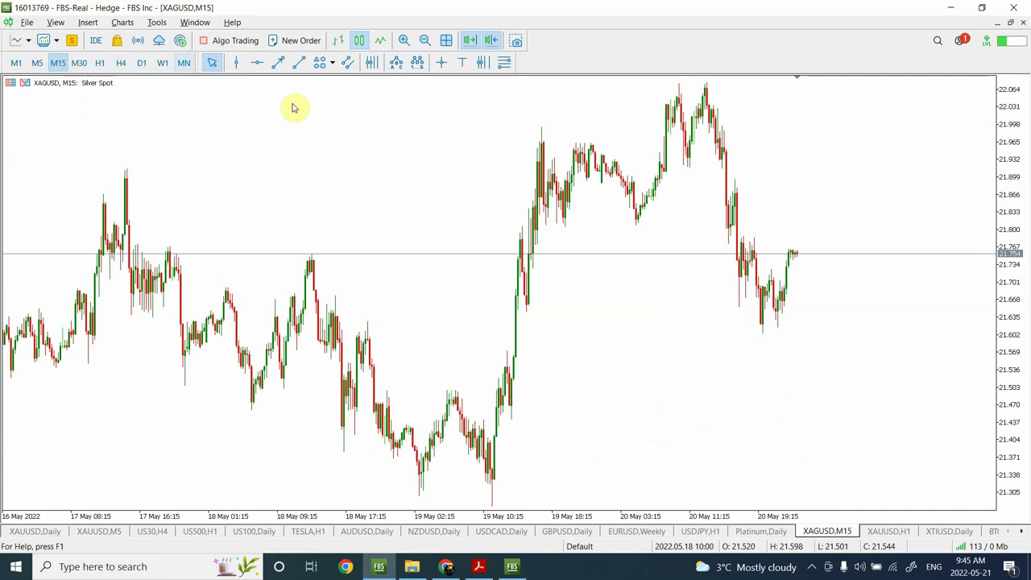
Zoom out, draw a green trendline rising from the 13 May low, and add red support at 21.276.
{"action": "left_click", "coordinate": [424, 42]}
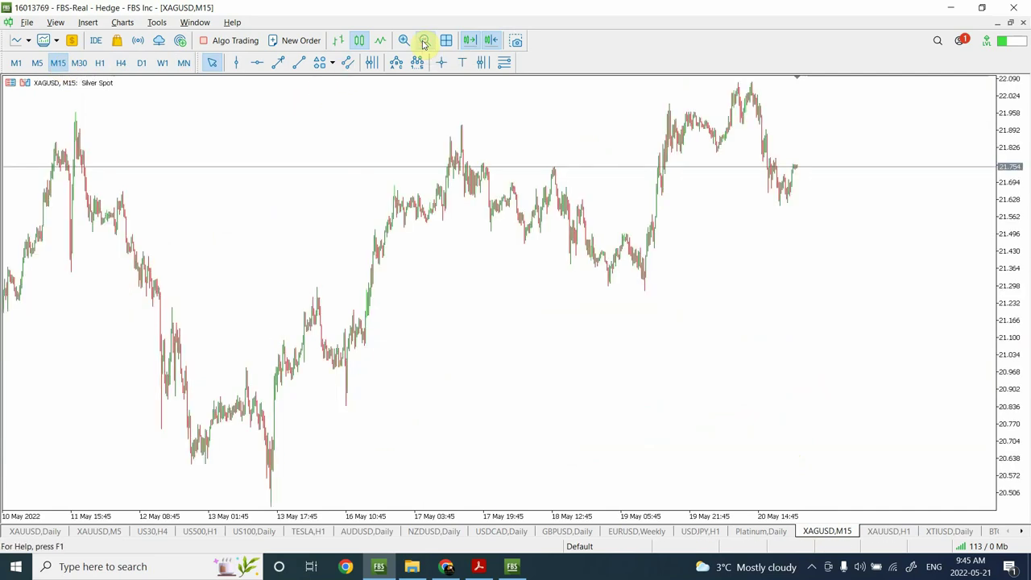
{"action": "left_click", "coordinate": [423, 42]}
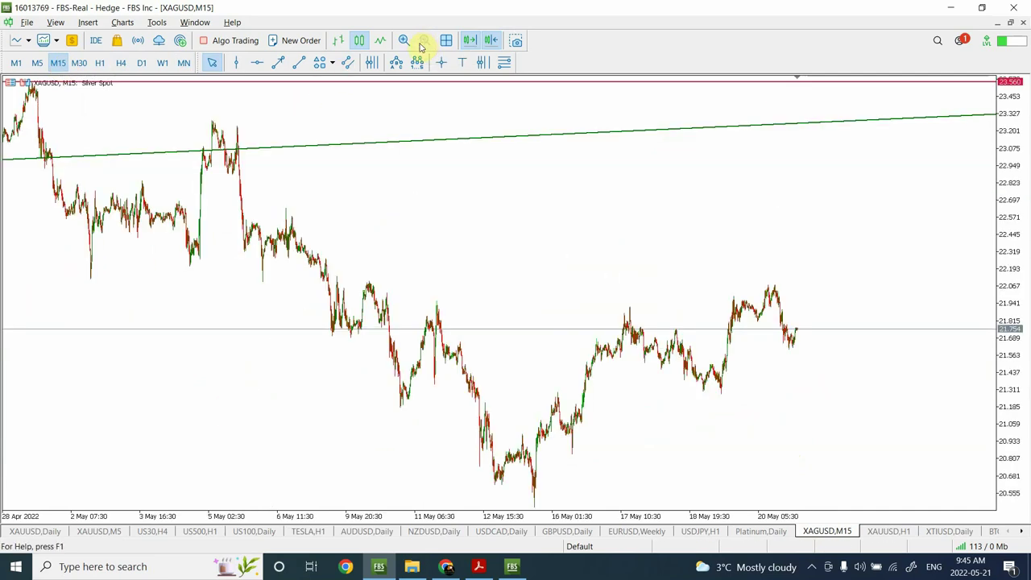
{"action": "left_click", "coordinate": [298, 67]}
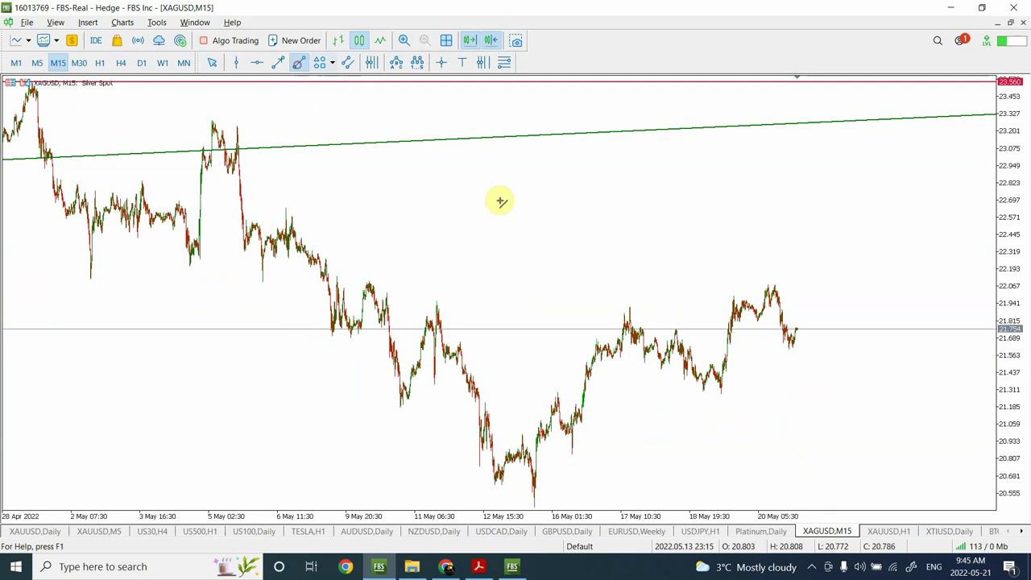
{"action": "mouse_move", "coordinate": [535, 508]}
{"action": "left_mouse_down"}
{"action": "mouse_move", "coordinate": [857, 338]}
{"action": "mouse_move", "coordinate": [862, 312]}
{"action": "left_mouse_up"}
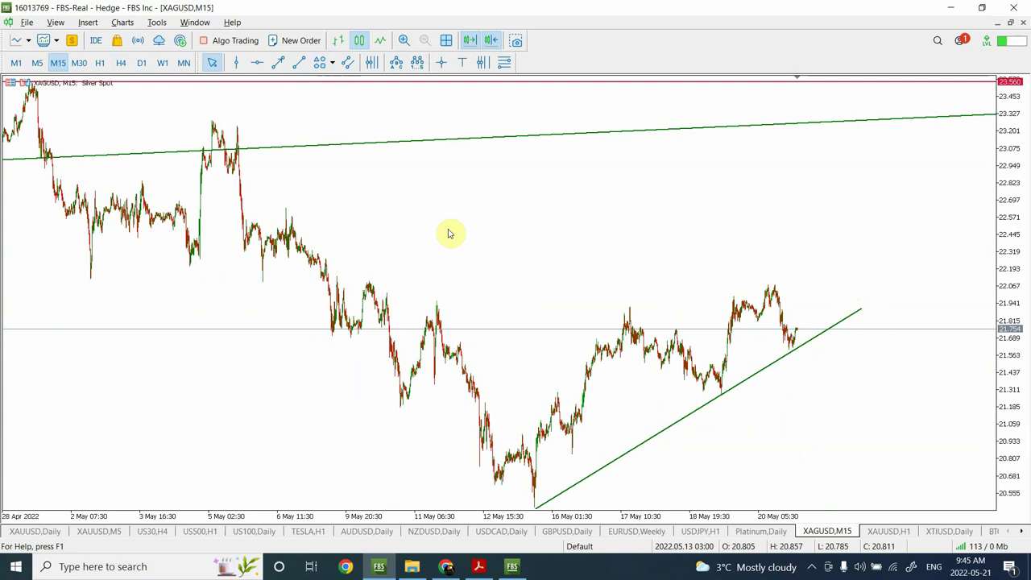
{"action": "left_click", "coordinate": [251, 63]}
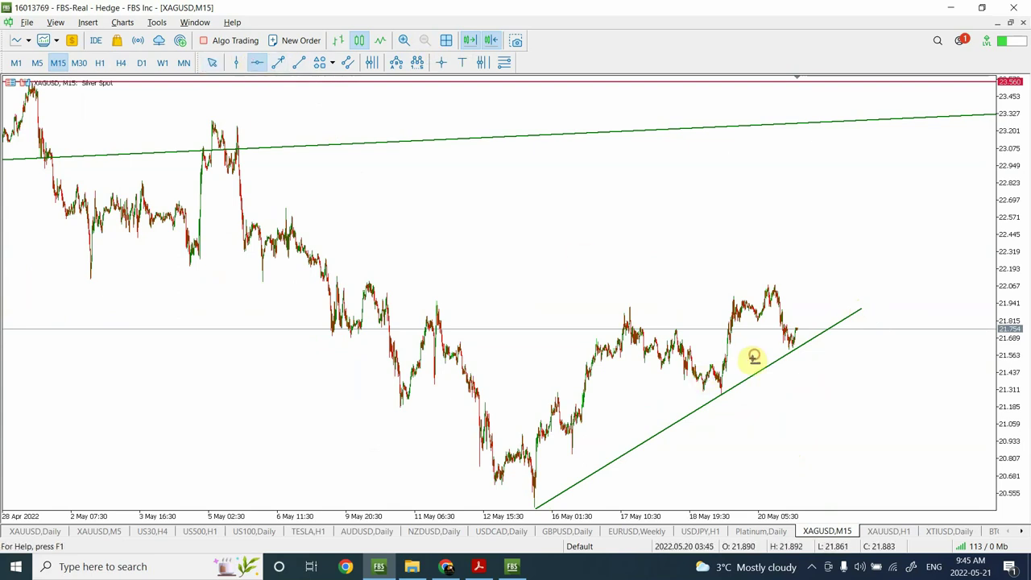
{"action": "left_click", "coordinate": [760, 394]}
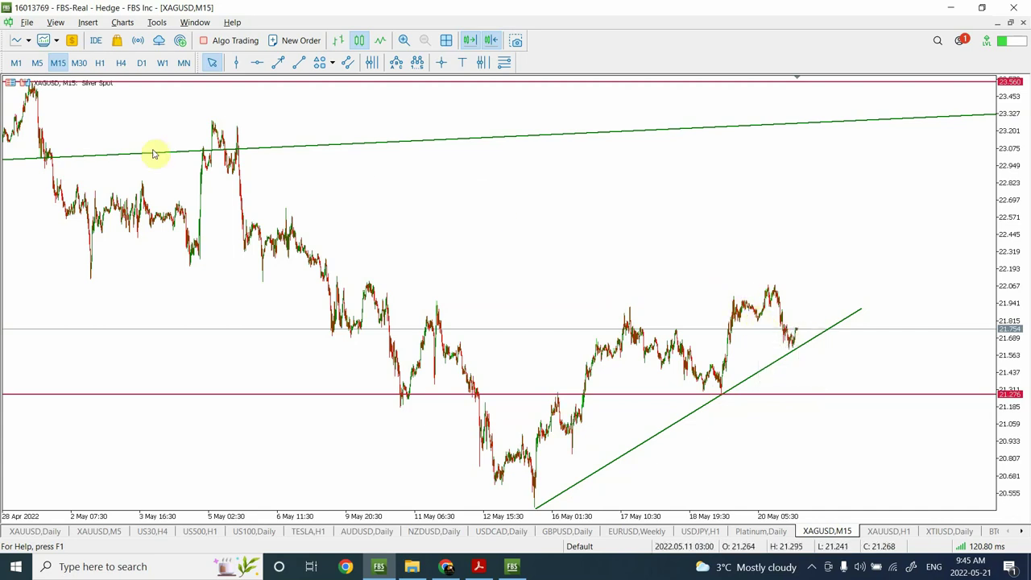
Adjust the silver zoom to frame 10–20 May, then switch to daily candles.
{"action": "left_click", "coordinate": [403, 41]}
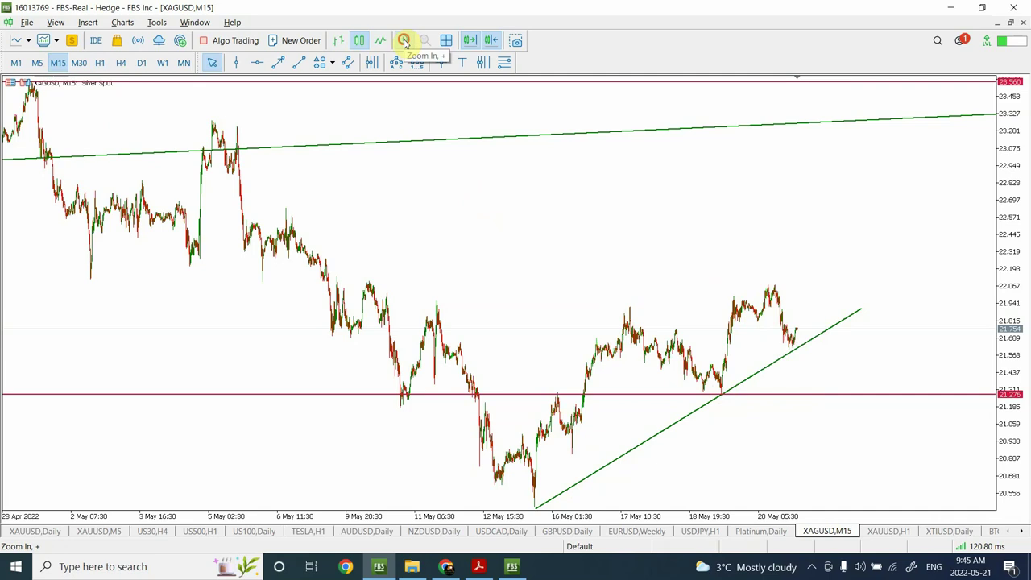
{"action": "left_click", "coordinate": [404, 41]}
{"action": "left_click", "coordinate": [404, 41]}
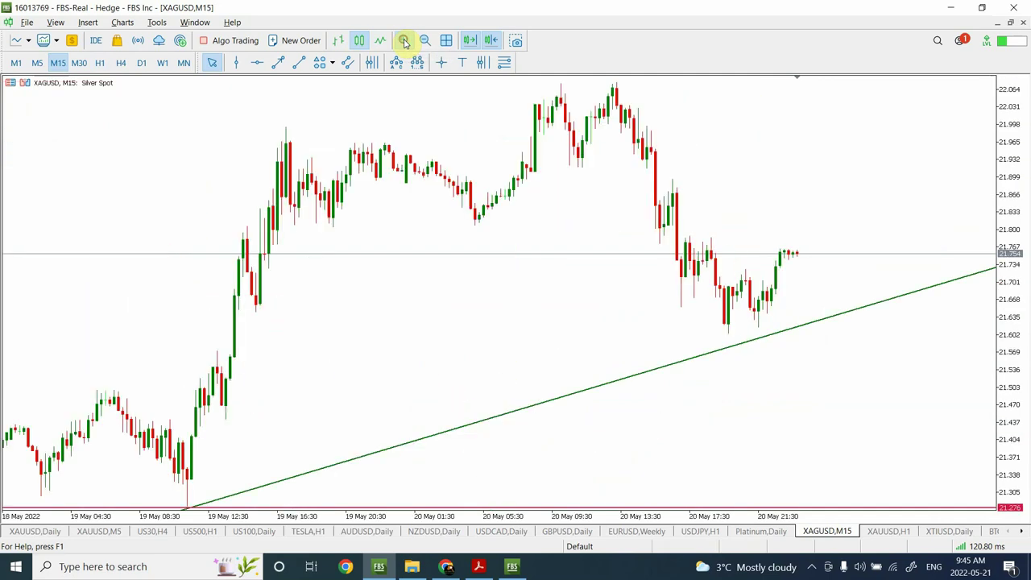
{"action": "left_click", "coordinate": [403, 41]}
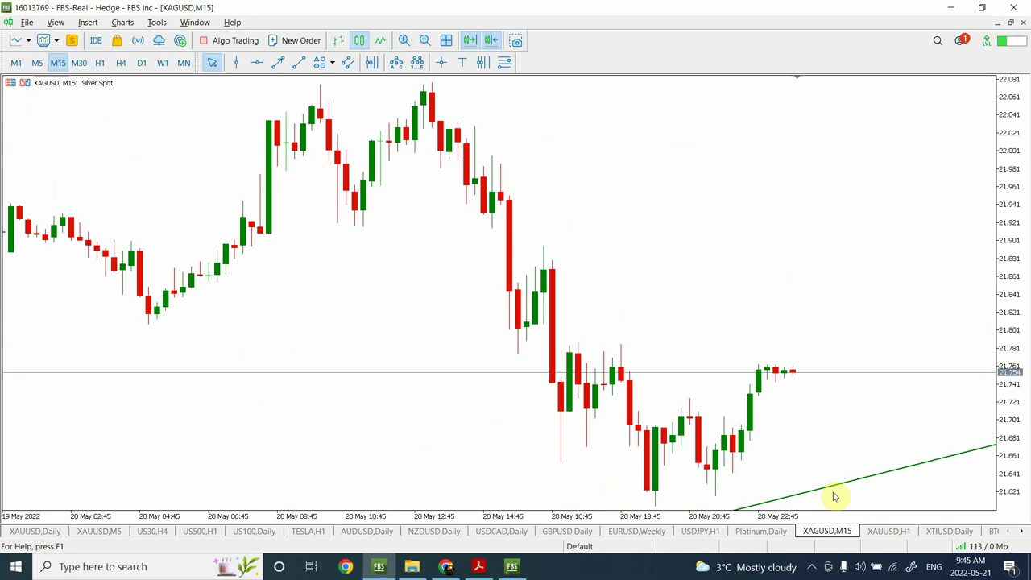
{"action": "left_click", "coordinate": [426, 41]}
{"action": "left_click", "coordinate": [425, 41]}
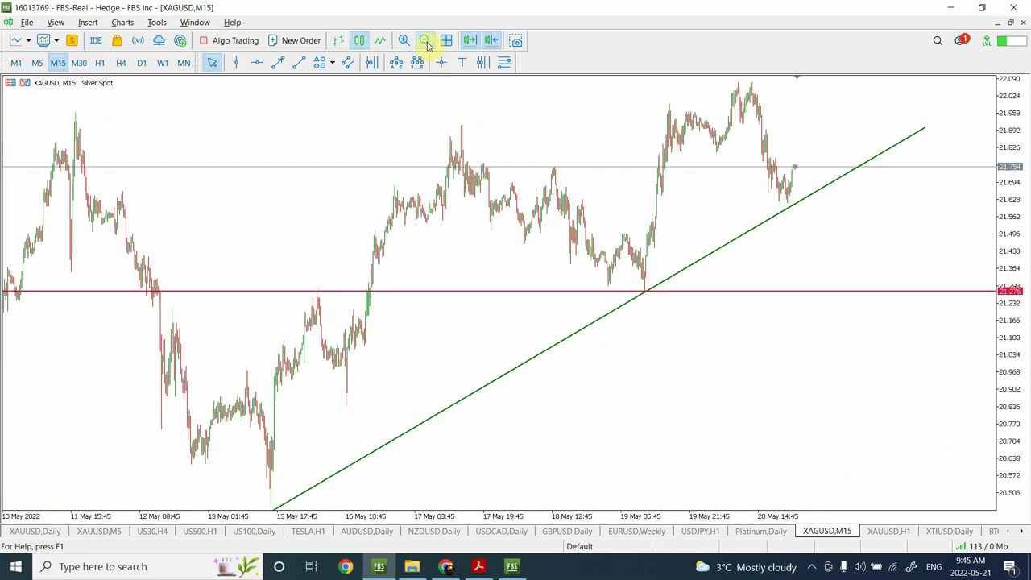
{"action": "left_click", "coordinate": [143, 65]}
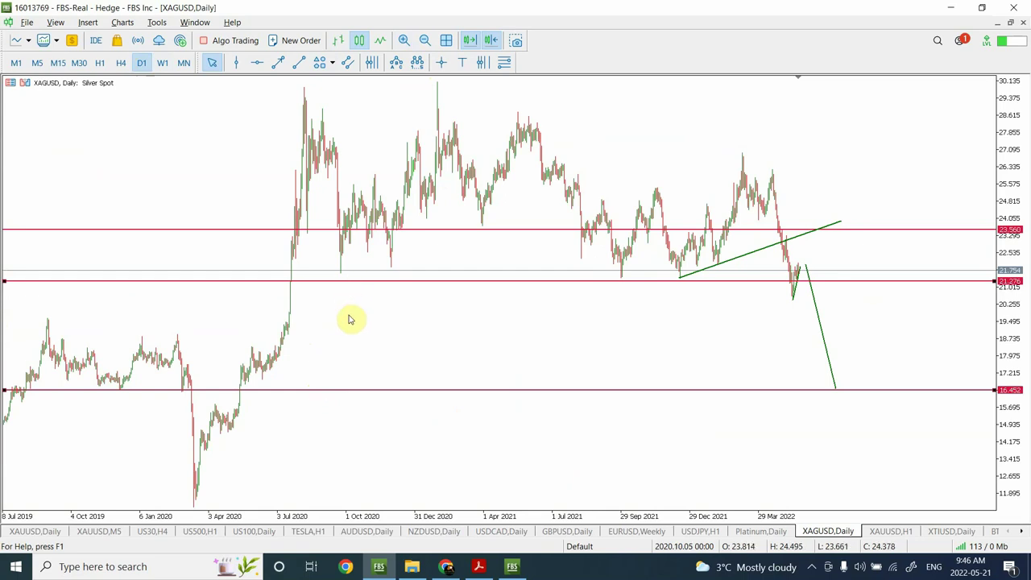
Lower silver's red levels: 21.276 down to 20.512 and 23.560 down to about 19.609.
{"action": "left_click_drag", "start_coordinate": [359, 281], "coordinate": [379, 303]}
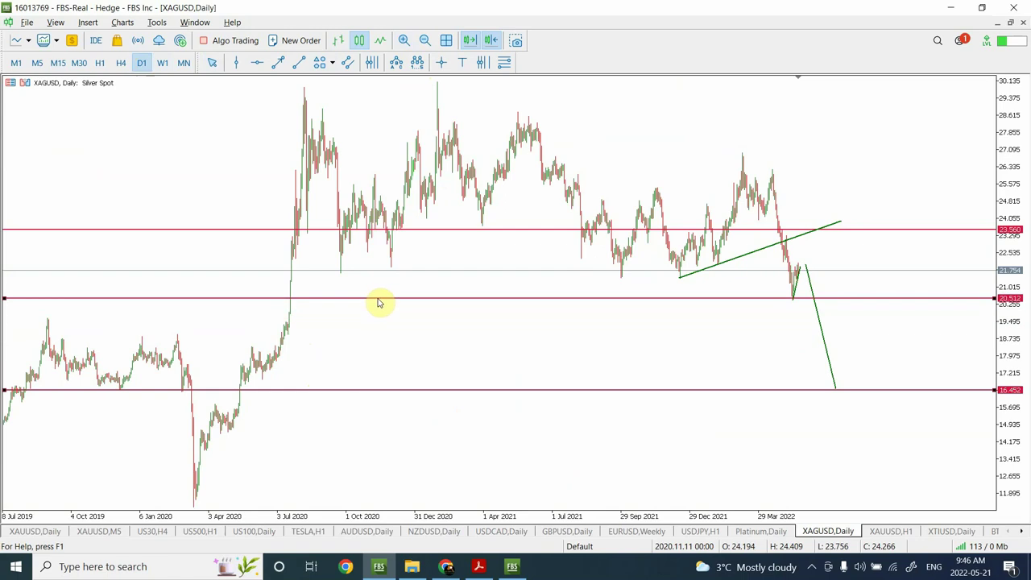
{"action": "left_click", "coordinate": [425, 40]}
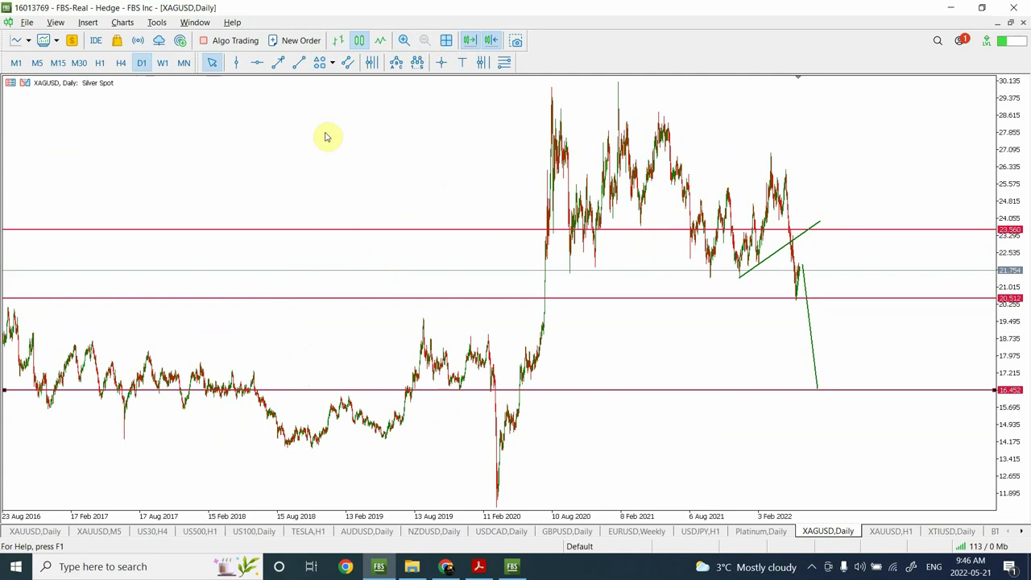
{"action": "left_click_drag", "start_coordinate": [293, 350], "coordinate": [250, 333]}
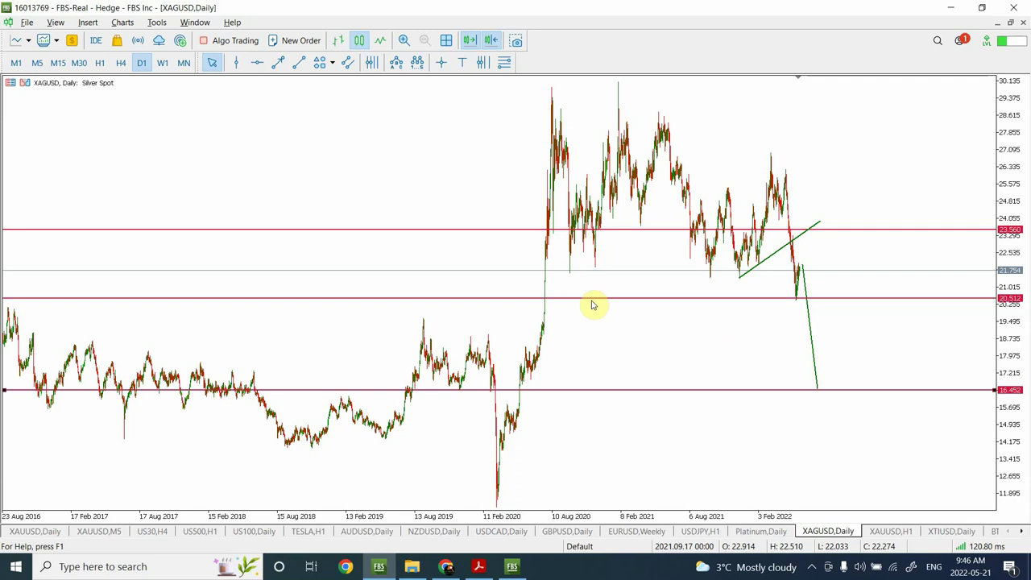
{"action": "double_click", "coordinate": [463, 230]}
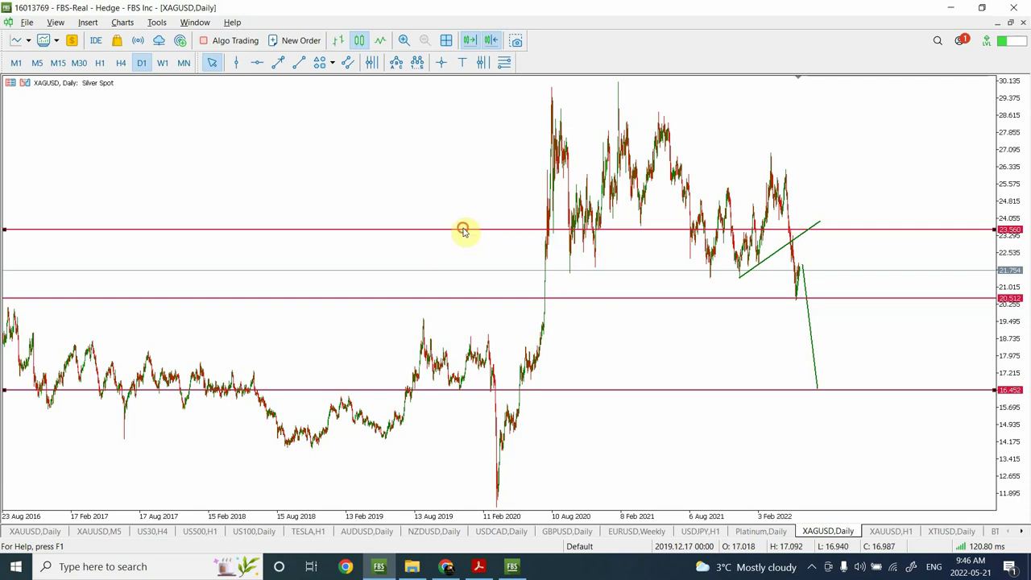
{"action": "left_click_drag", "start_coordinate": [464, 231], "coordinate": [479, 320]}
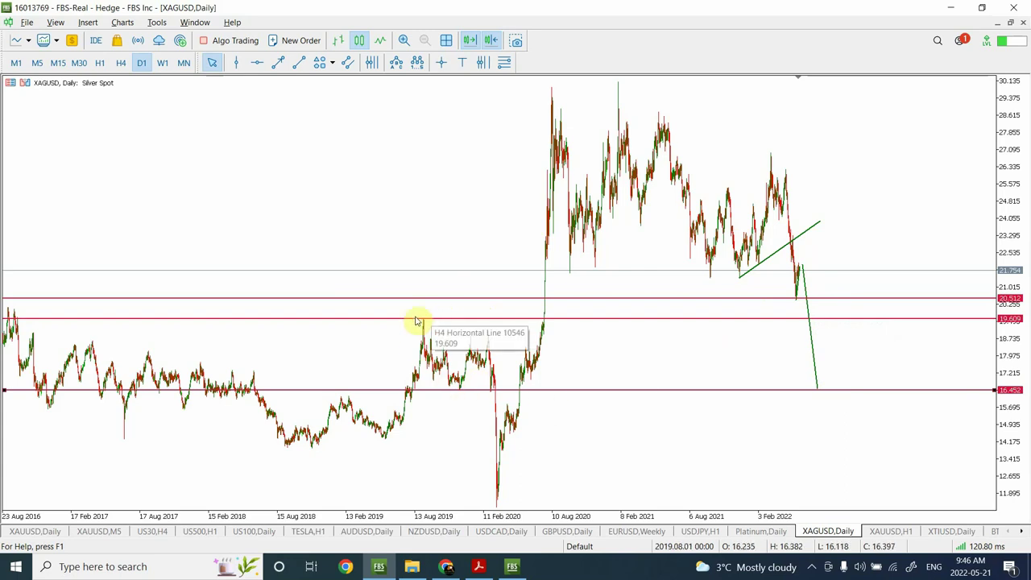
{"action": "left_click", "coordinate": [883, 390]}
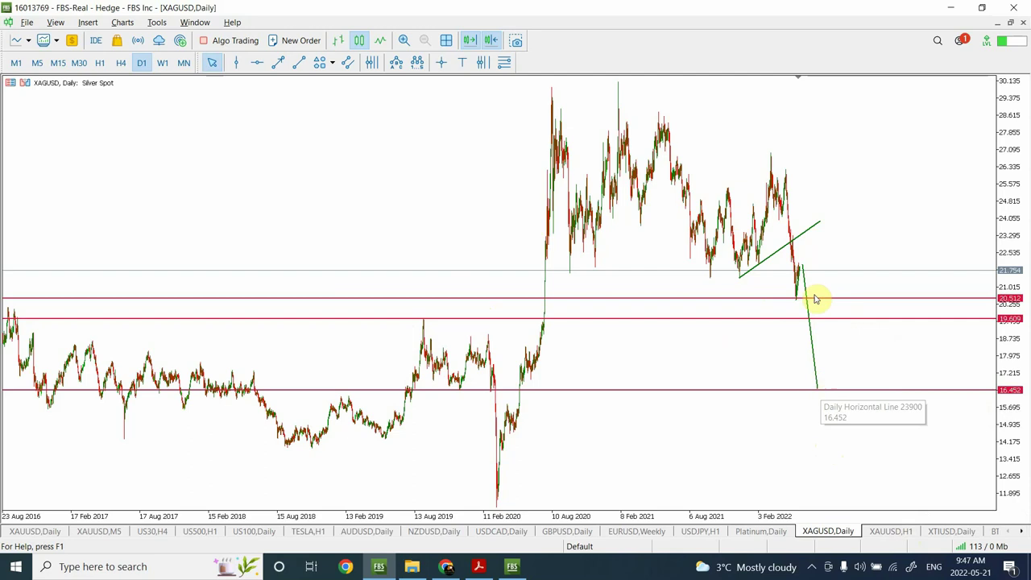
Show the XAUUSD gold chart zoomed out three levels on the D1 daily timeframe.
{"action": "left_click", "coordinate": [892, 532]}
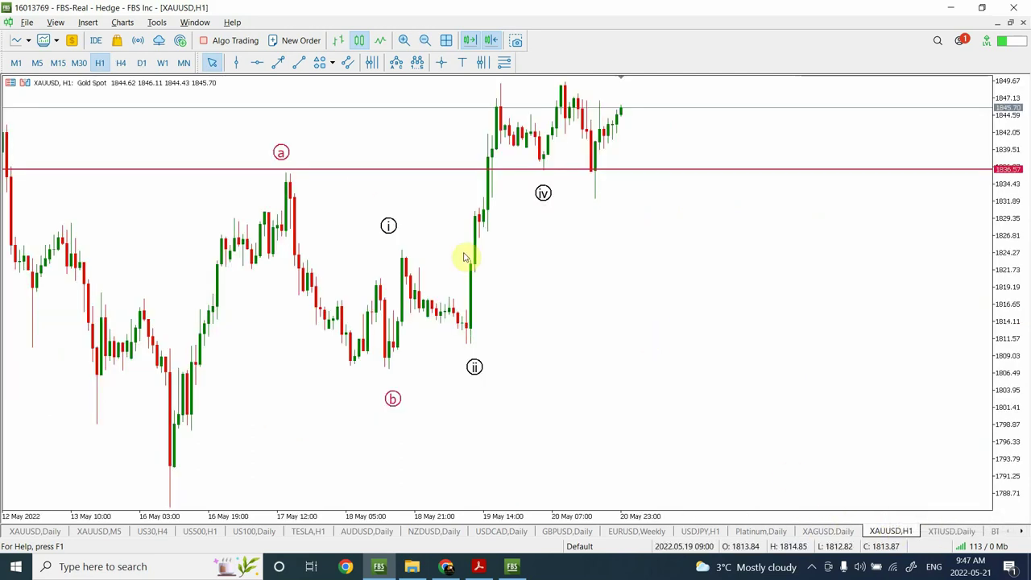
{"action": "left_click", "coordinate": [424, 41]}
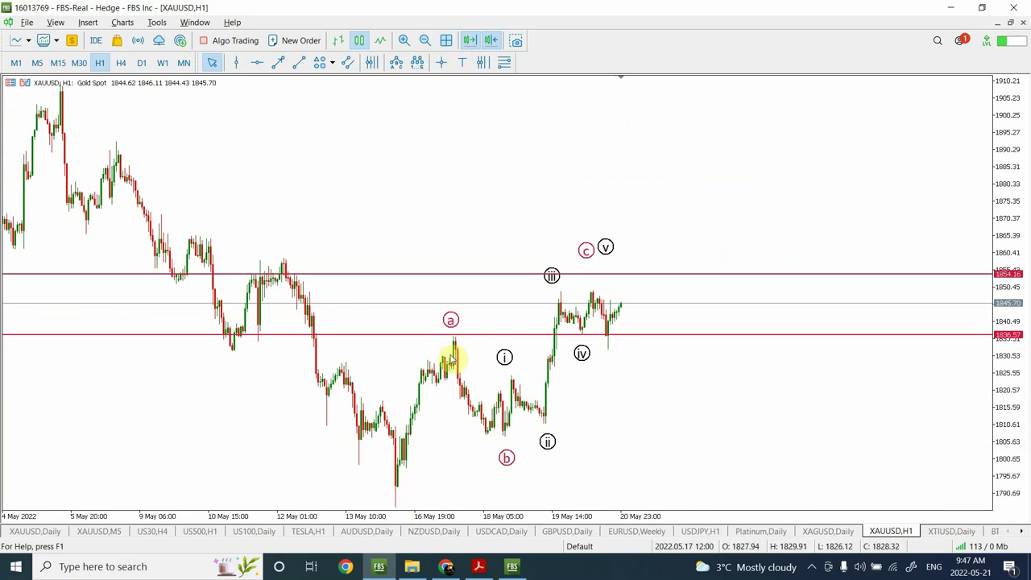
{"action": "mouse_move", "coordinate": [505, 439]}
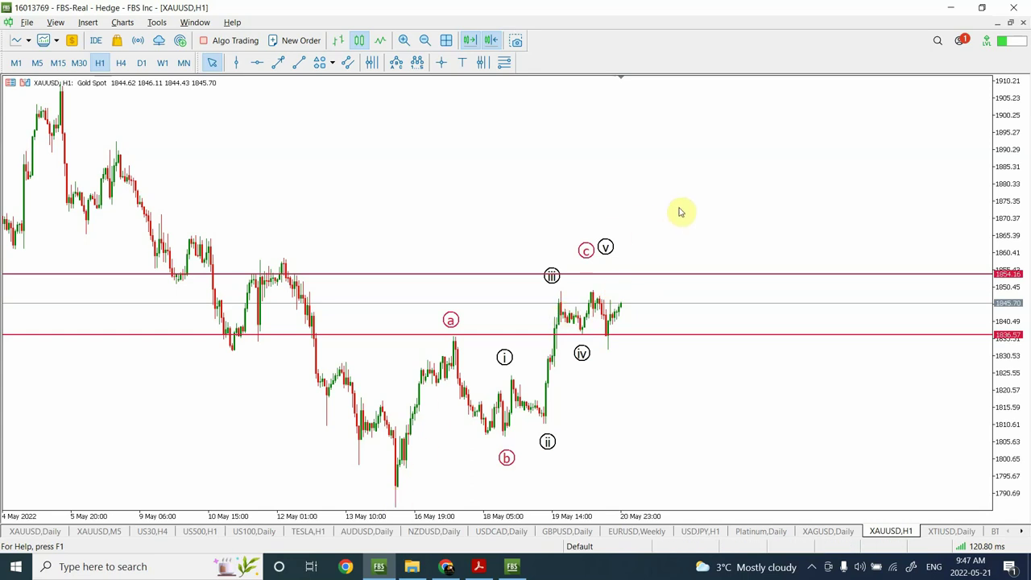
{"action": "left_click", "coordinate": [424, 41]}
{"action": "left_click", "coordinate": [425, 41]}
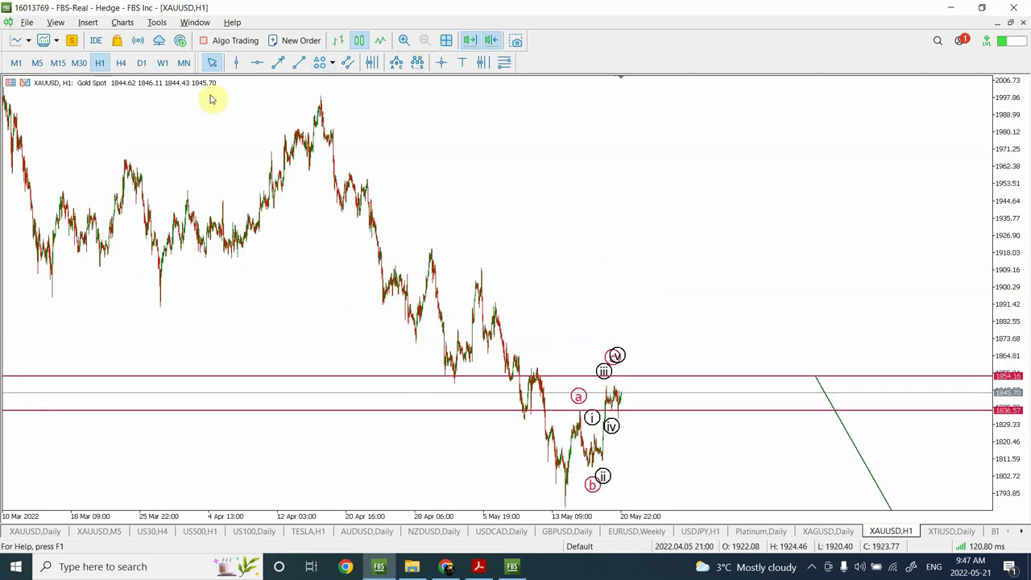
{"action": "left_click", "coordinate": [142, 63]}
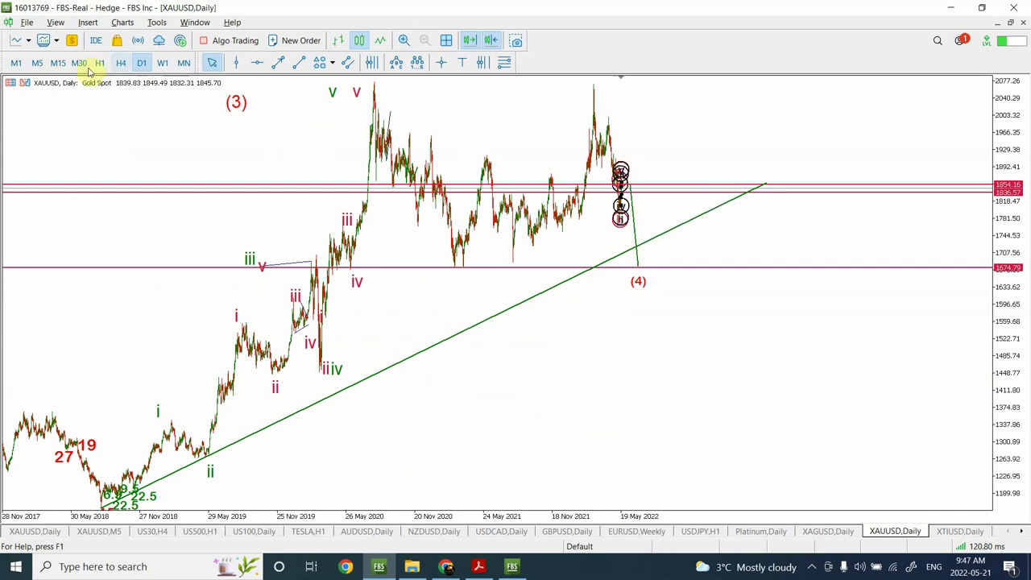
On the M15 gold chart, lower the 1836.57 line to 1832.06 and delete the (i)–(v) wave labels.
{"action": "left_click", "coordinate": [58, 63]}
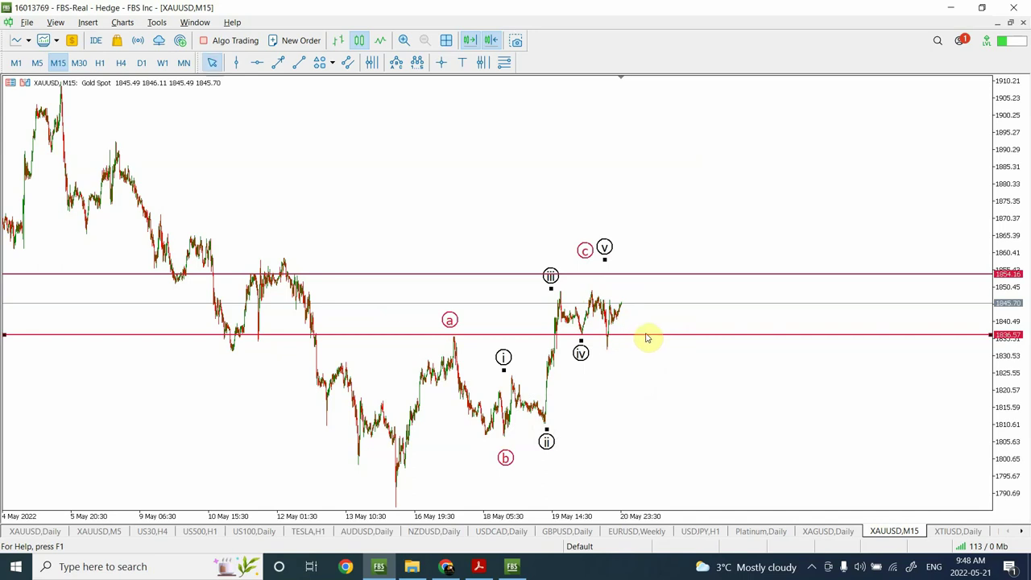
{"action": "left_click_drag", "start_coordinate": [649, 337], "coordinate": [651, 354]}
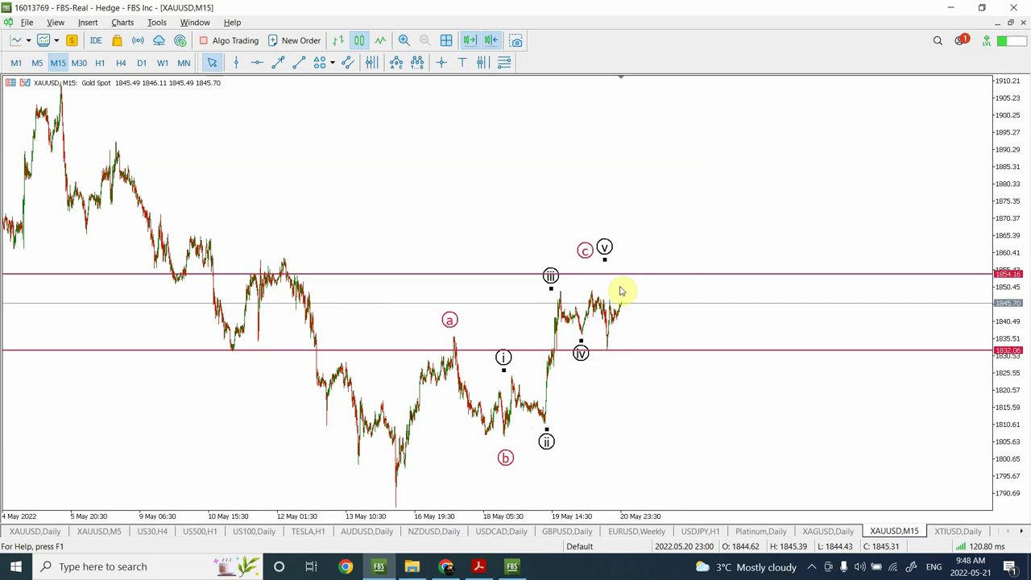
{"action": "key", "text": "Delete"}
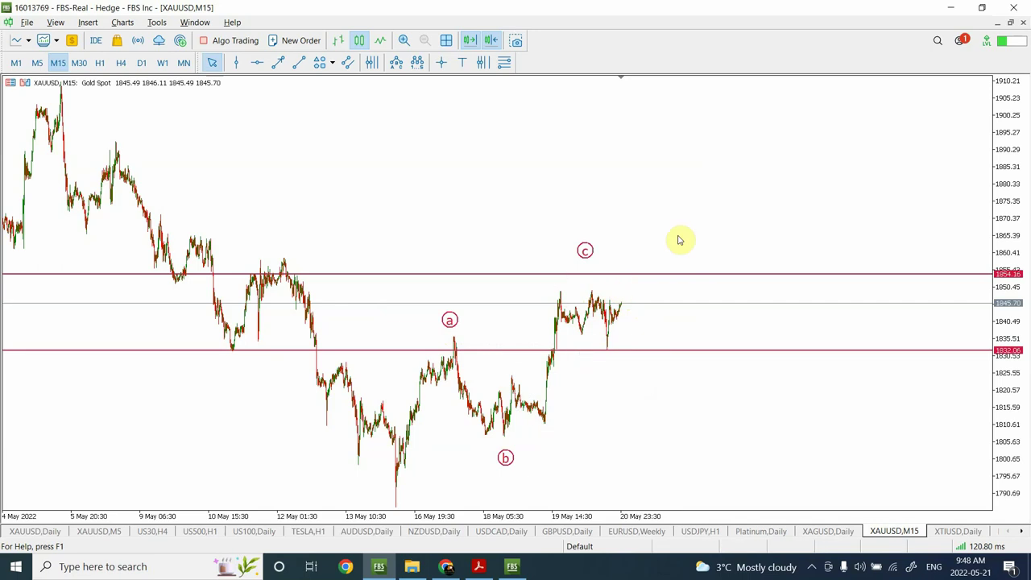
Delete the a-b-c wave labels and the 1832.06 line, returning gold to the D1 chart.
{"action": "double_click", "coordinate": [450, 321]}
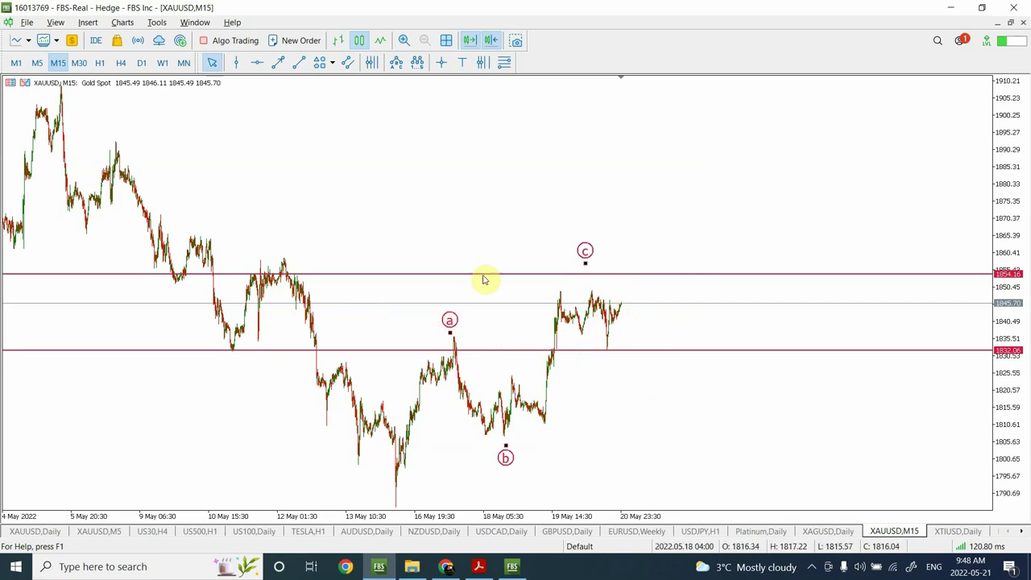
{"action": "double_click", "coordinate": [517, 353]}
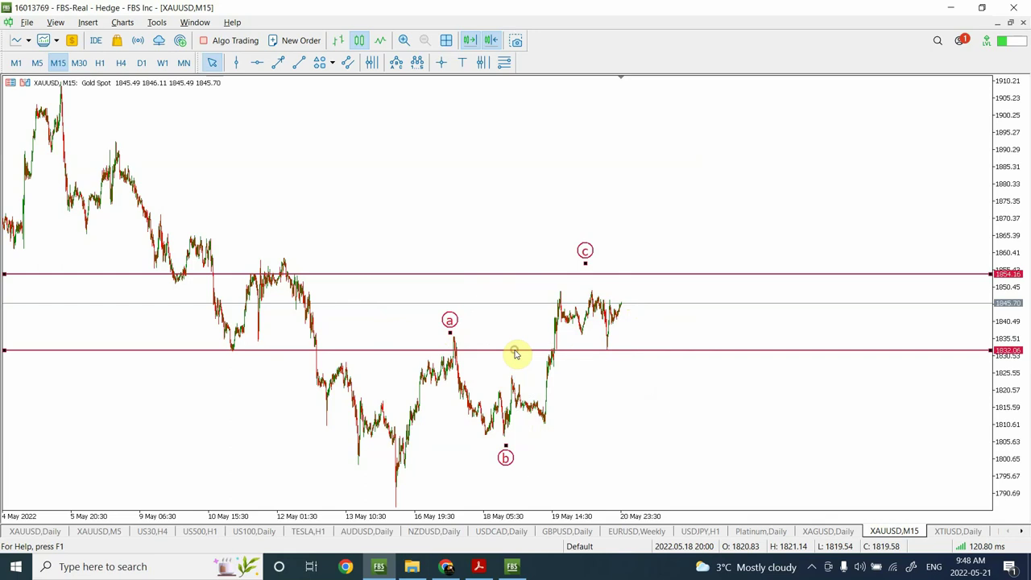
{"action": "key", "text": "Delete"}
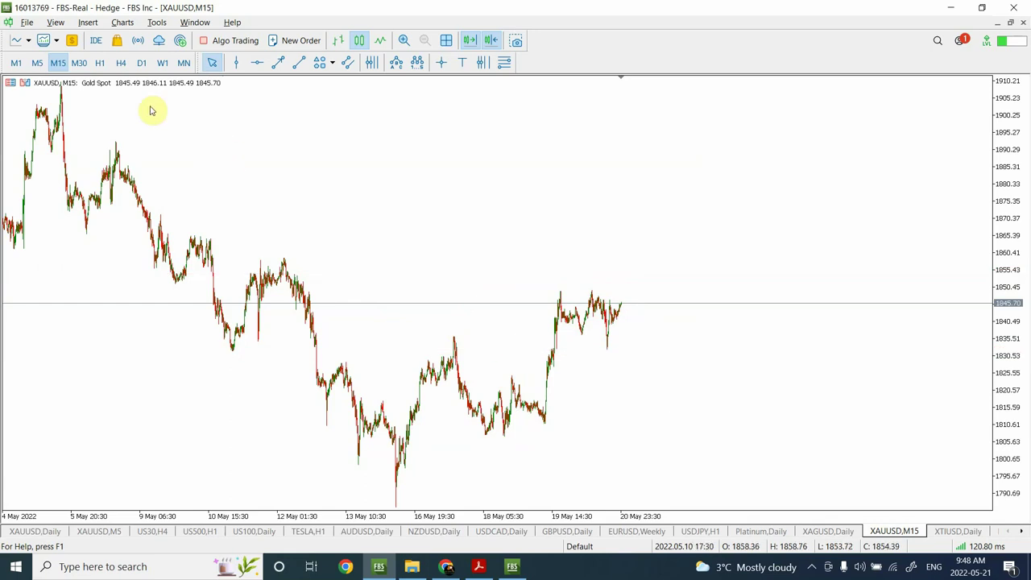
{"action": "left_click", "coordinate": [142, 65]}
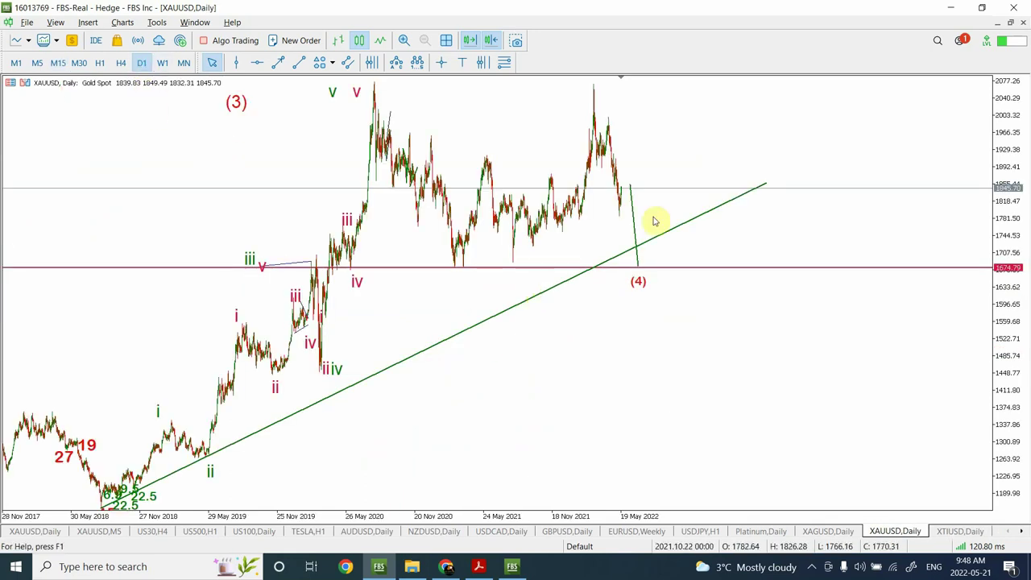
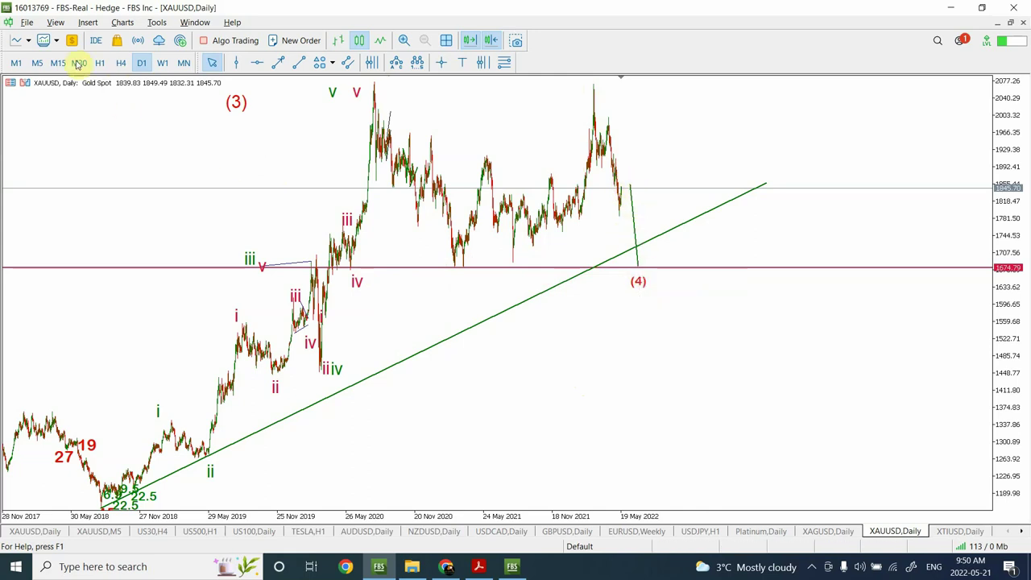
Step the XAUUSD chart through M15 and H1, ending on the H4 timeframe.
{"action": "left_click", "coordinate": [58, 63]}
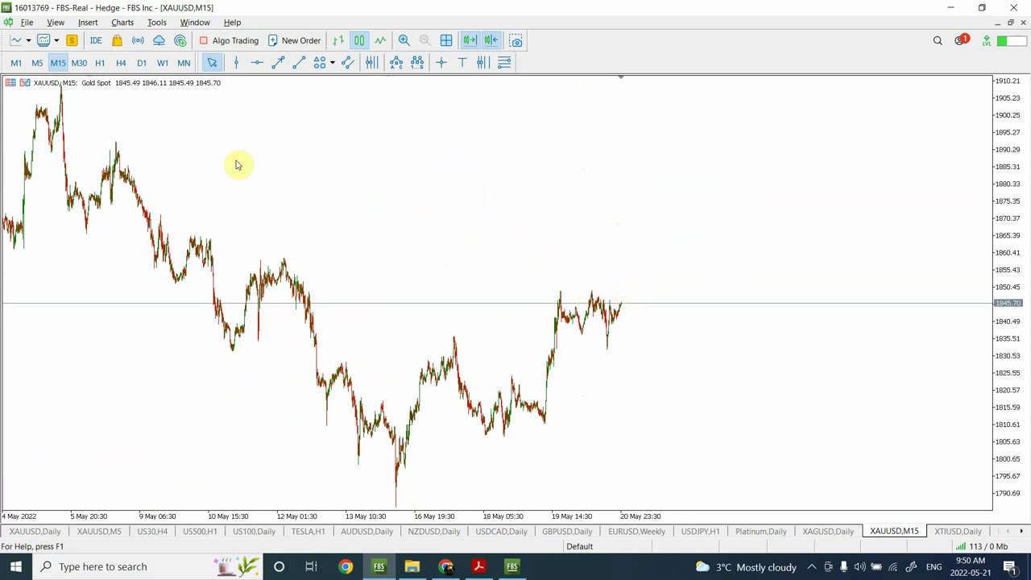
{"action": "left_click", "coordinate": [98, 64]}
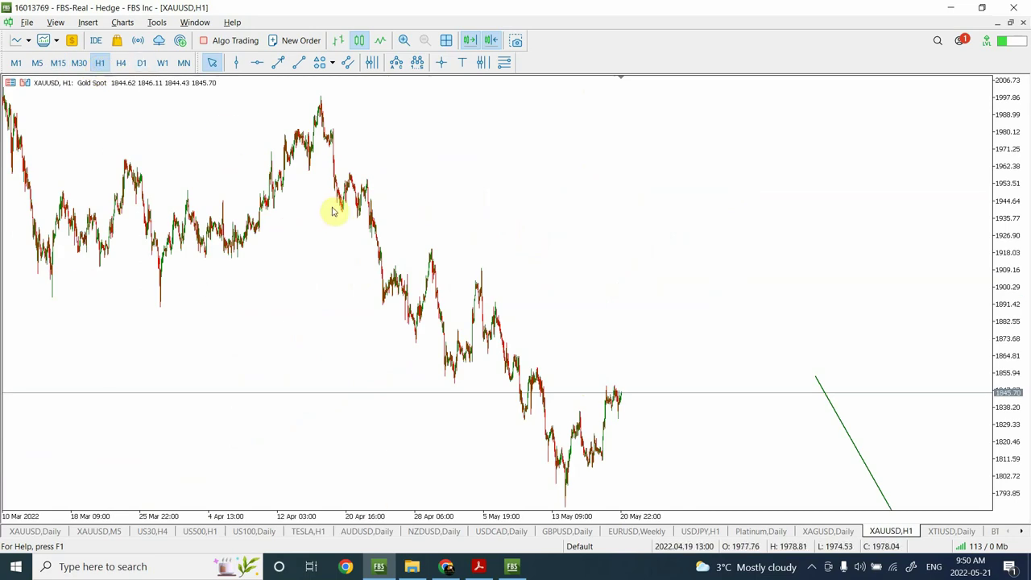
{"action": "left_click", "coordinate": [121, 64]}
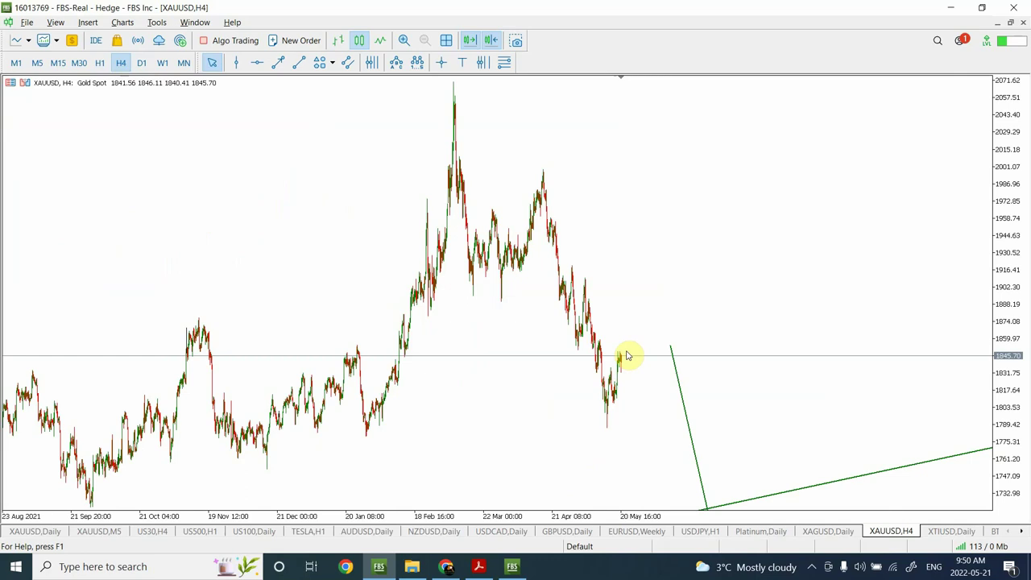
Label gold's decline with Elliott impulse waves 1–5, wave 5 at the projected low, then switch to D1.
{"action": "left_click", "coordinate": [417, 62]}
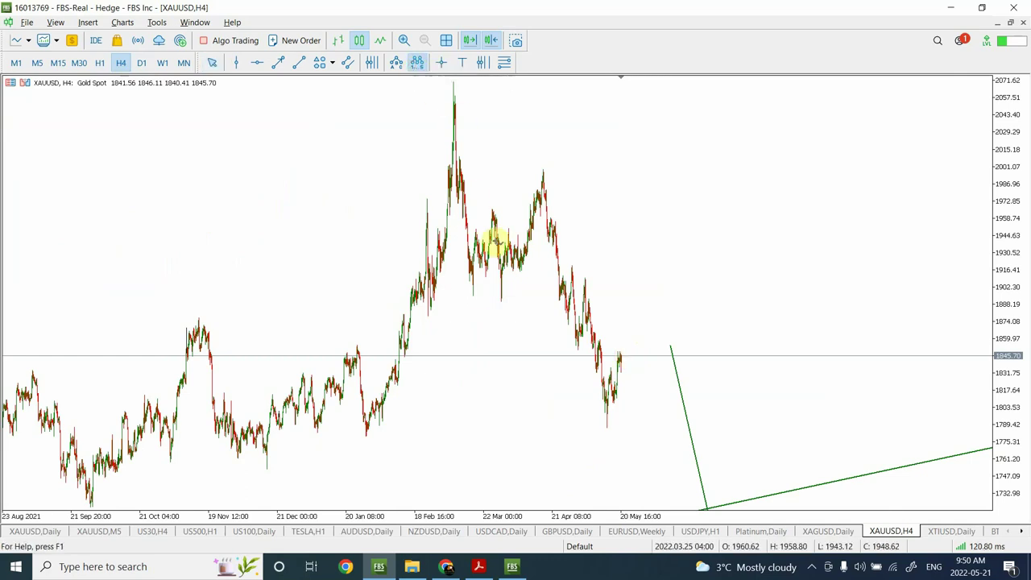
{"action": "left_click", "coordinate": [466, 298]}
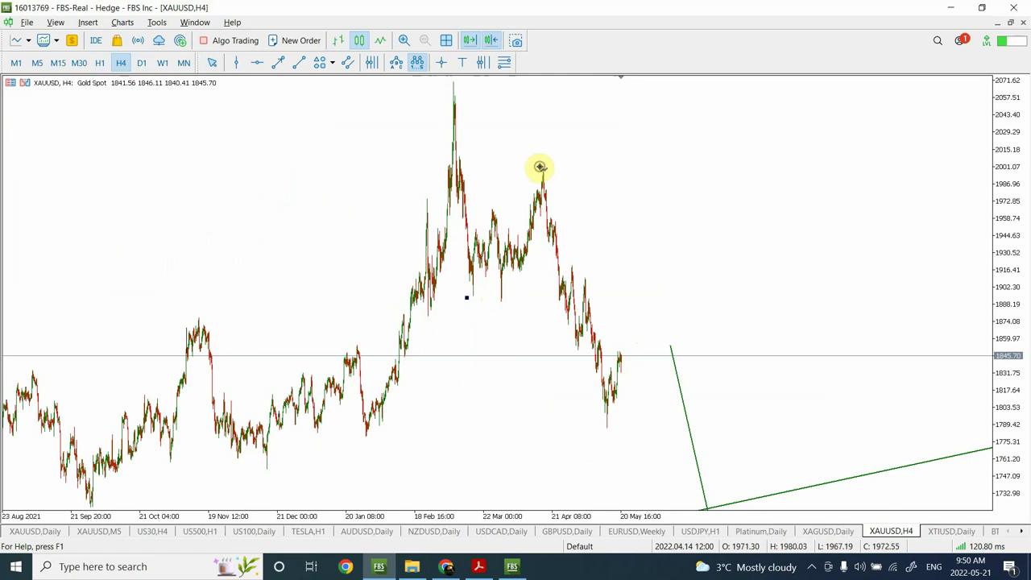
{"action": "left_click", "coordinate": [540, 167]}
{"action": "left_click", "coordinate": [601, 430]}
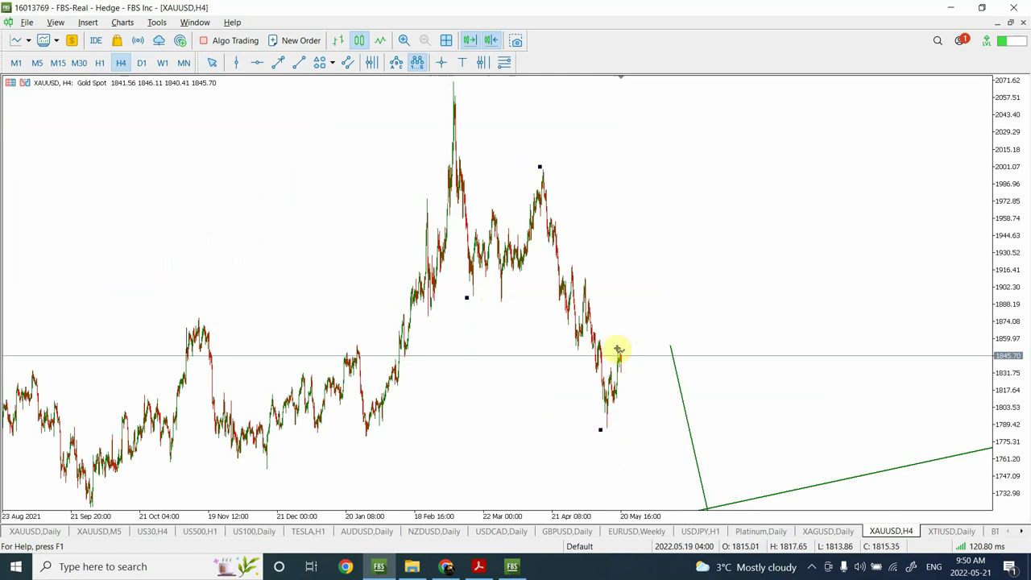
{"action": "left_click", "coordinate": [618, 341]}
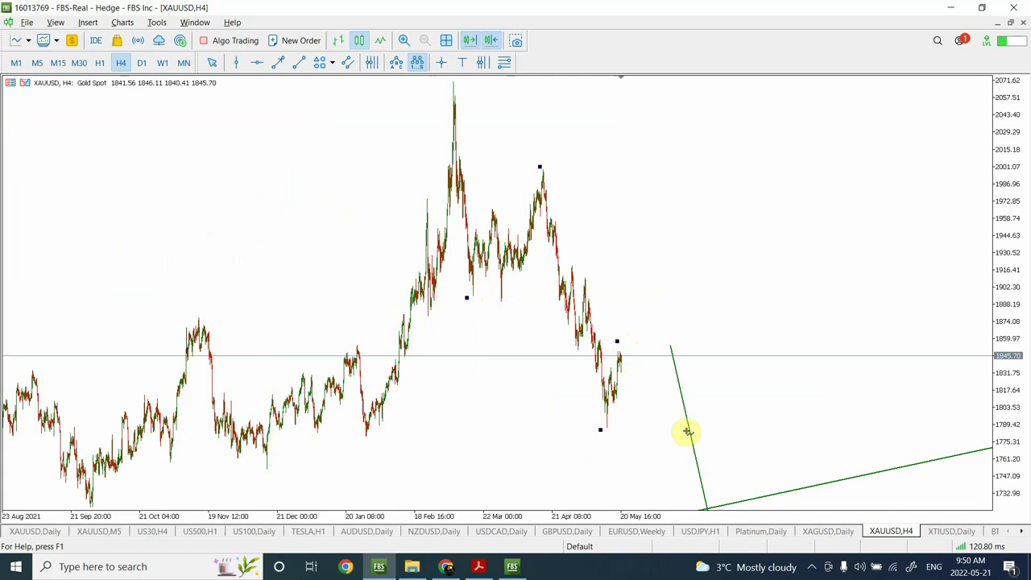
{"action": "left_click", "coordinate": [740, 509]}
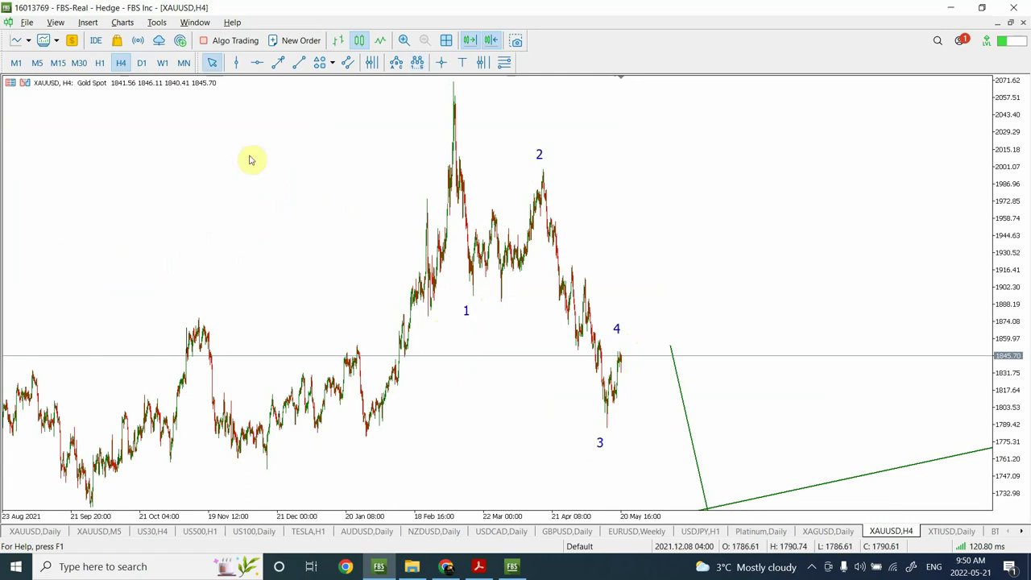
{"action": "left_click", "coordinate": [142, 63]}
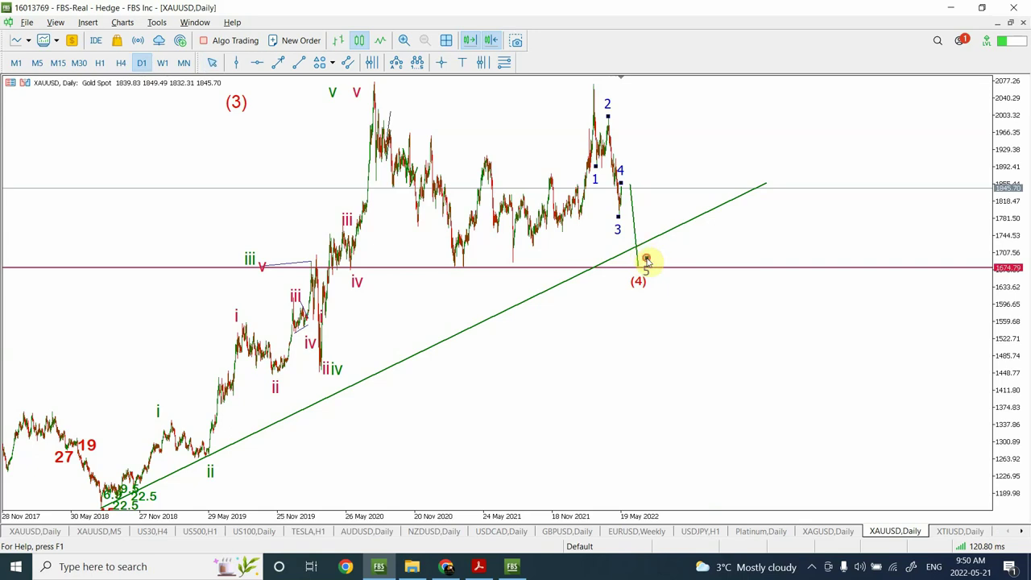
Mark a circled a-b-c correction from the 2021 low through the 2022 high to the projected low.
{"action": "left_click", "coordinate": [646, 260]}
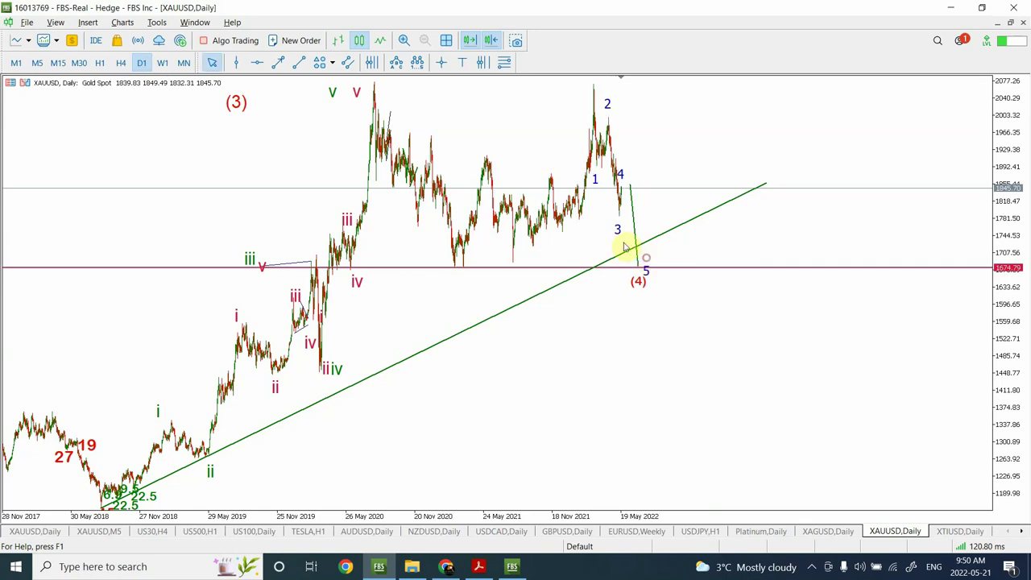
{"action": "left_click", "coordinate": [397, 65]}
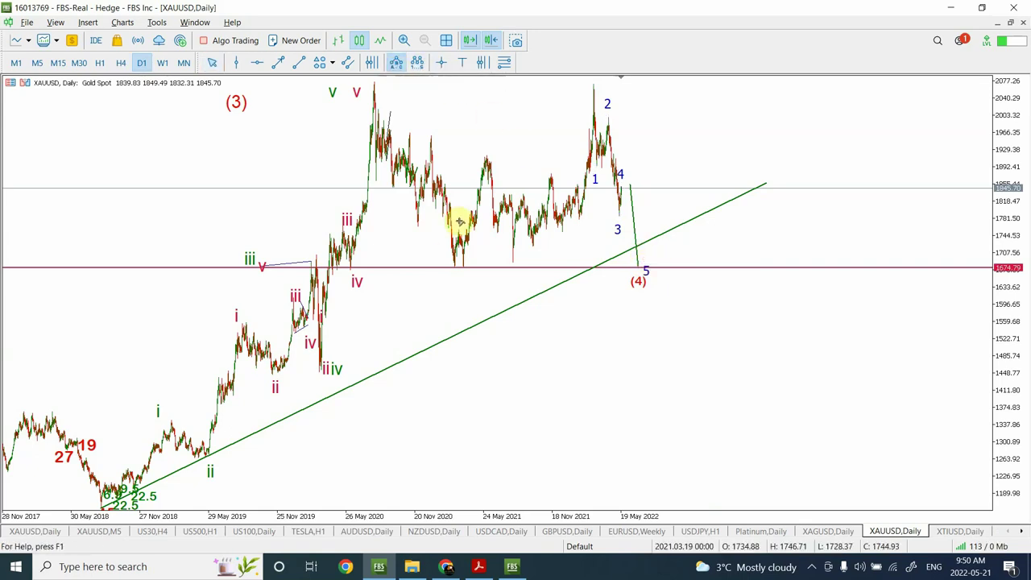
{"action": "left_click", "coordinate": [447, 262]}
{"action": "left_click", "coordinate": [578, 84]}
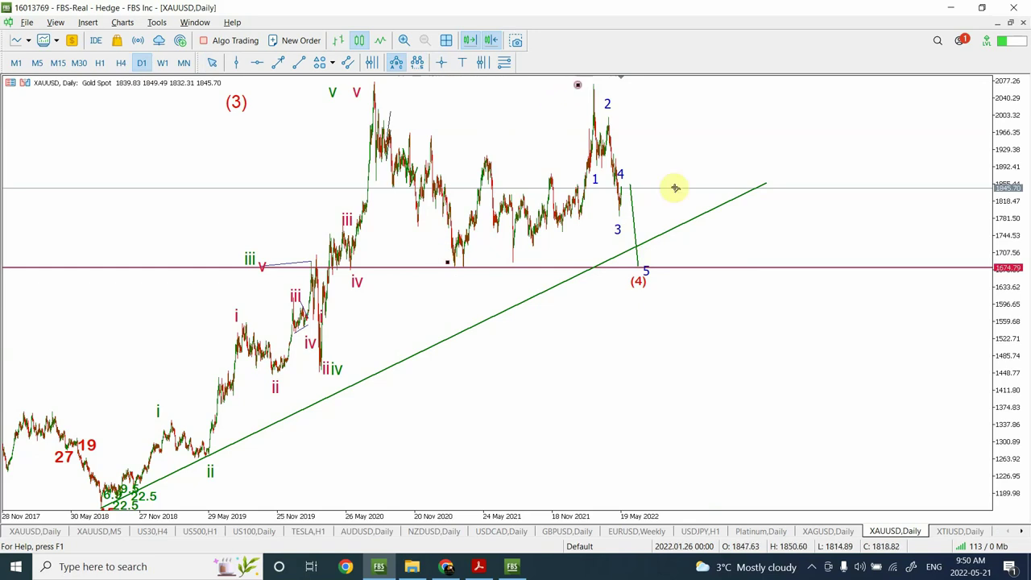
{"action": "left_click", "coordinate": [659, 275]}
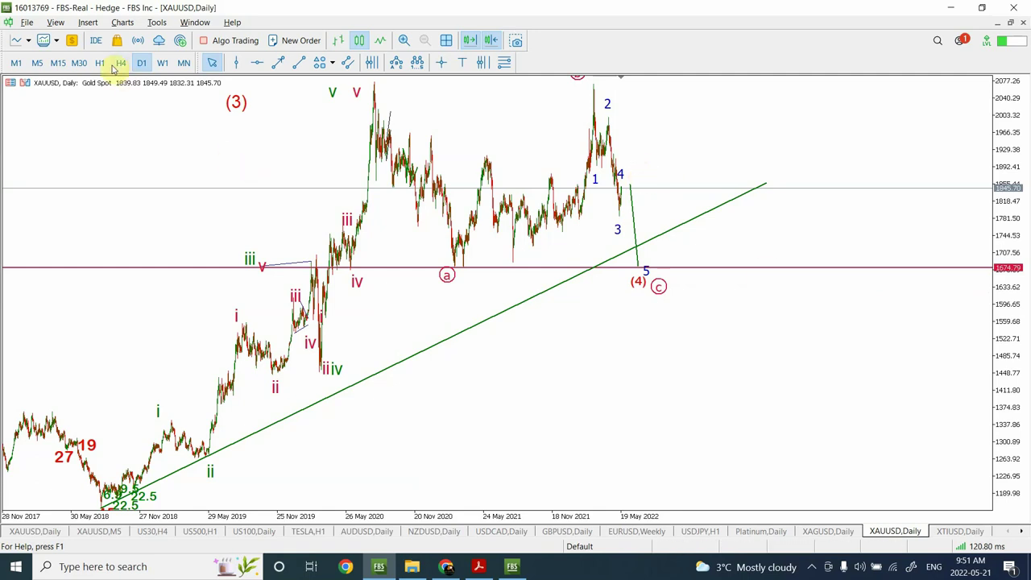
{"action": "left_click", "coordinate": [58, 64]}
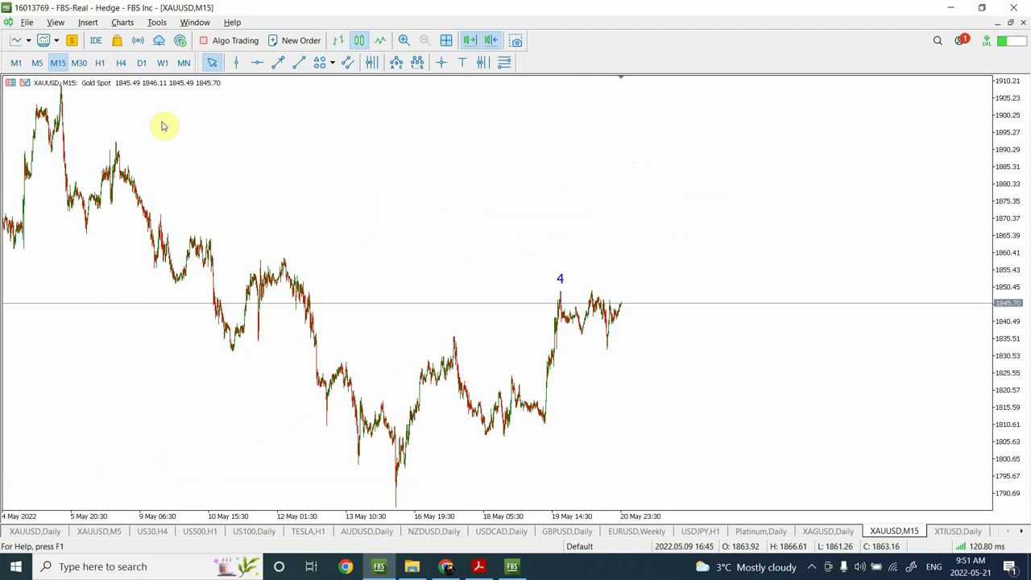
{"action": "left_click", "coordinate": [100, 64]}
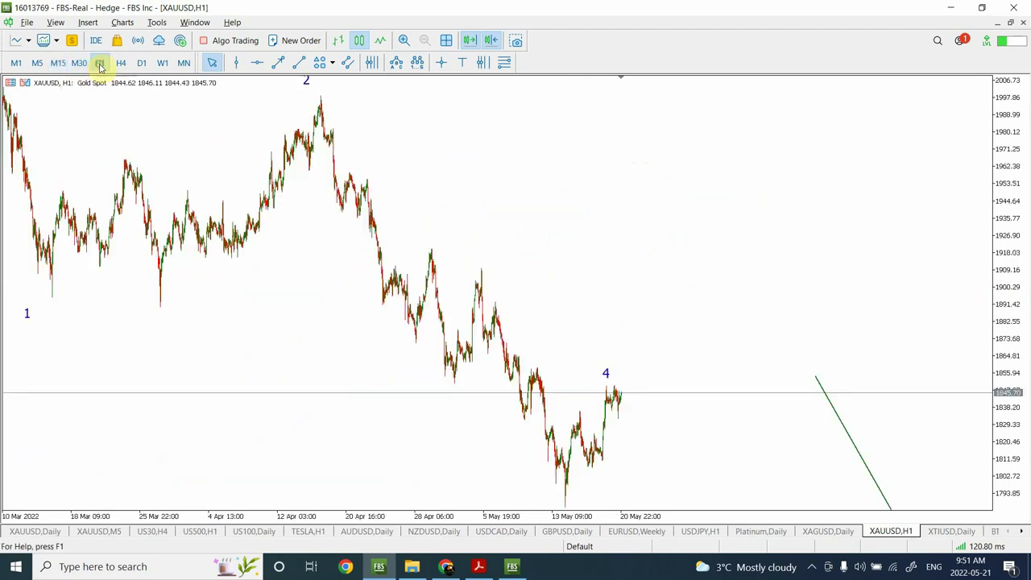
{"action": "left_click", "coordinate": [141, 64]}
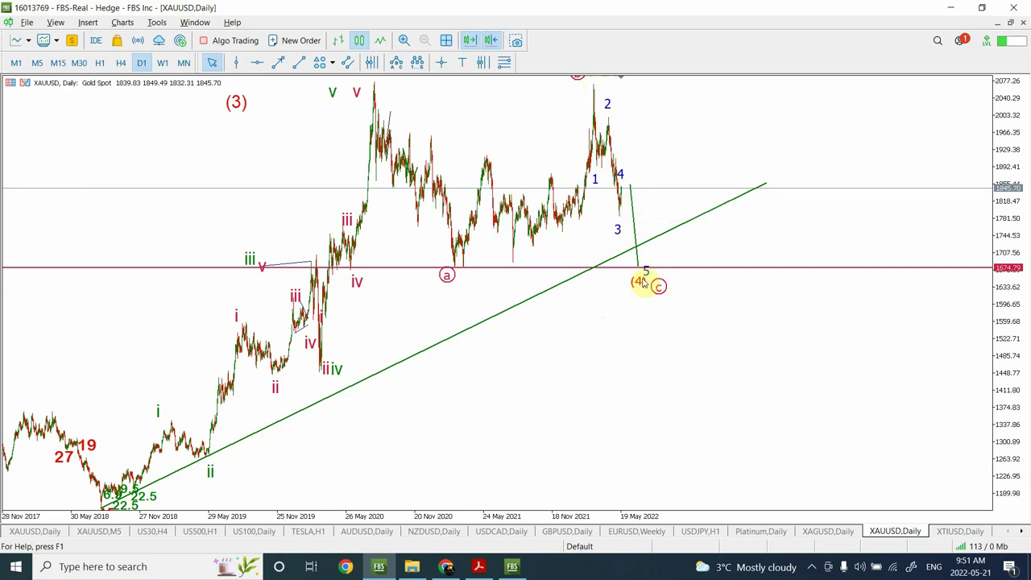
Open US Crude on H4, zoomed out, and move the (II) ? label beside the circled c peak.
{"action": "left_click", "coordinate": [952, 534]}
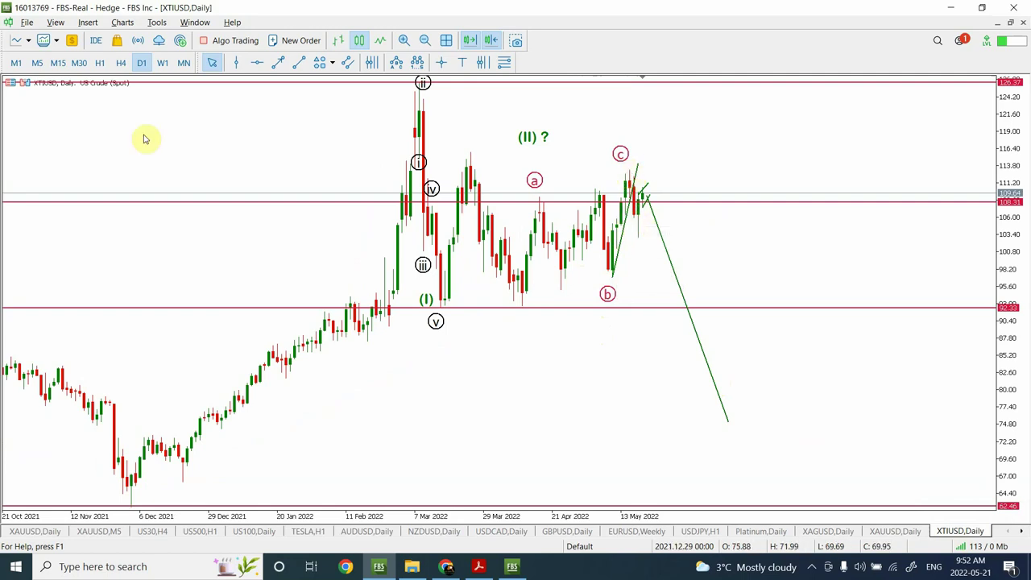
{"action": "left_click", "coordinate": [121, 63]}
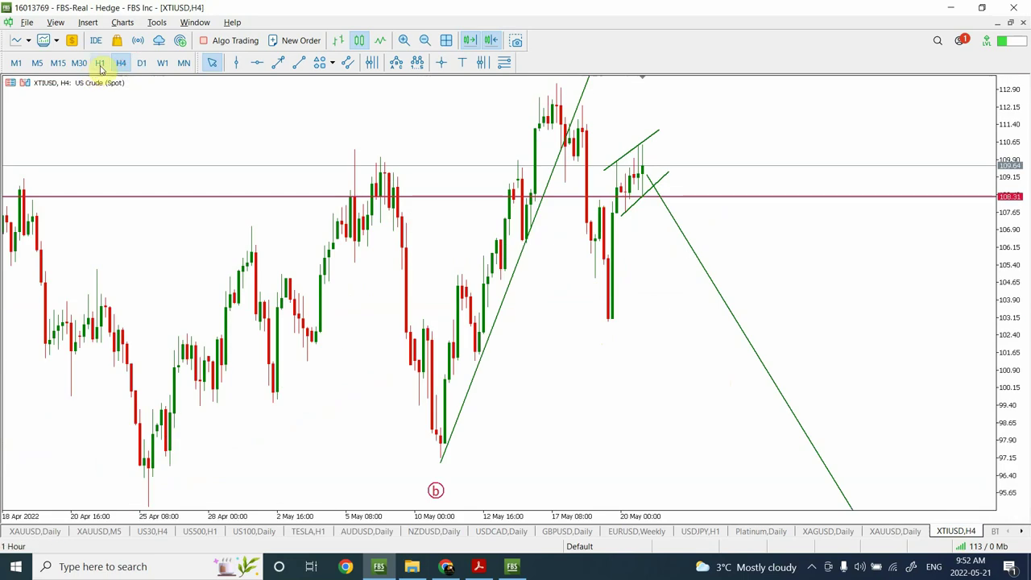
{"action": "left_click", "coordinate": [99, 63]}
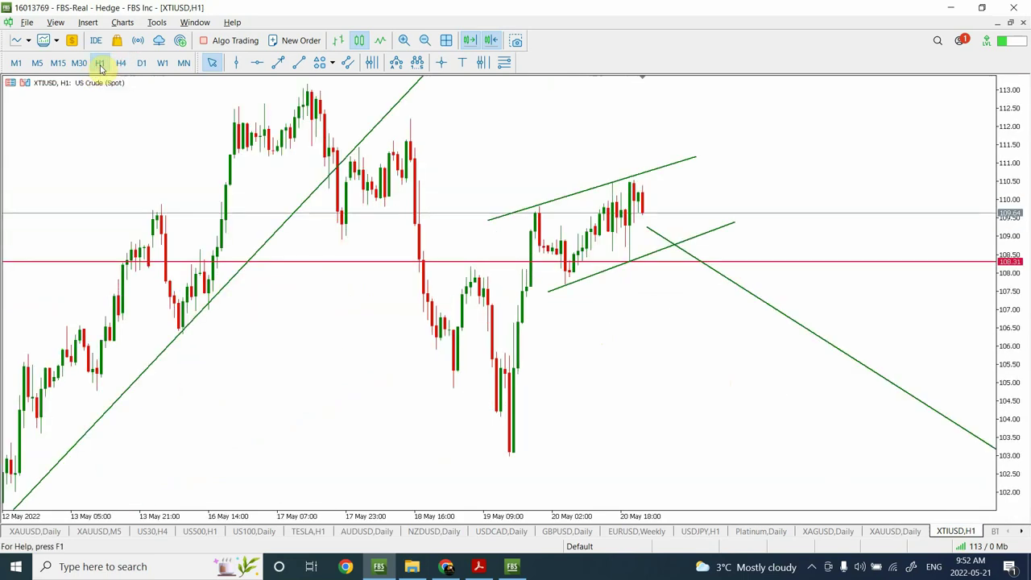
{"action": "left_click", "coordinate": [425, 40]}
{"action": "left_click", "coordinate": [425, 41]}
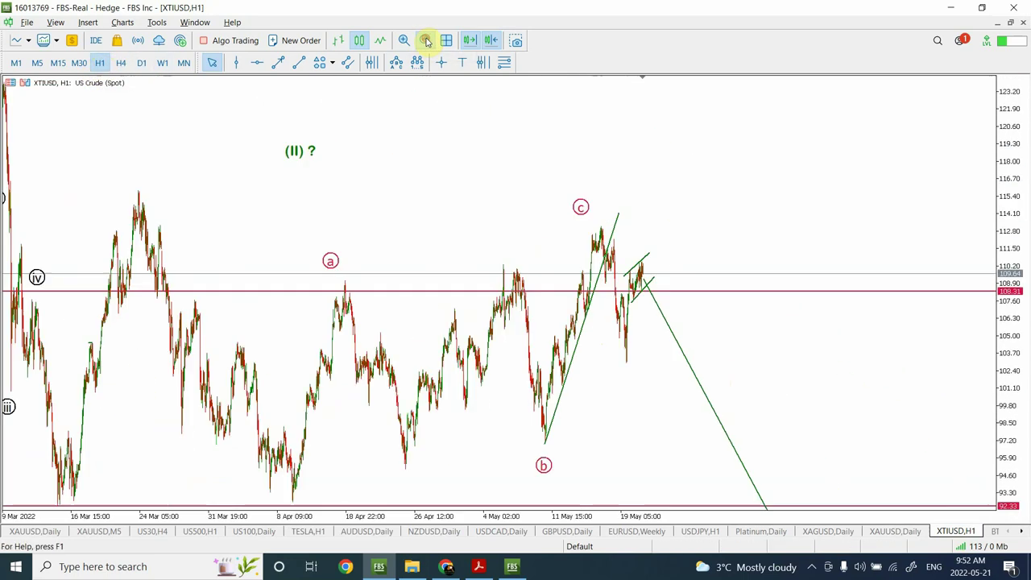
{"action": "left_click", "coordinate": [121, 63]}
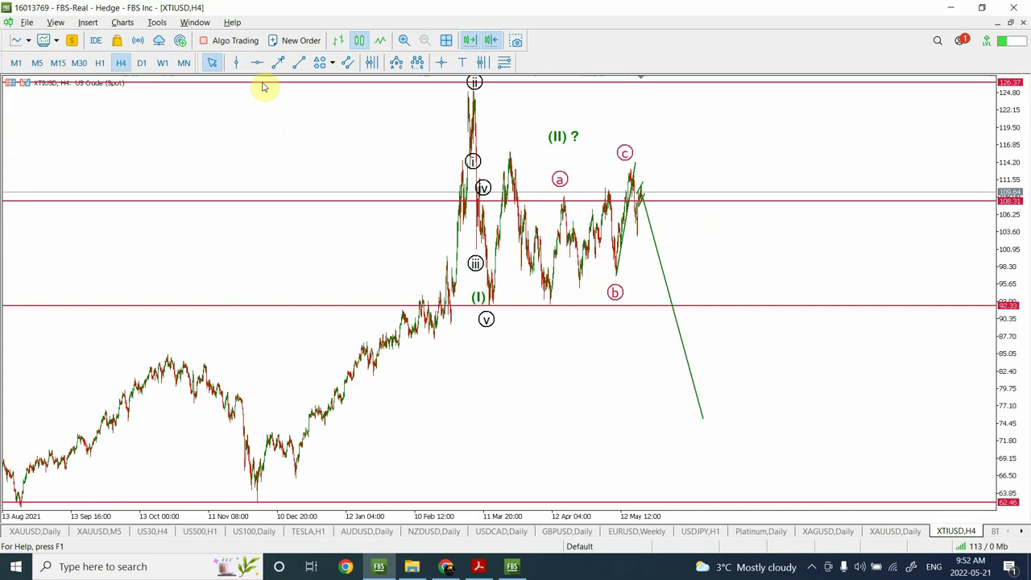
{"action": "double_click", "coordinate": [558, 141]}
{"action": "left_click_drag", "start_coordinate": [554, 138], "coordinate": [642, 147]}
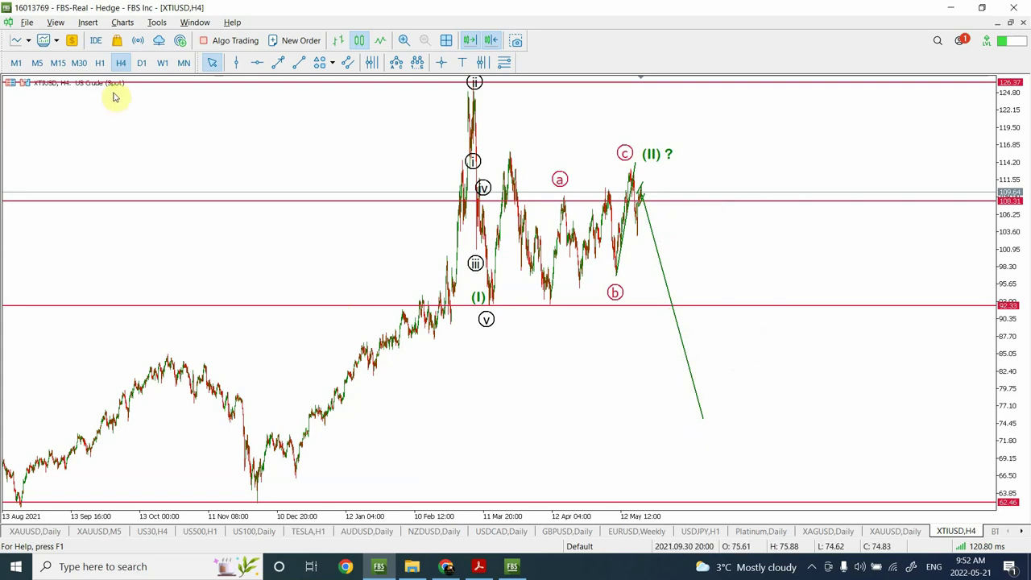
Try an 85.15 horizontal level and a downward projection line on crude H4, then delete both.
{"action": "left_click", "coordinate": [257, 66]}
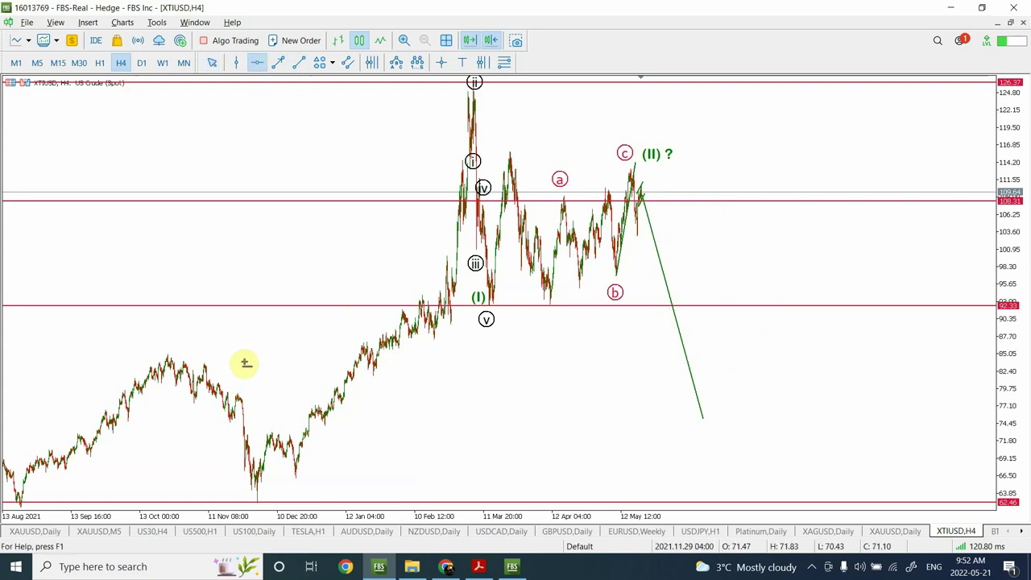
{"action": "left_click_drag", "start_coordinate": [244, 360], "coordinate": [249, 353]}
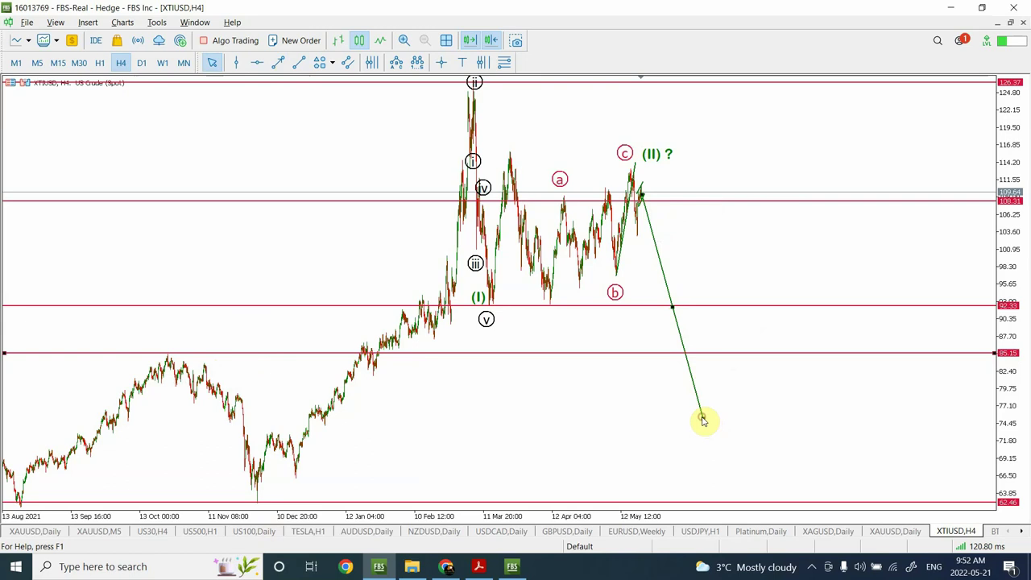
{"action": "left_click_drag", "start_coordinate": [701, 418], "coordinate": [737, 491]}
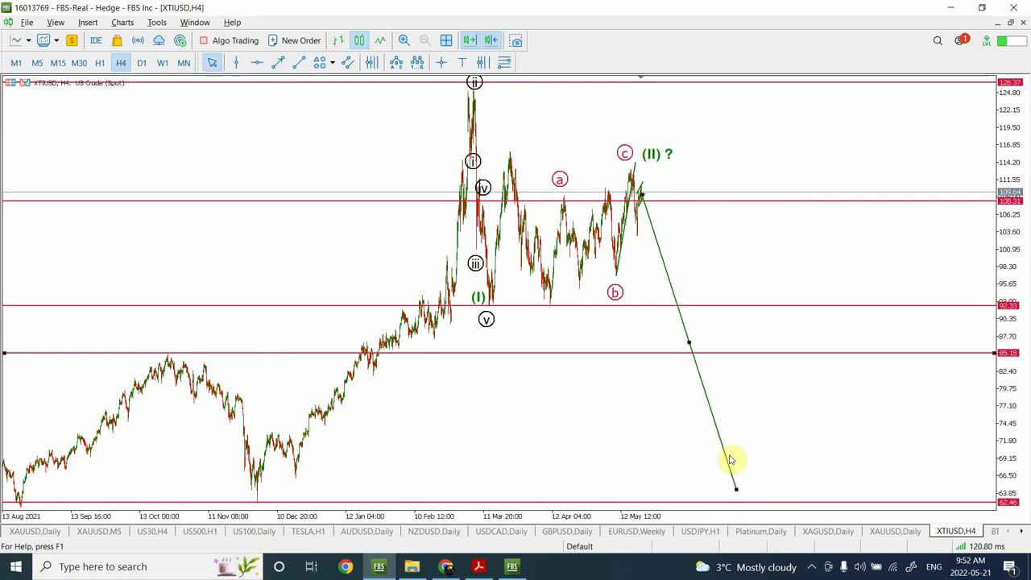
{"action": "left_click_drag", "start_coordinate": [736, 492], "coordinate": [689, 355]}
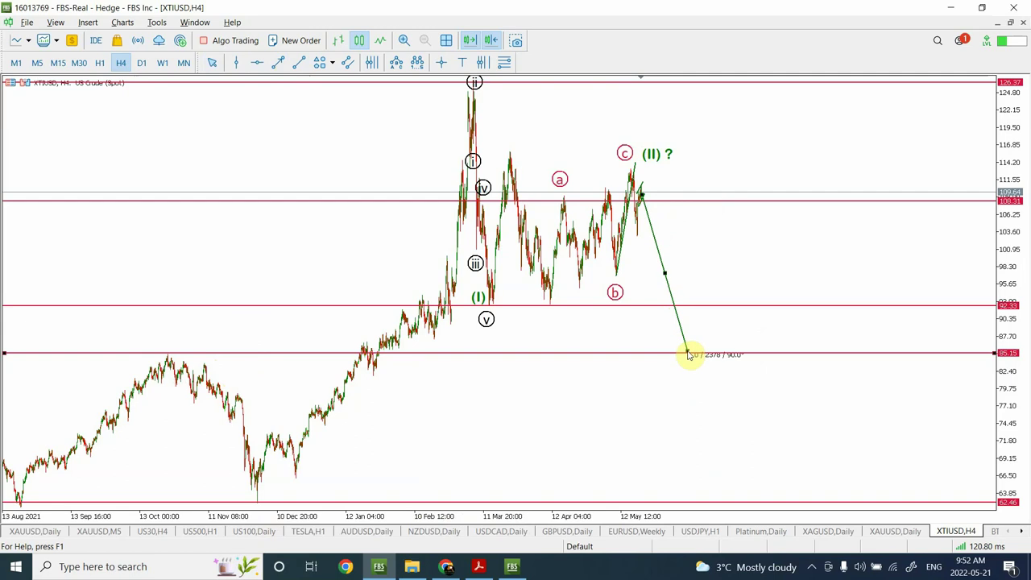
{"action": "left_click_drag", "start_coordinate": [689, 354], "coordinate": [760, 502]}
{"action": "key", "text": "Delete"}
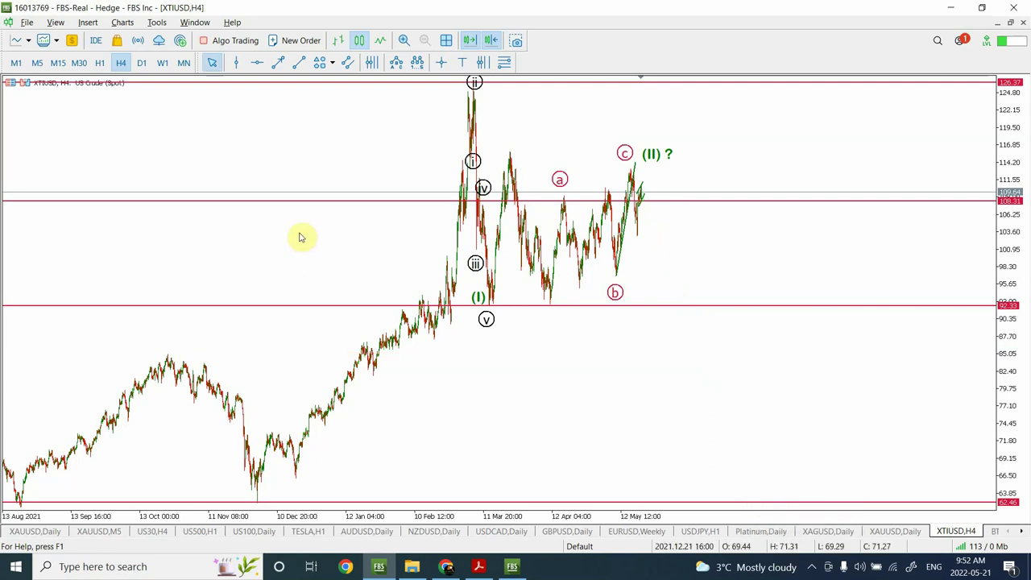
Switch US Crude to M15 and try a trendline from the 17 May high.
{"action": "left_click", "coordinate": [57, 63]}
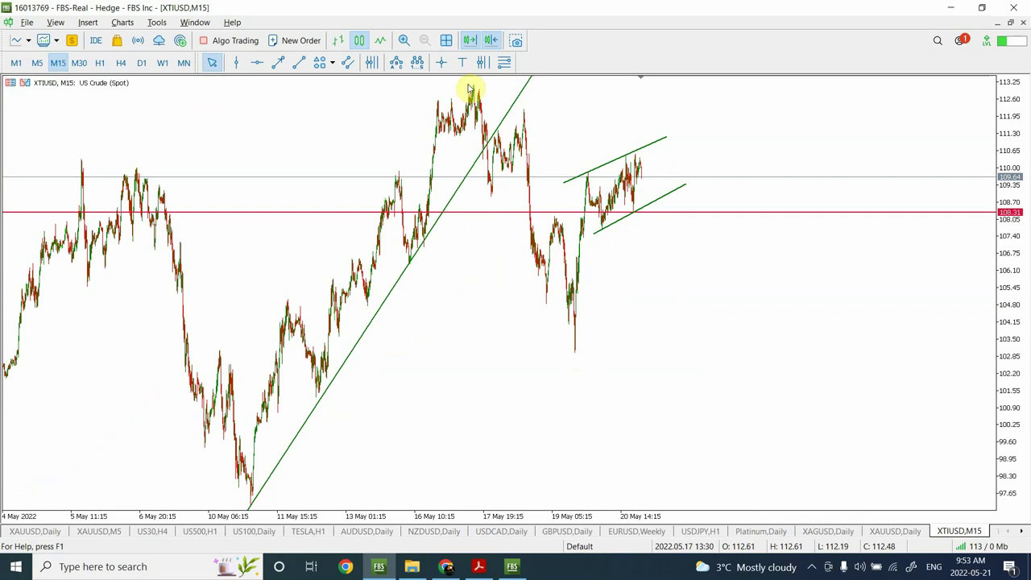
{"action": "left_click", "coordinate": [298, 63]}
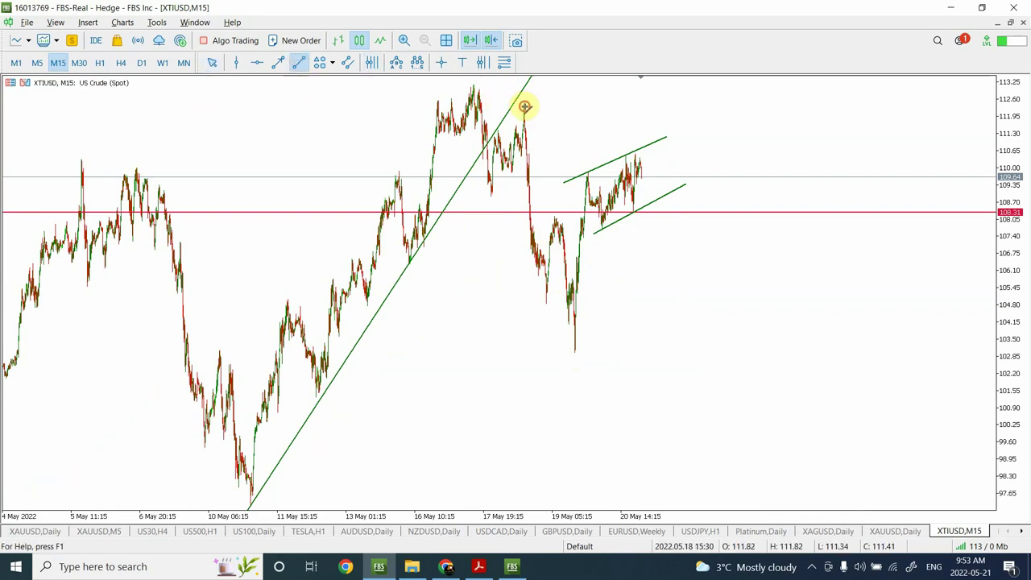
{"action": "left_click_drag", "start_coordinate": [524, 107], "coordinate": [598, 328]}
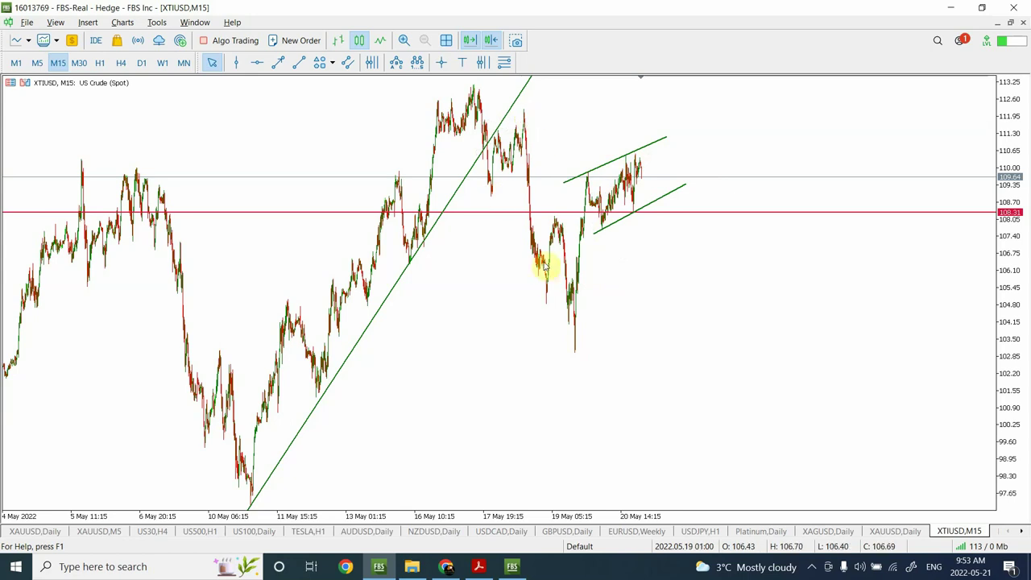
{"action": "mouse_move", "coordinate": [558, 223]}
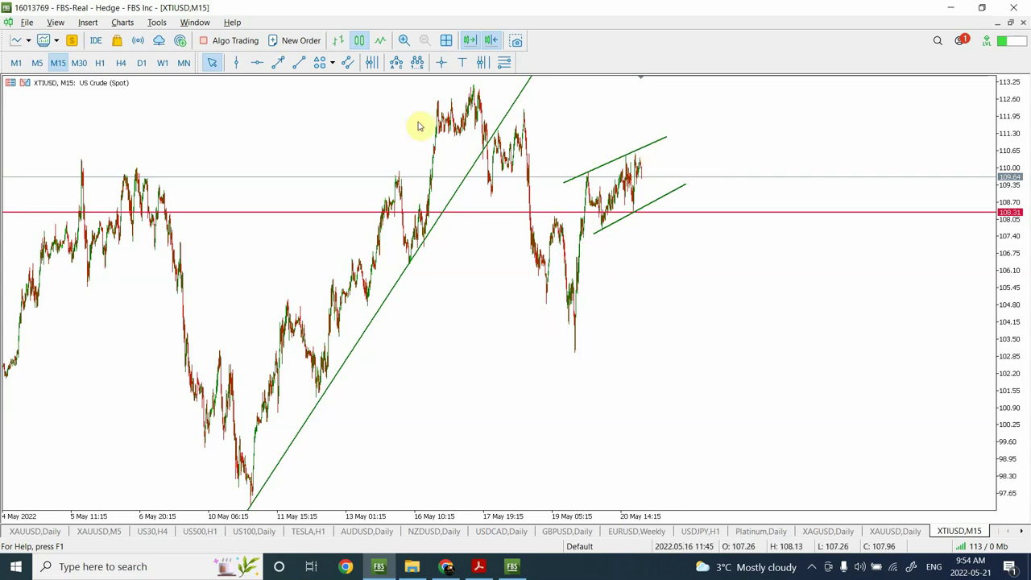
Draw a short steep trendline from the latest crude bars up to the channel top near 110.75.
{"action": "left_click", "coordinate": [299, 63]}
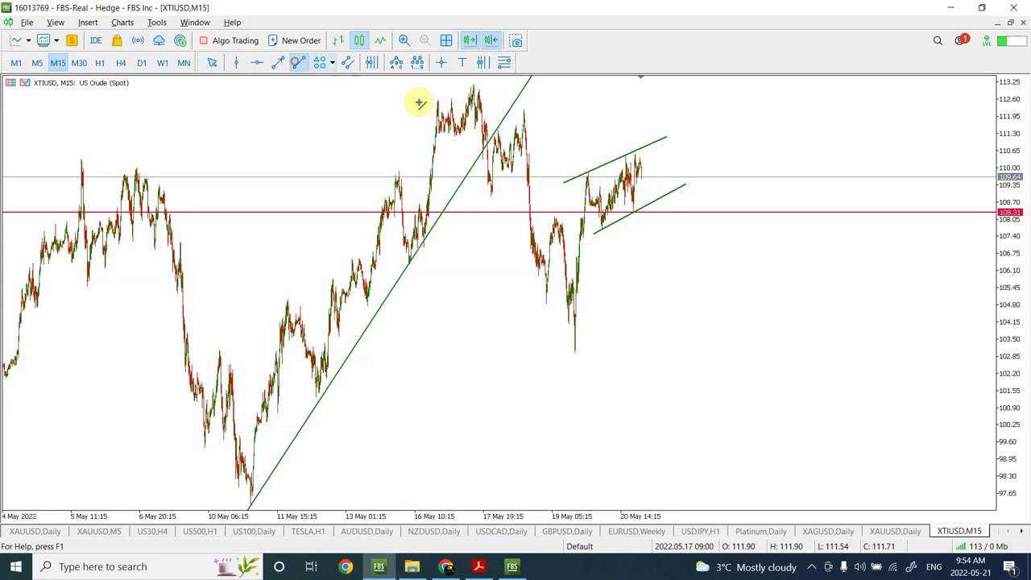
{"action": "left_click_drag", "start_coordinate": [648, 180], "coordinate": [650, 147]}
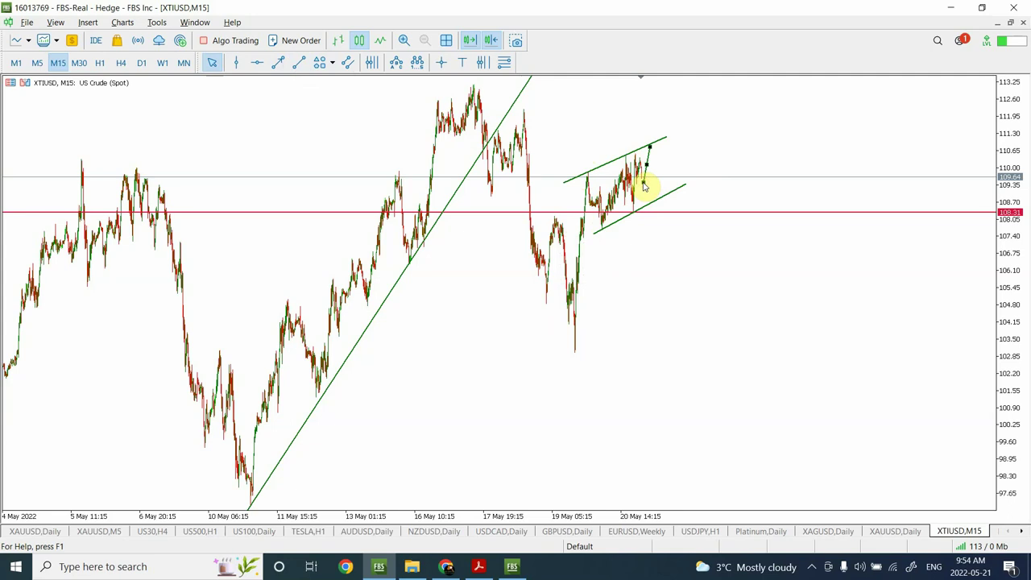
{"action": "left_click", "coordinate": [647, 167]}
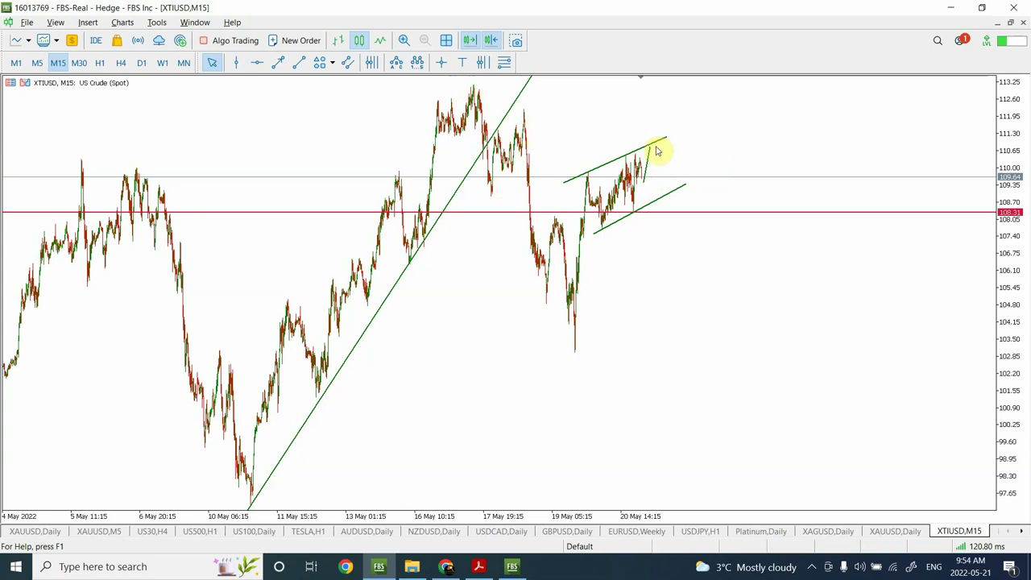
{"action": "left_click", "coordinate": [508, 66]}
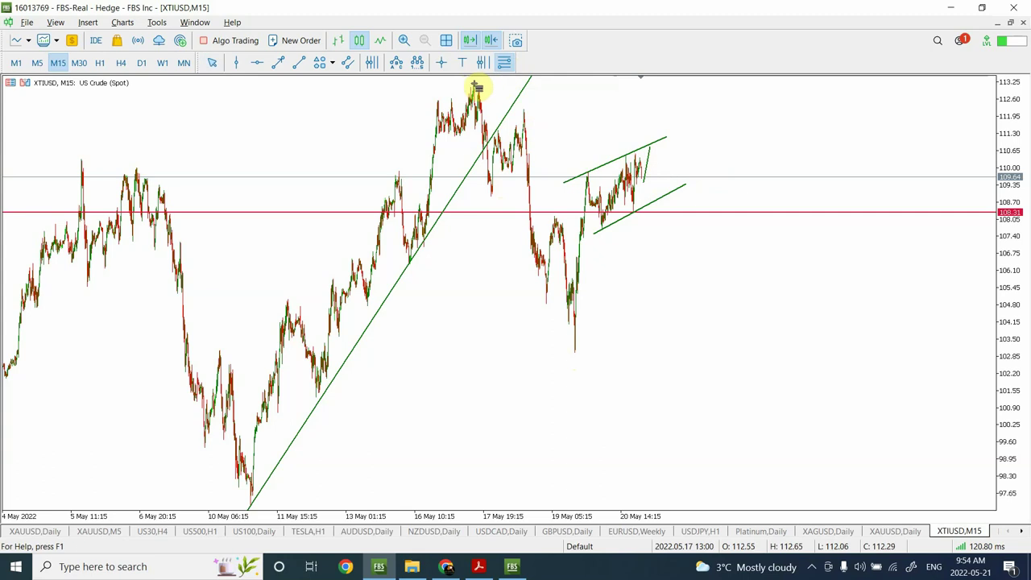
{"action": "left_click_drag", "start_coordinate": [473, 84], "coordinate": [729, 352]}
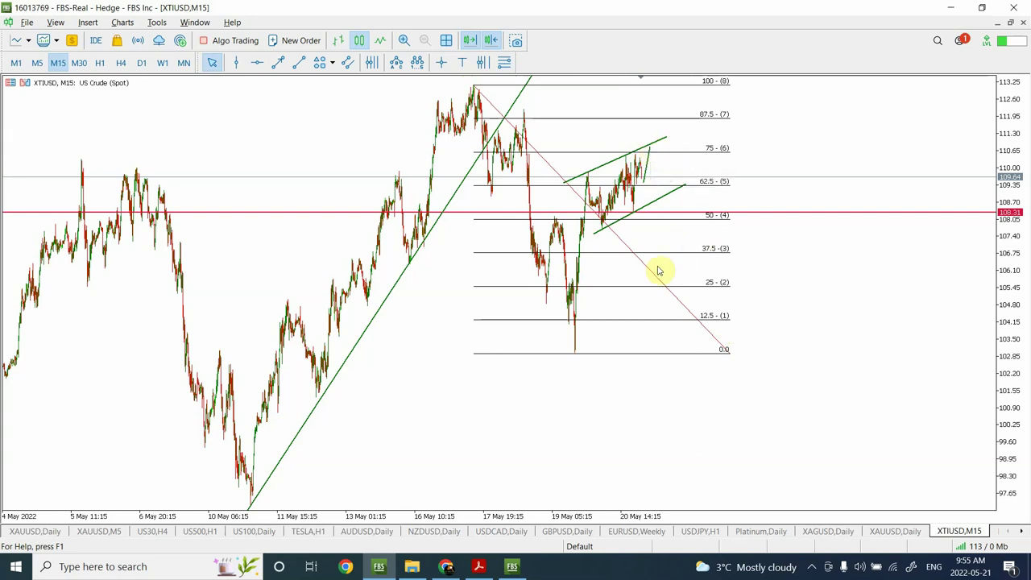
{"action": "key", "text": "Delete"}
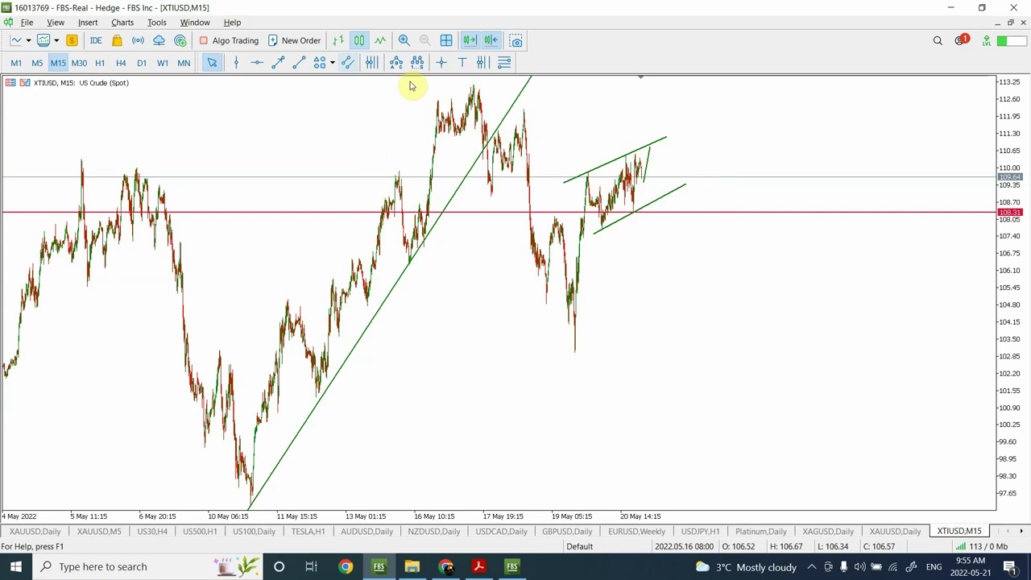
{"action": "left_click", "coordinate": [298, 65]}
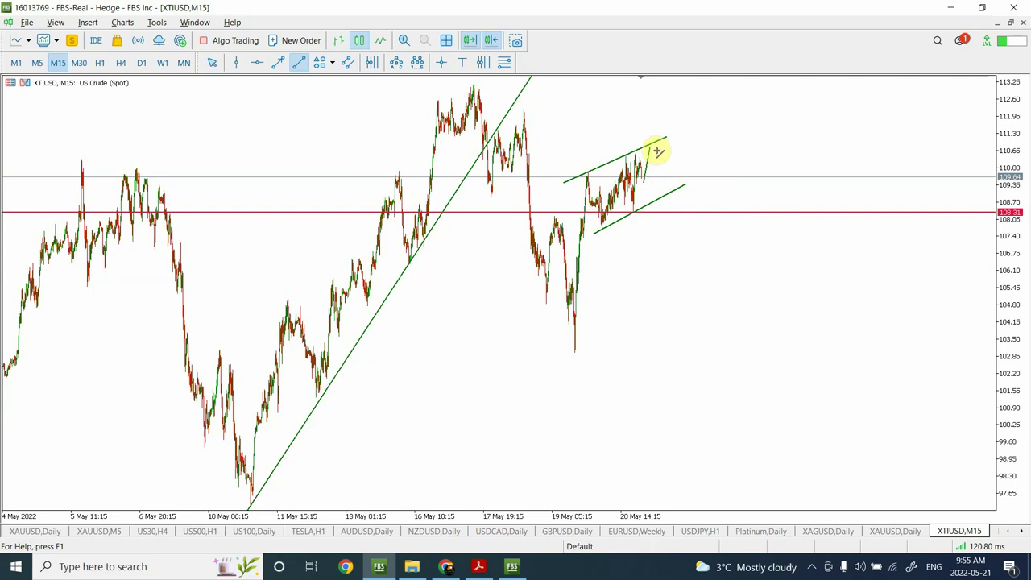
{"action": "left_click", "coordinate": [483, 62]}
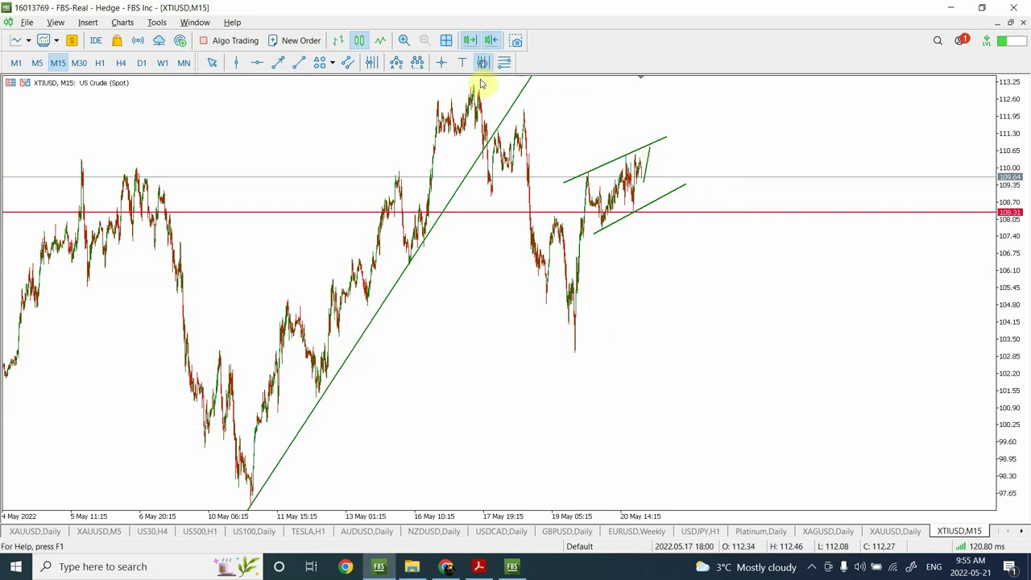
{"action": "left_click_drag", "start_coordinate": [476, 89], "coordinate": [546, 100]}
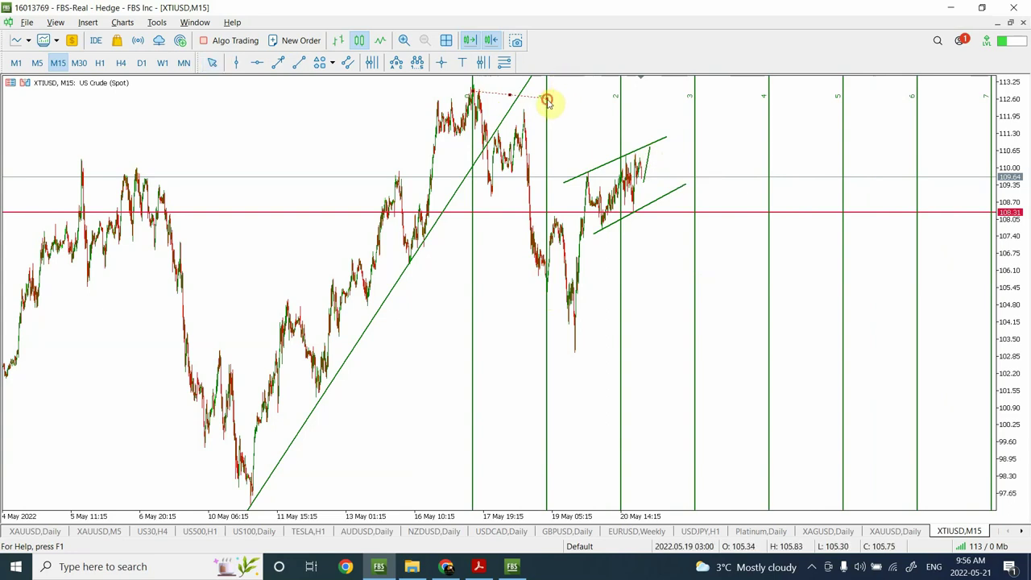
{"action": "left_click_drag", "start_coordinate": [547, 101], "coordinate": [576, 105]}
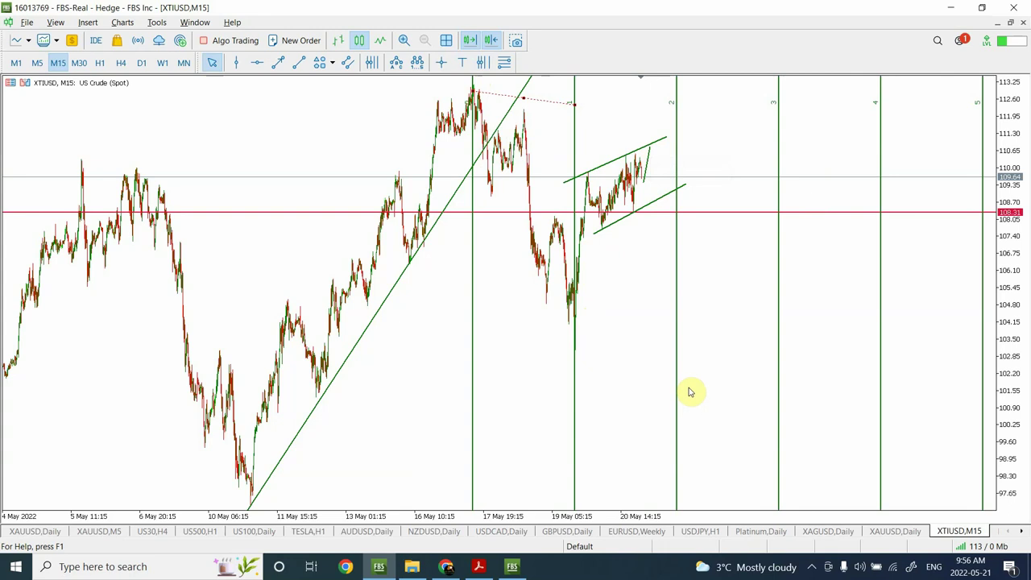
{"action": "key", "text": "Delete"}
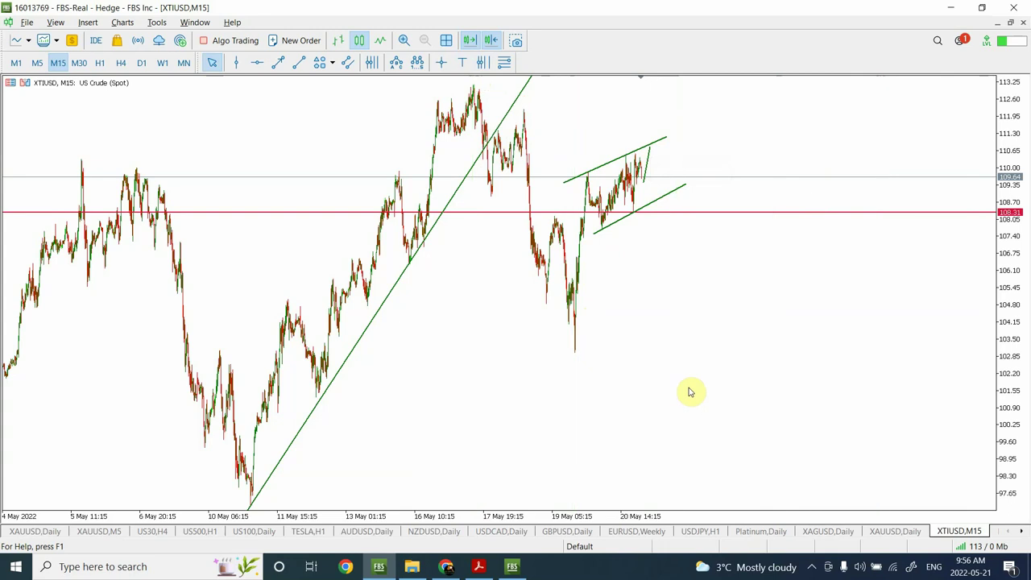
On crude H4, draw a falling trendline from the March high through the wave (c) top.
{"action": "left_click", "coordinate": [98, 64]}
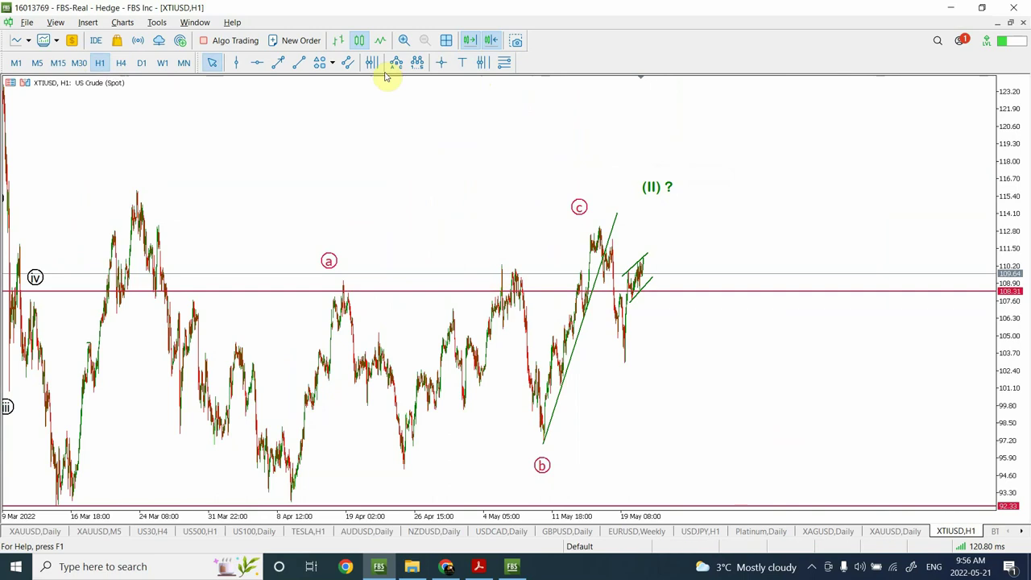
{"action": "left_click", "coordinate": [121, 64]}
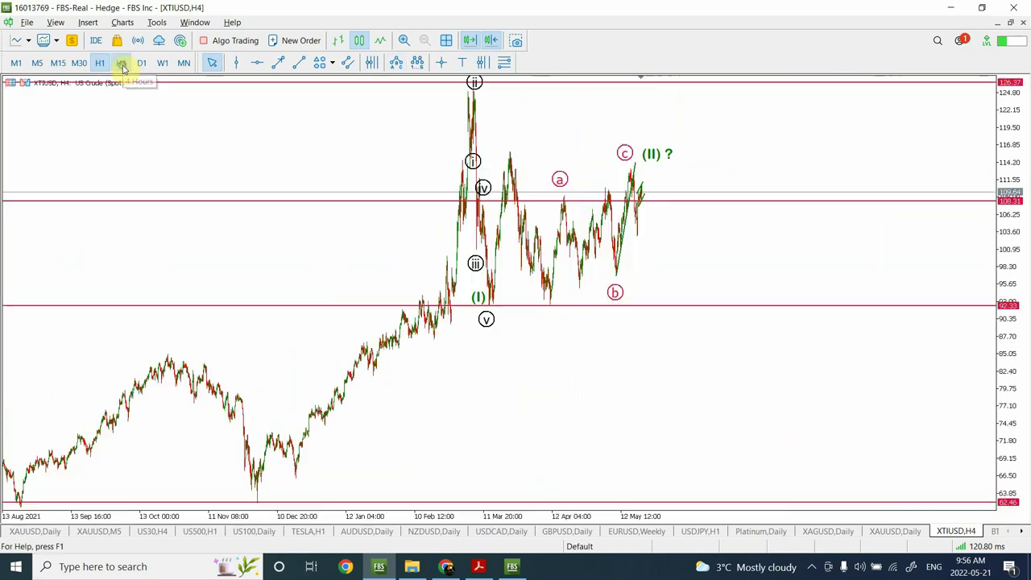
{"action": "left_click", "coordinate": [299, 63]}
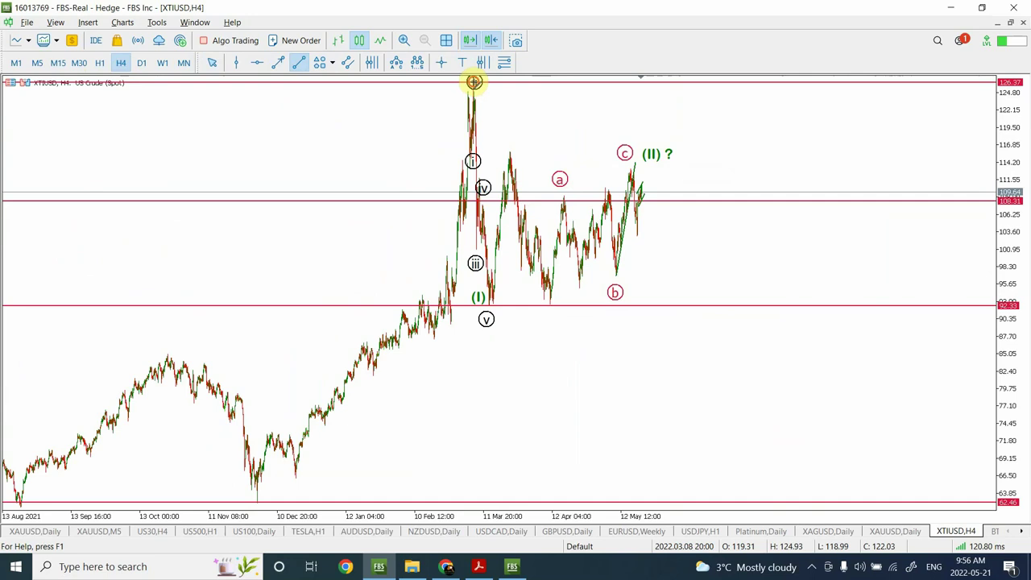
{"action": "left_click_drag", "start_coordinate": [474, 81], "coordinate": [844, 290]}
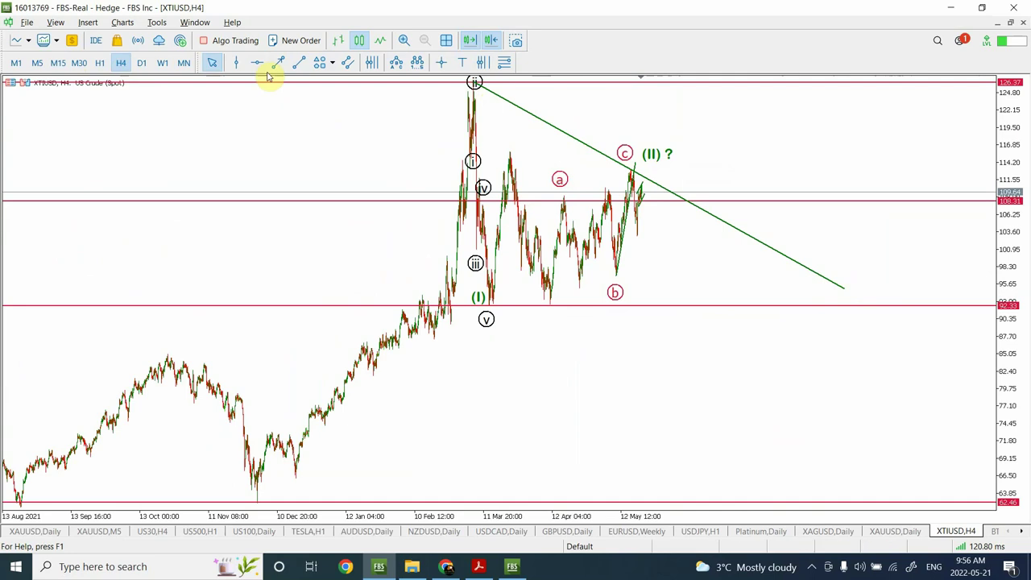
Check the new trendline on H1, return to H4, then bring up the BTCUSD chart.
{"action": "left_click", "coordinate": [100, 65]}
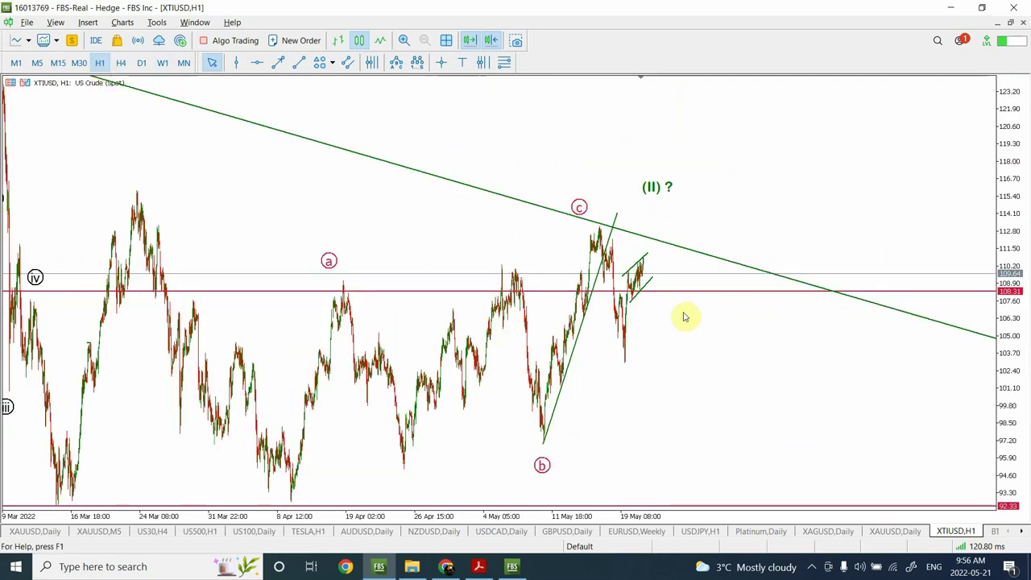
{"action": "left_click", "coordinate": [121, 64]}
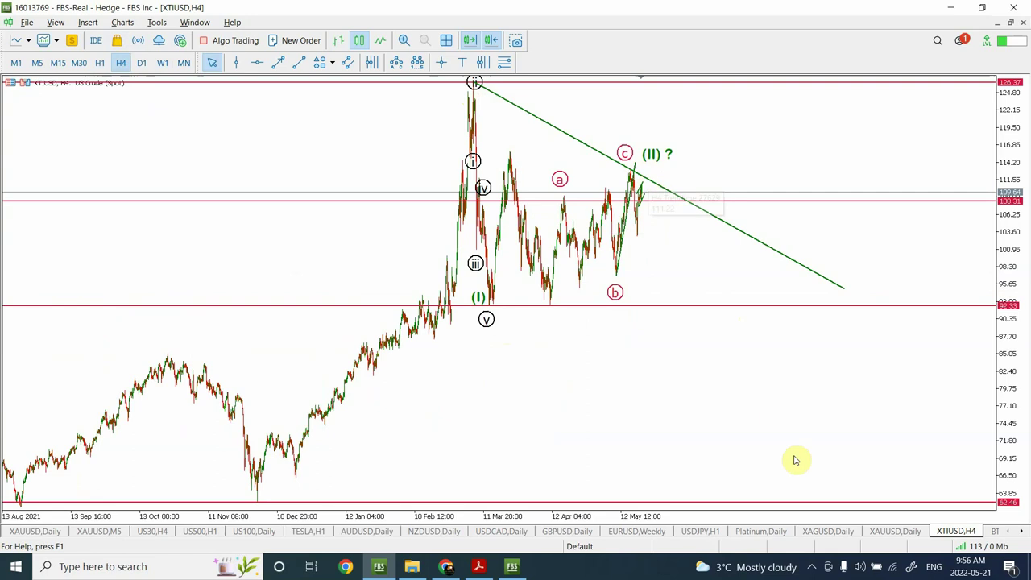
{"action": "left_click", "coordinate": [996, 533]}
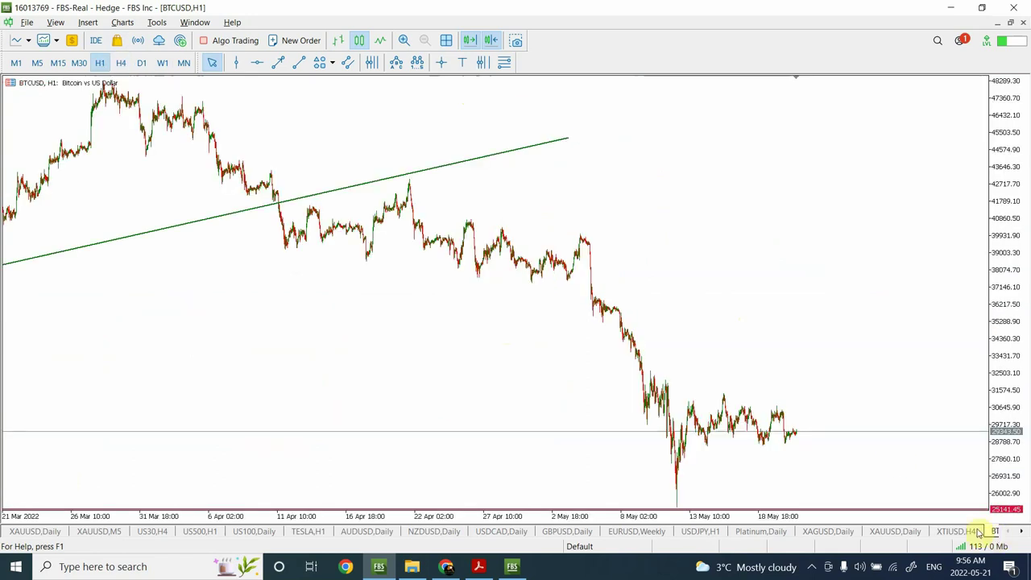
Put BTCUSD on daily candles and zoom out until history back to 2018 shows.
{"action": "left_click", "coordinate": [141, 63]}
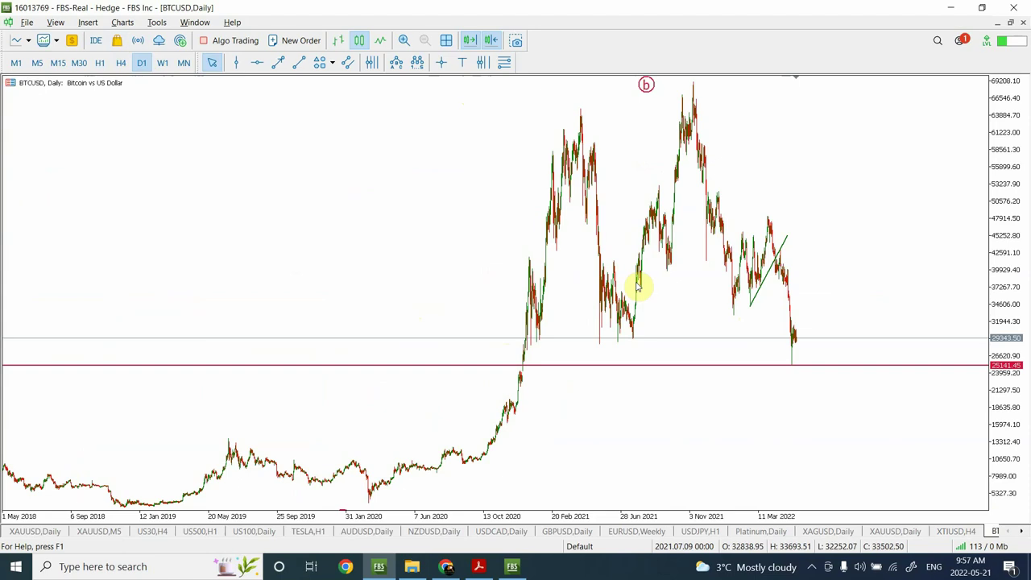
{"action": "left_click", "coordinate": [403, 41]}
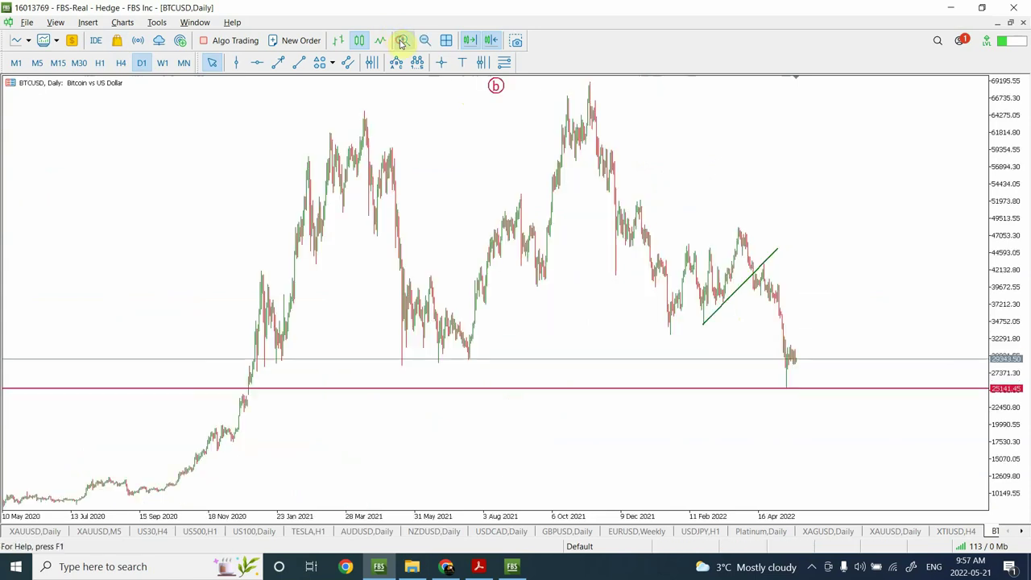
{"action": "left_click", "coordinate": [400, 41]}
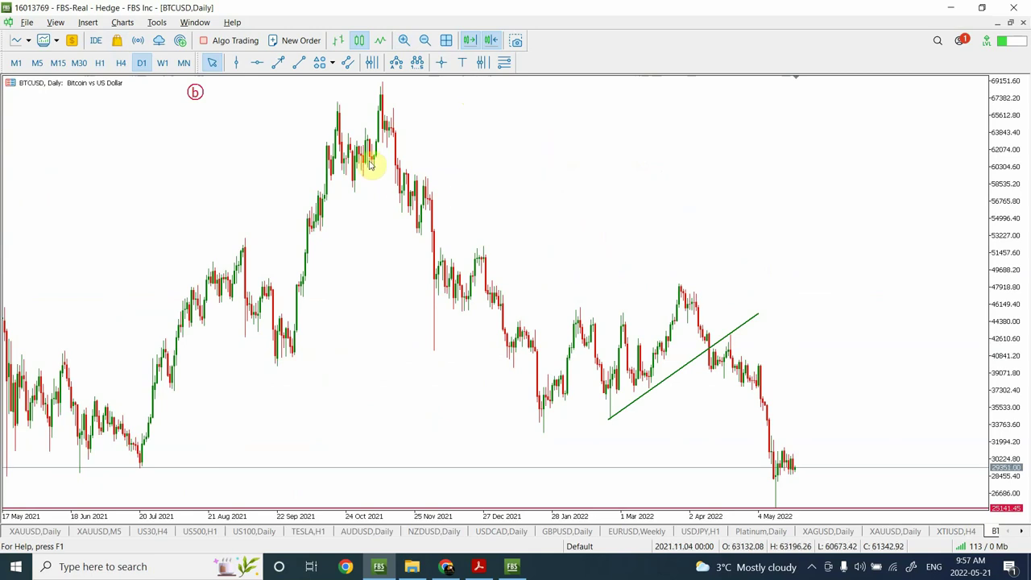
{"action": "left_click", "coordinate": [425, 41]}
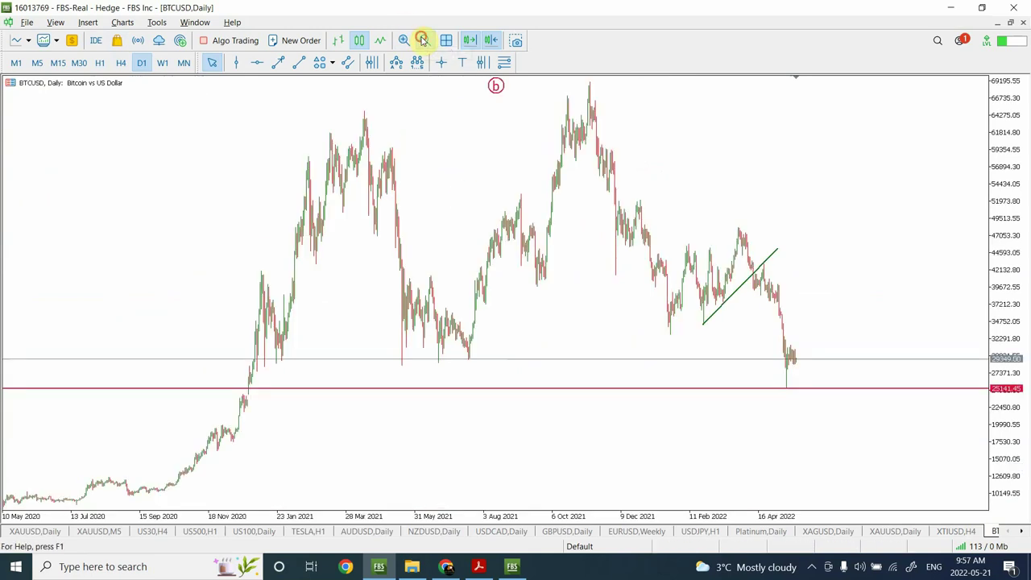
{"action": "left_click", "coordinate": [425, 41]}
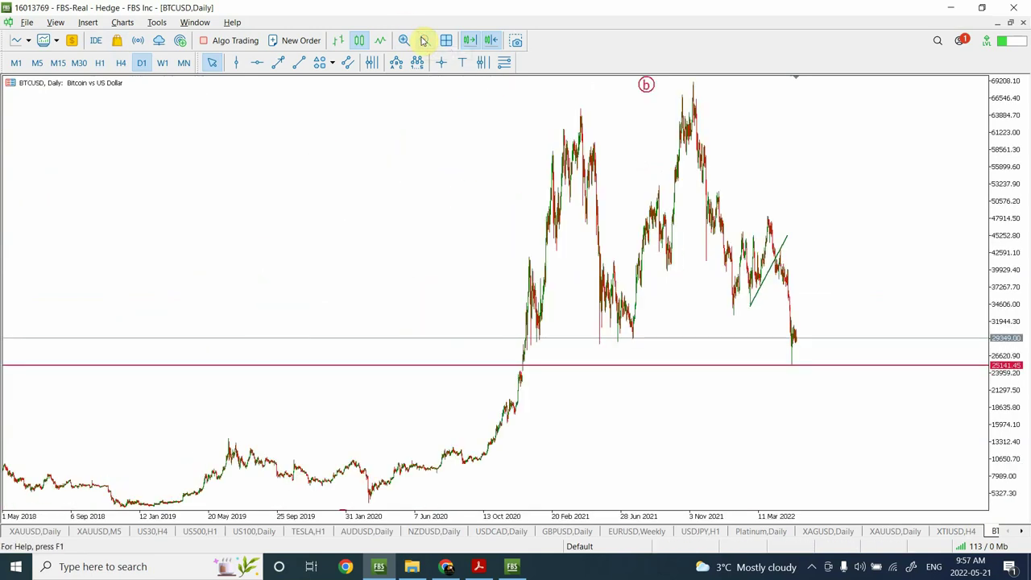
Draw the first projected leg down toward about 18,600 and the rebound leg back up.
{"action": "left_click", "coordinate": [299, 68]}
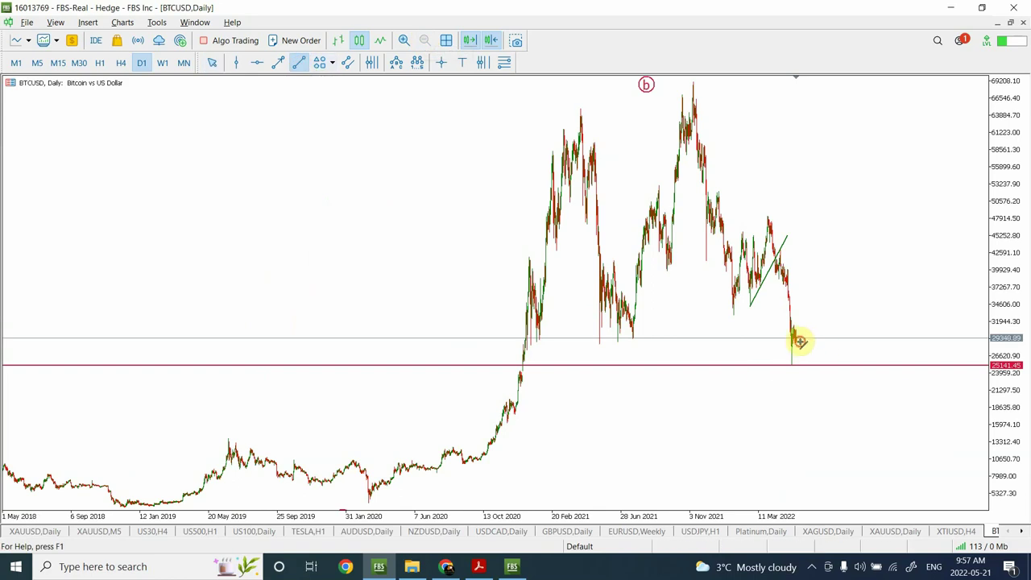
{"action": "mouse_move", "coordinate": [800, 342]}
{"action": "left_mouse_down"}
{"action": "mouse_move", "coordinate": [822, 395]}
{"action": "mouse_move", "coordinate": [814, 405]}
{"action": "left_mouse_up"}
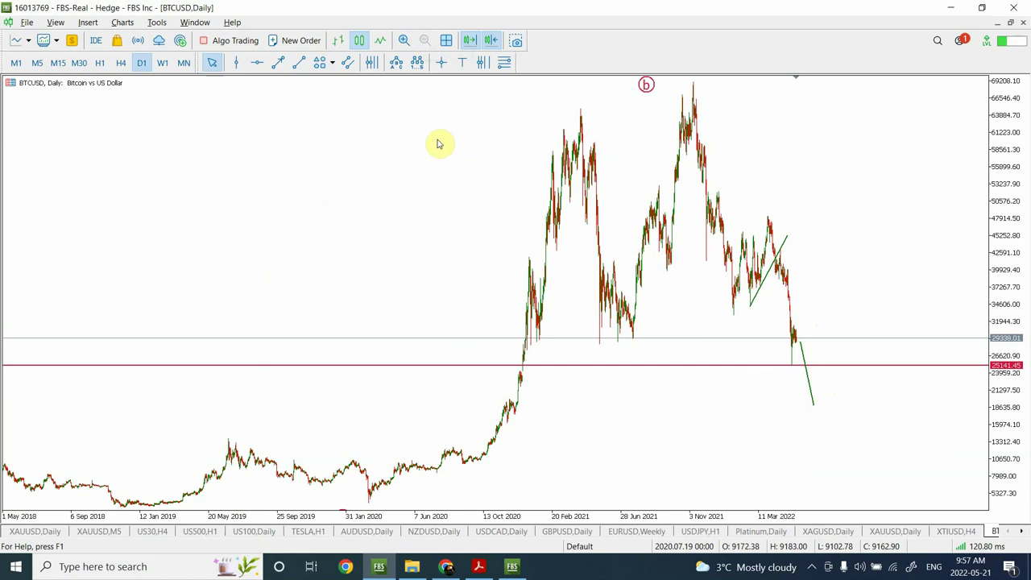
{"action": "left_click", "coordinate": [299, 65]}
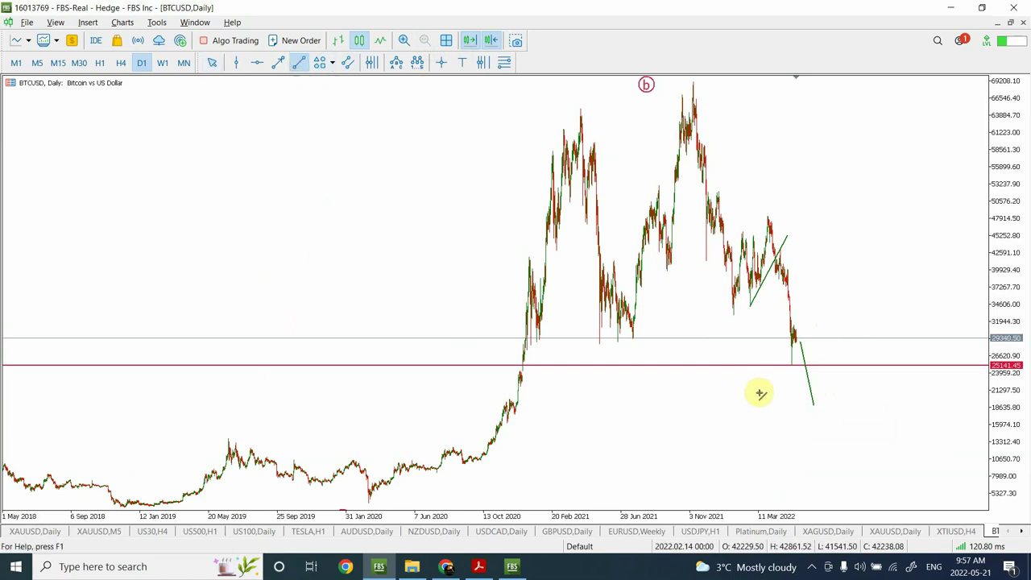
{"action": "left_click_drag", "start_coordinate": [818, 411], "coordinate": [817, 409]}
{"action": "left_click_drag", "start_coordinate": [817, 409], "coordinate": [829, 346]}
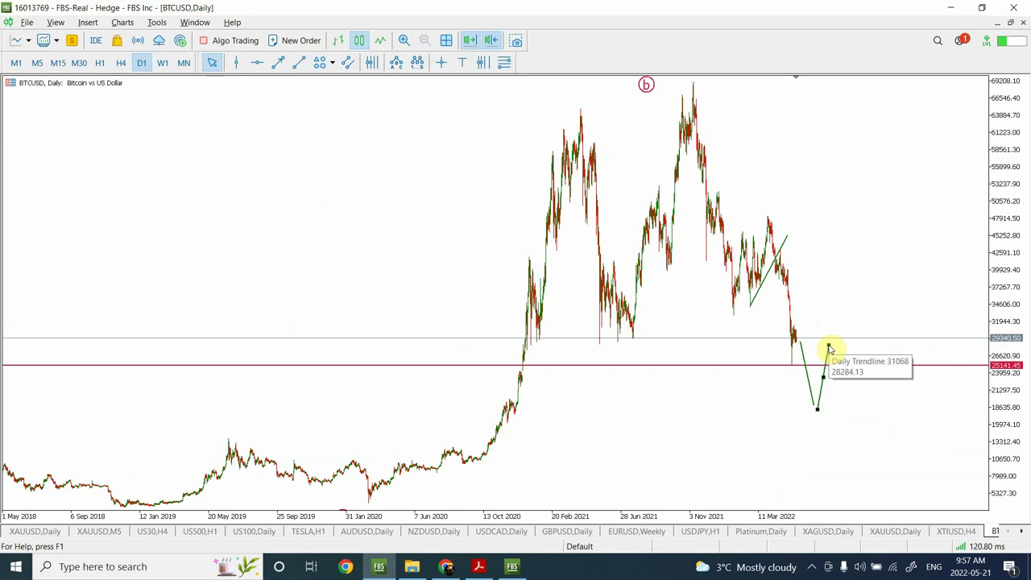
{"action": "left_click", "coordinate": [829, 349]}
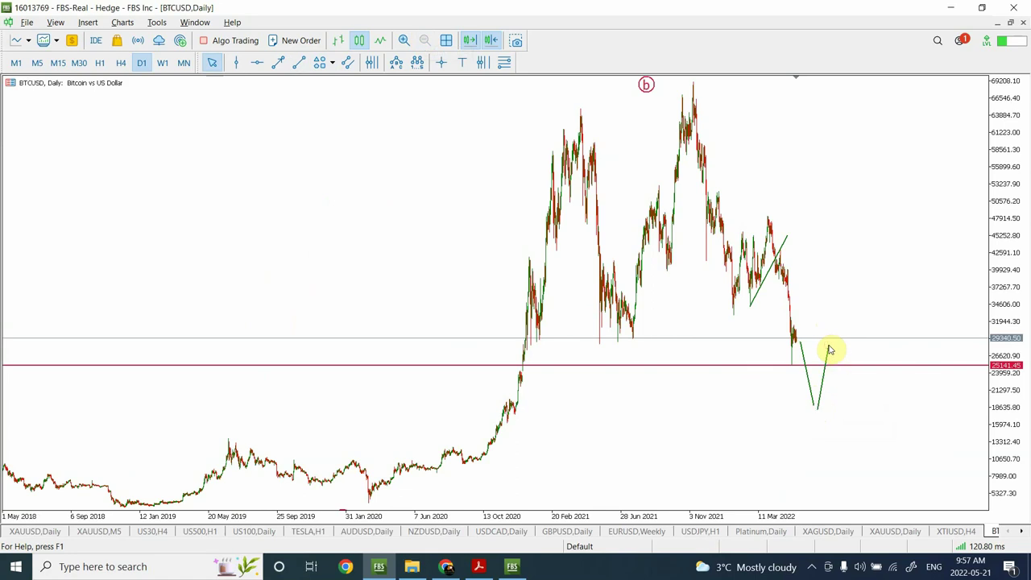
Add the second projected down leg and the final leg rising back above 25141.45.
{"action": "left_click", "coordinate": [301, 64]}
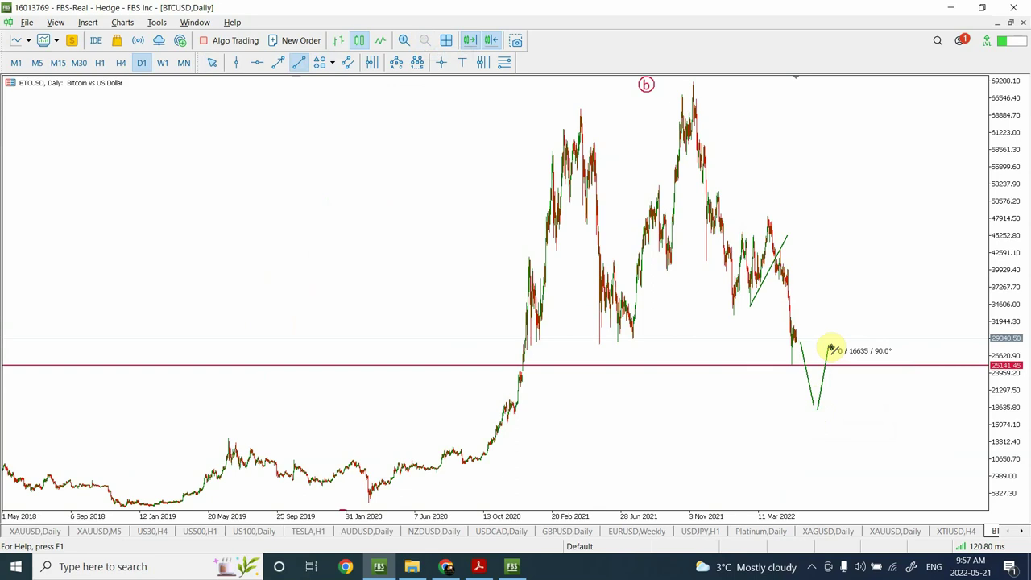
{"action": "left_click_drag", "start_coordinate": [831, 348], "coordinate": [863, 408]}
{"action": "left_click", "coordinate": [862, 409]}
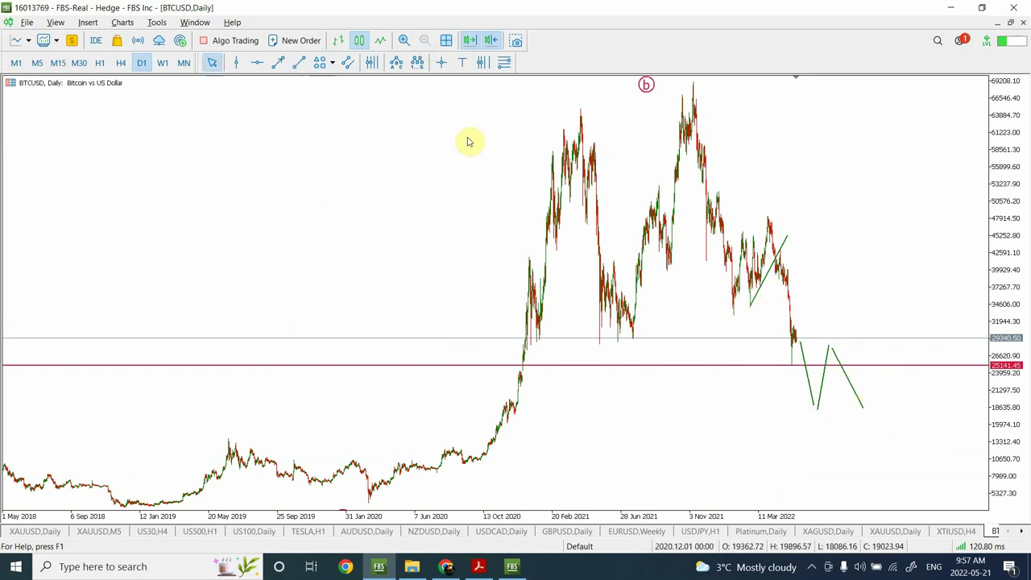
{"action": "left_click", "coordinate": [299, 65]}
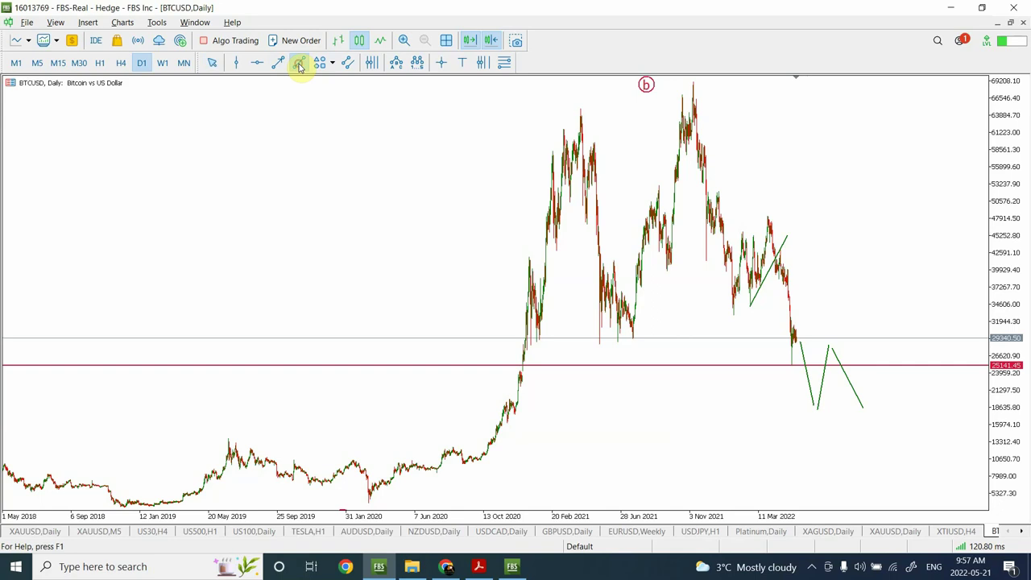
{"action": "left_click_drag", "start_coordinate": [865, 409], "coordinate": [879, 348]}
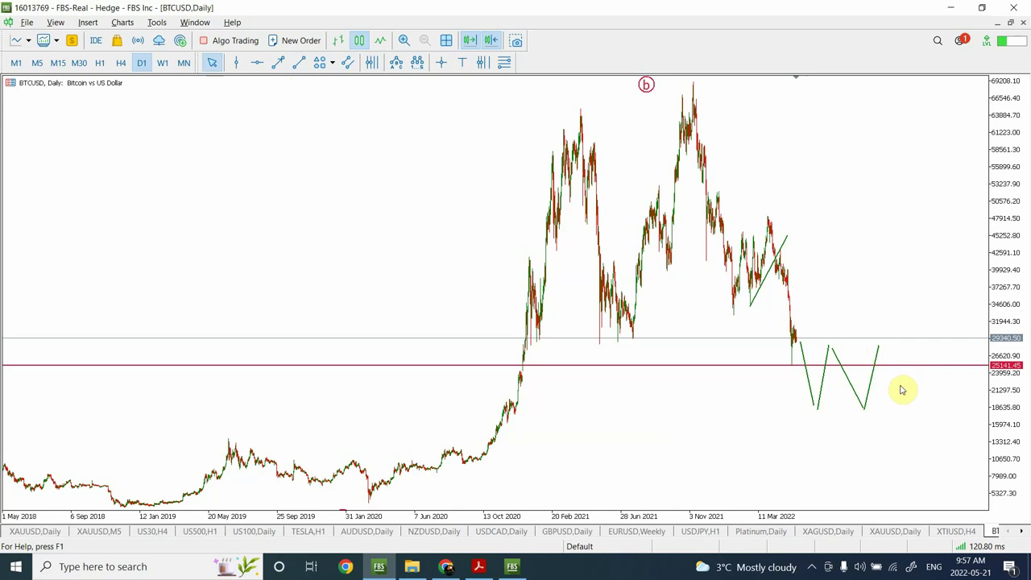
Adjust the rebound line's upper endpoint to join the second down leg.
{"action": "double_click", "coordinate": [830, 352]}
{"action": "mouse_move", "coordinate": [829, 348]}
{"action": "left_mouse_down"}
{"action": "mouse_move", "coordinate": [863, 269]}
{"action": "mouse_move", "coordinate": [831, 350]}
{"action": "left_mouse_up"}
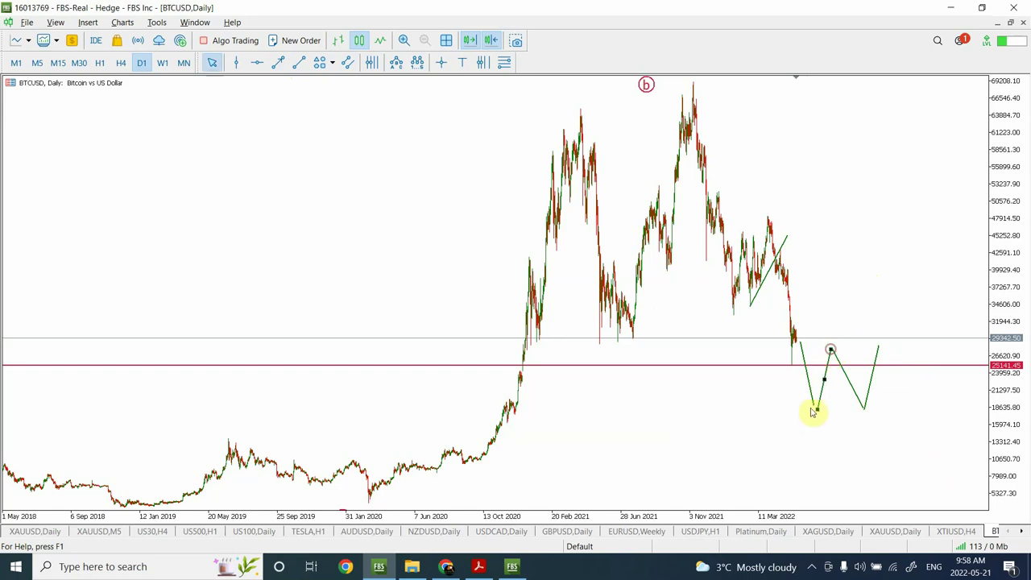
{"action": "left_click", "coordinate": [830, 359]}
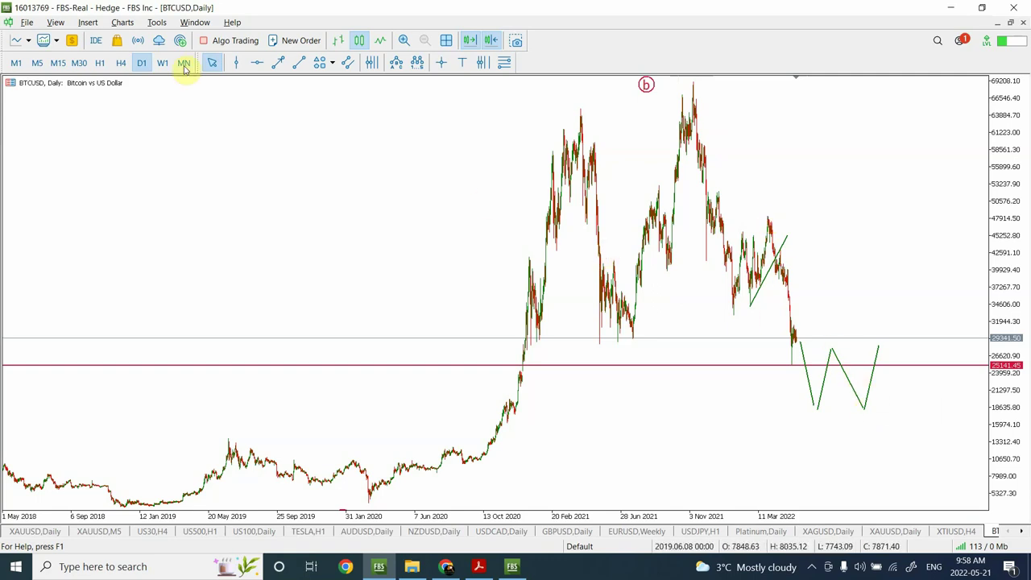
Put BTCUSD on H1 candles and zoom so the 12 May low meets the red 25141.45 line.
{"action": "left_click", "coordinate": [101, 63]}
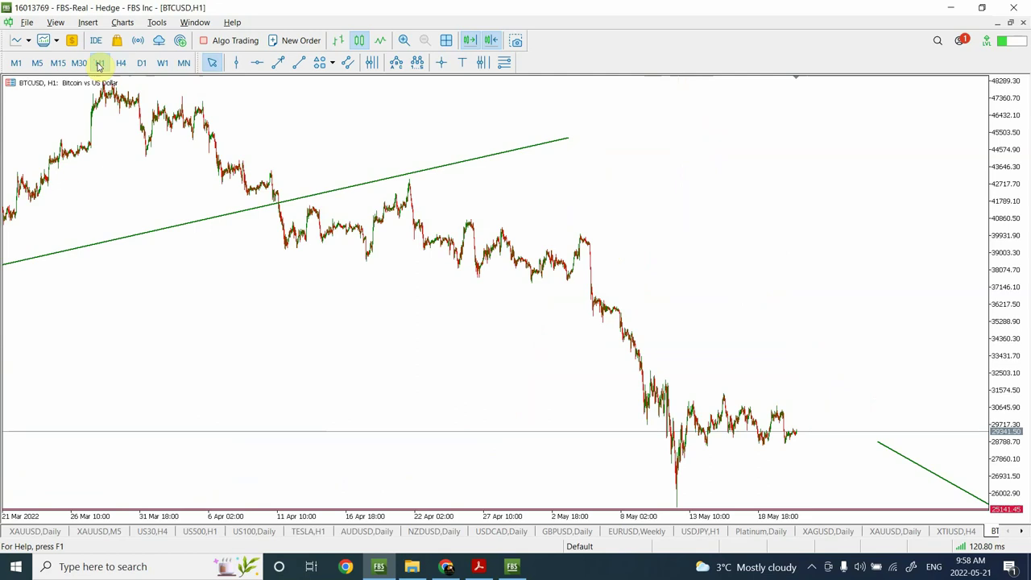
{"action": "left_click", "coordinate": [403, 42]}
{"action": "left_click", "coordinate": [403, 41]}
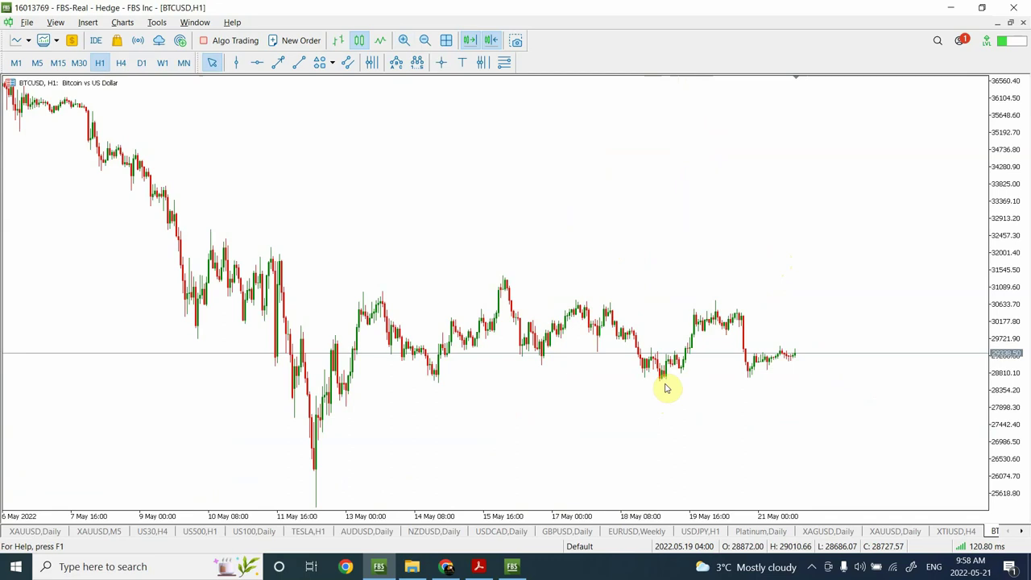
{"action": "left_click", "coordinate": [424, 40]}
{"action": "left_click", "coordinate": [425, 41]}
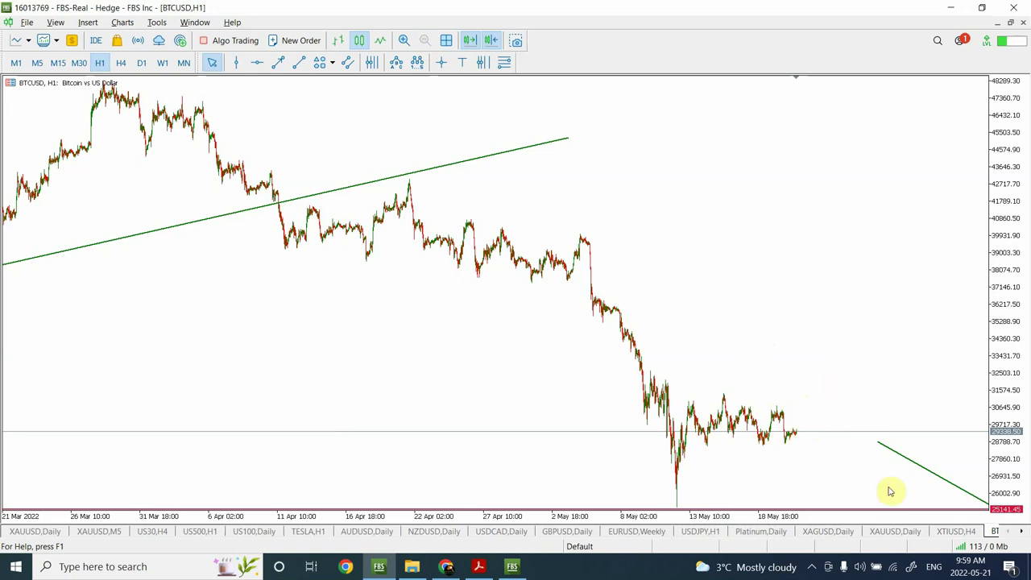
Draw green trendlines over the mid-May highs near 31,500 and under the lows, rising from the May low.
{"action": "left_click", "coordinate": [301, 65]}
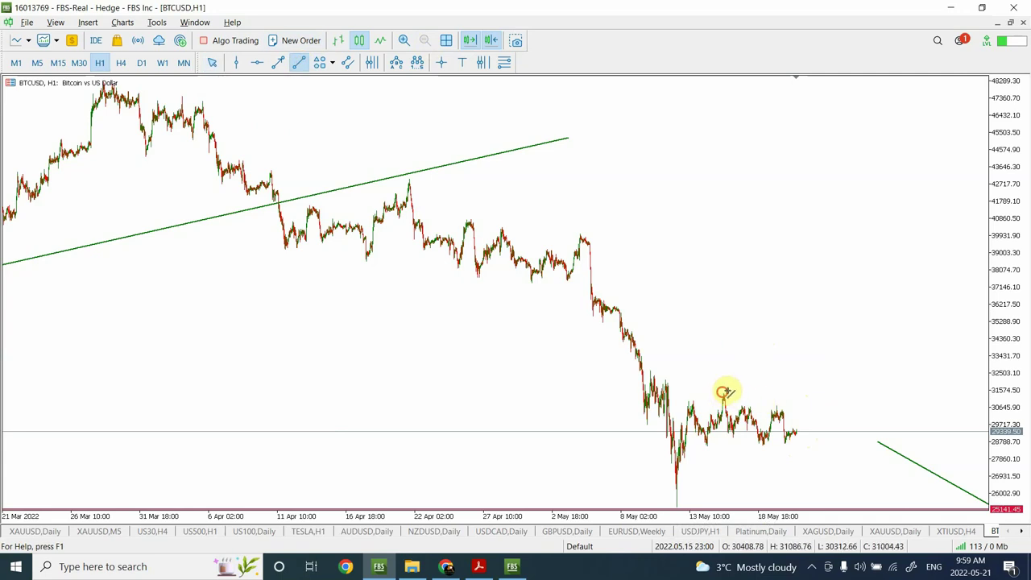
{"action": "left_click_drag", "start_coordinate": [723, 392], "coordinate": [819, 391]}
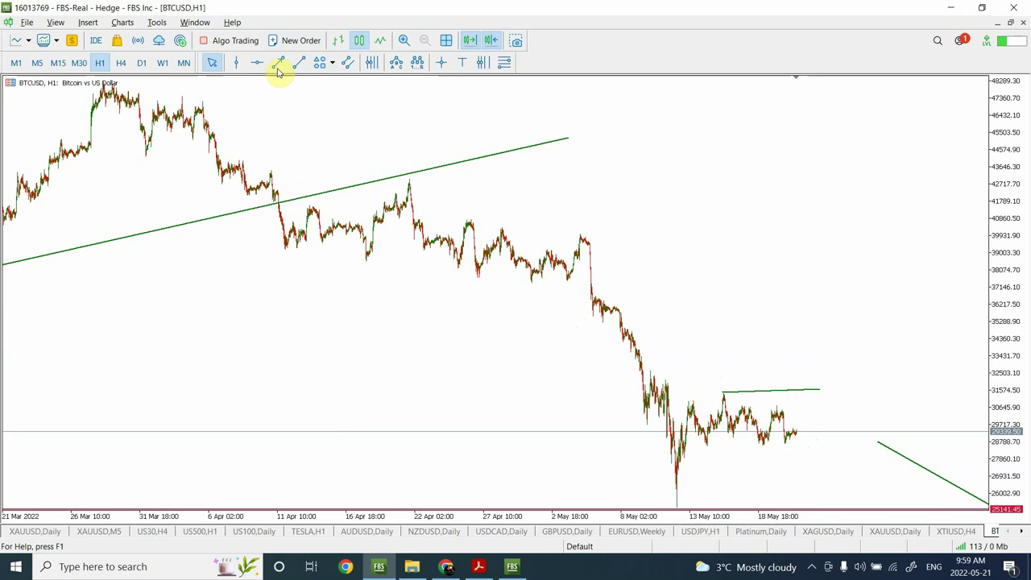
{"action": "left_click", "coordinate": [299, 63]}
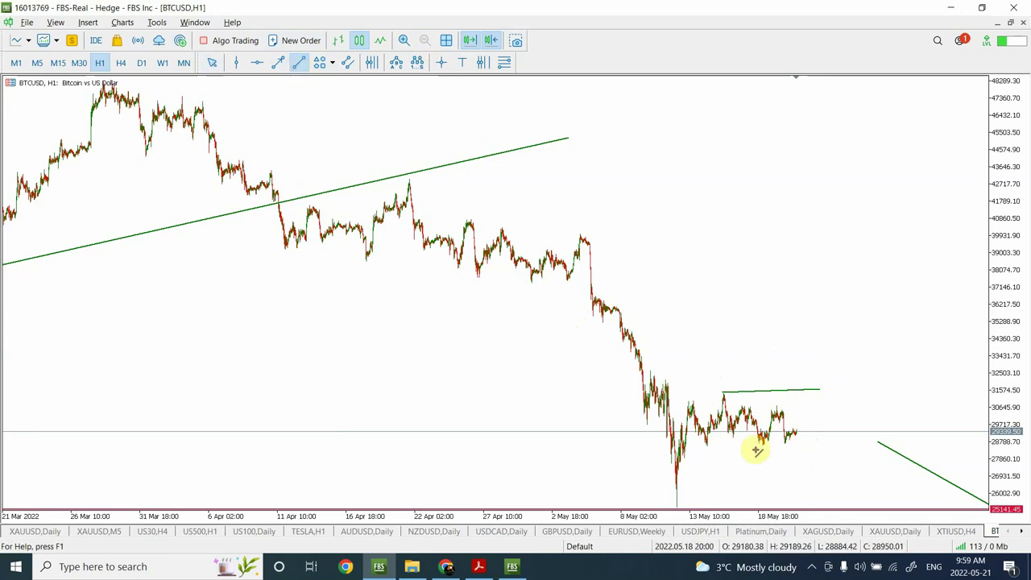
{"action": "left_click_drag", "start_coordinate": [752, 449], "coordinate": [834, 442]}
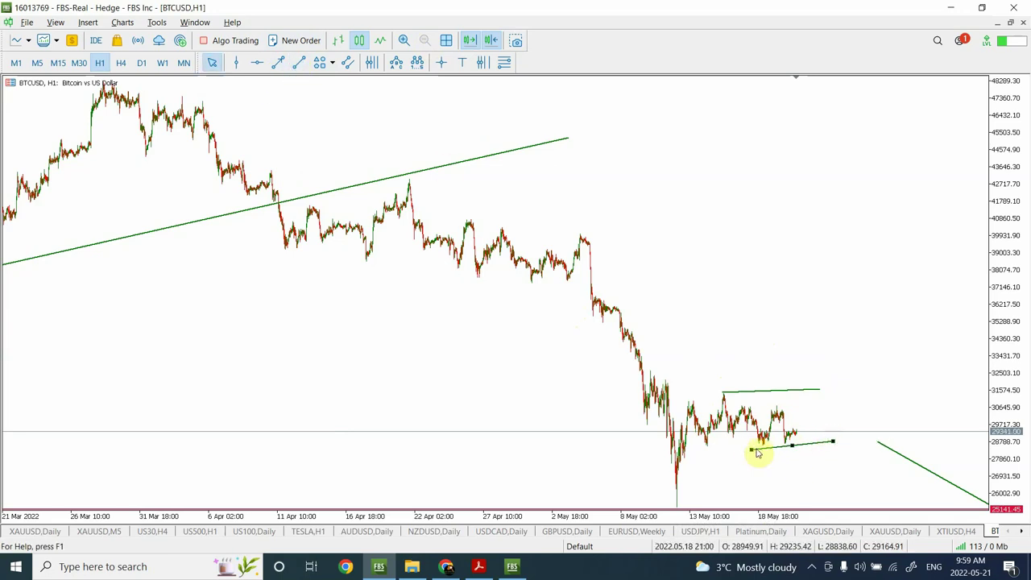
{"action": "left_click_drag", "start_coordinate": [750, 449], "coordinate": [684, 461]}
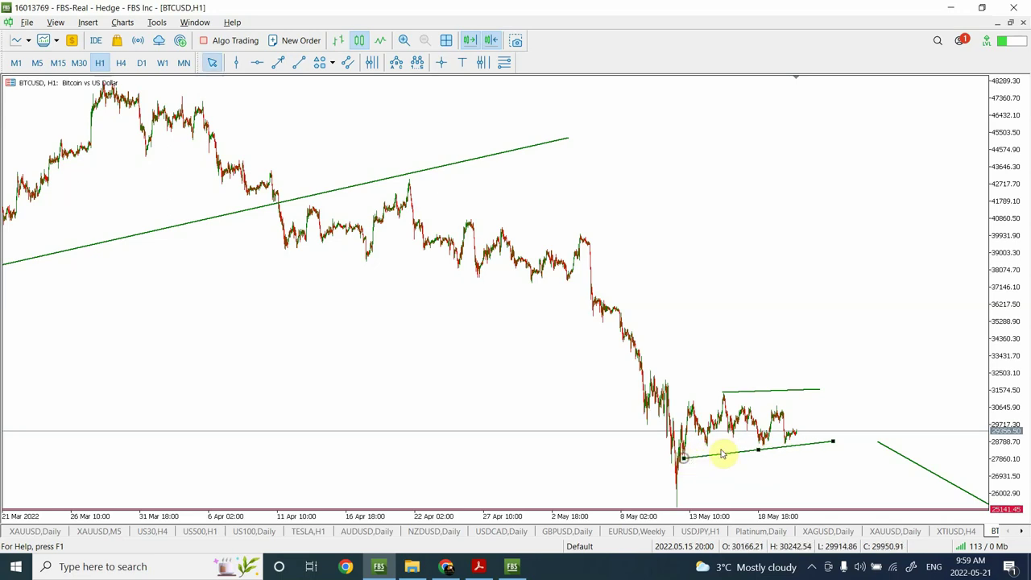
{"action": "left_click_drag", "start_coordinate": [834, 442], "coordinate": [856, 454]}
{"action": "left_click", "coordinate": [856, 454]}
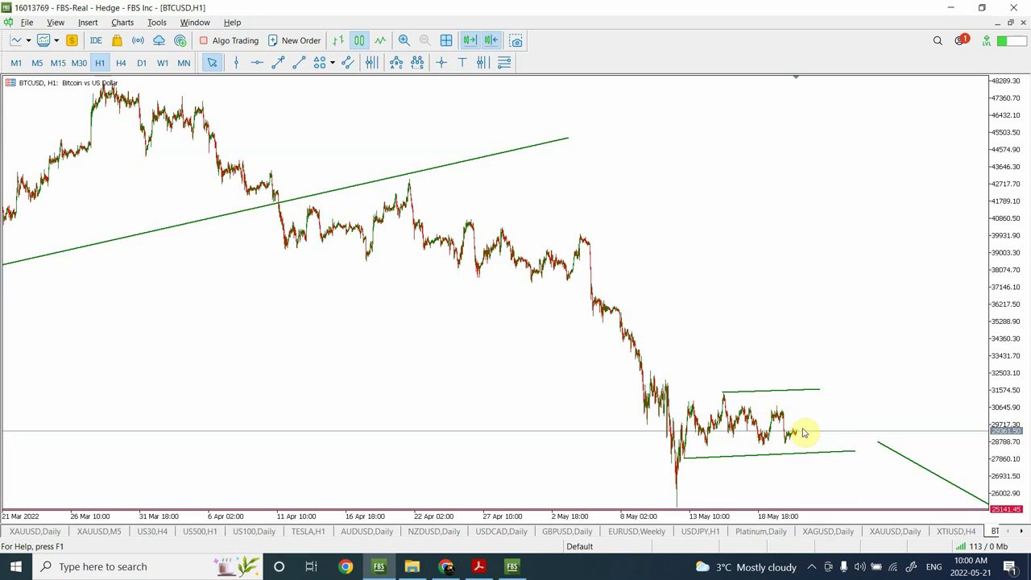
Step BTCUSD through H4 to D1 candles, showing the green W-shaped projection and circled b label.
{"action": "left_click", "coordinate": [122, 65]}
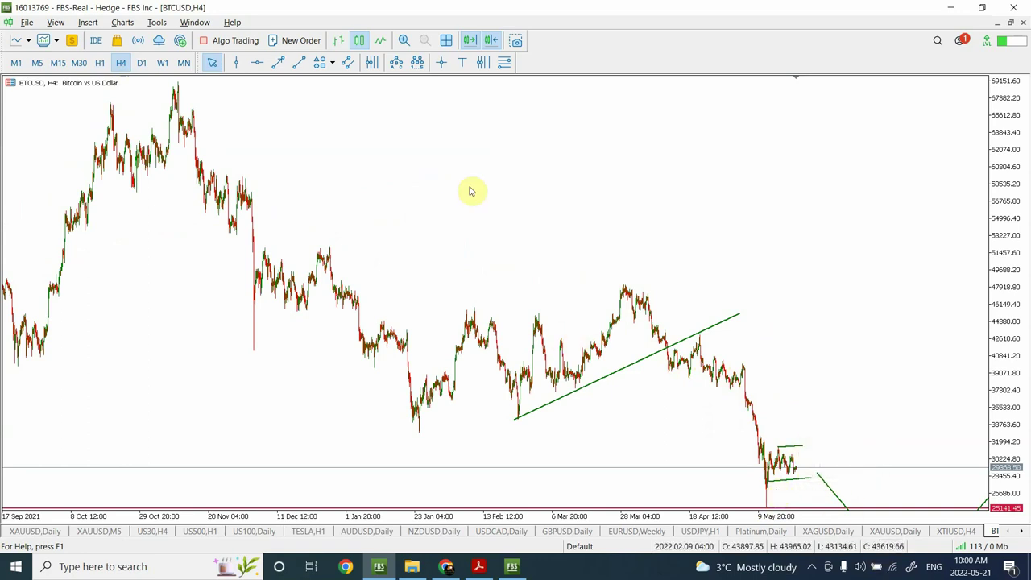
{"action": "left_click", "coordinate": [141, 62]}
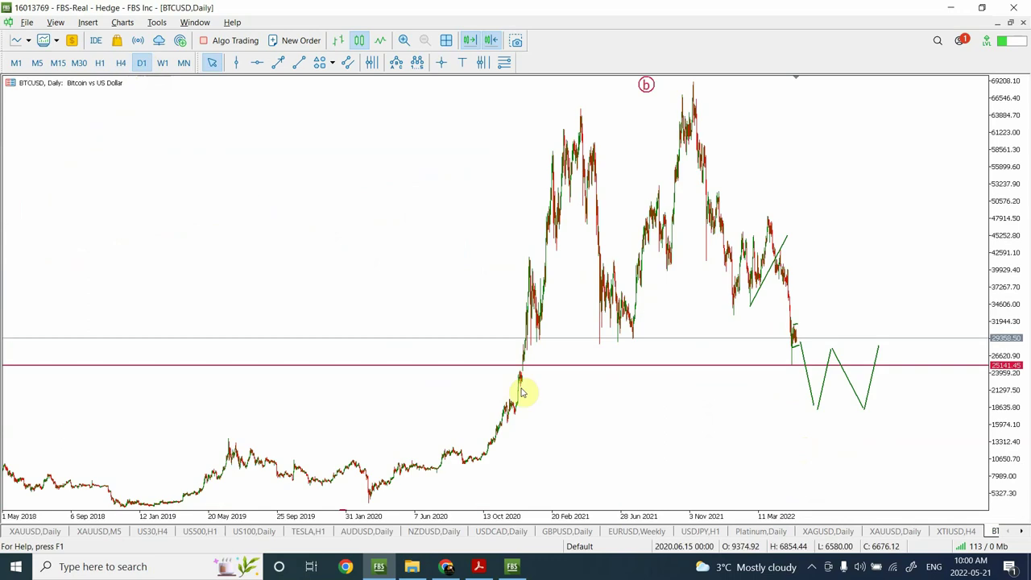